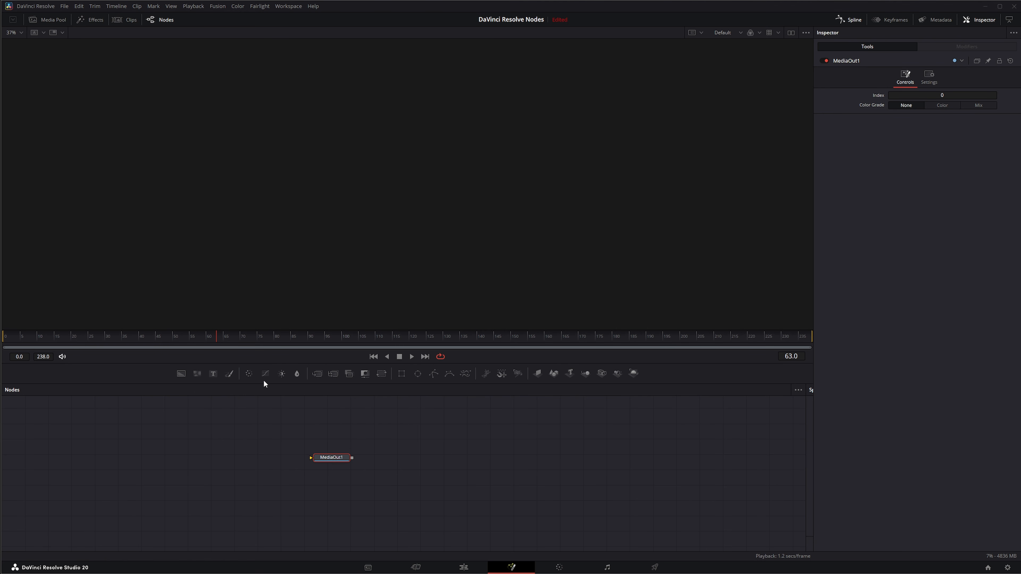
# - Add Color Corrector, Color Curves and Blur nodes to the node graph and open the settings of each one
pyautogui.moveTo(250, 373); pyautogui.dragTo(230, 449)
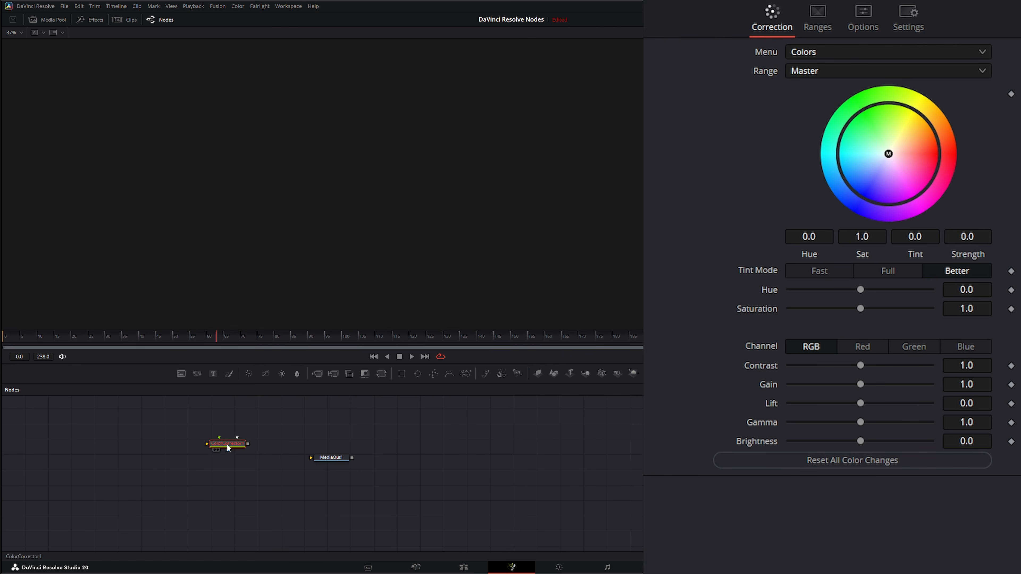
pyautogui.click(909, 19)
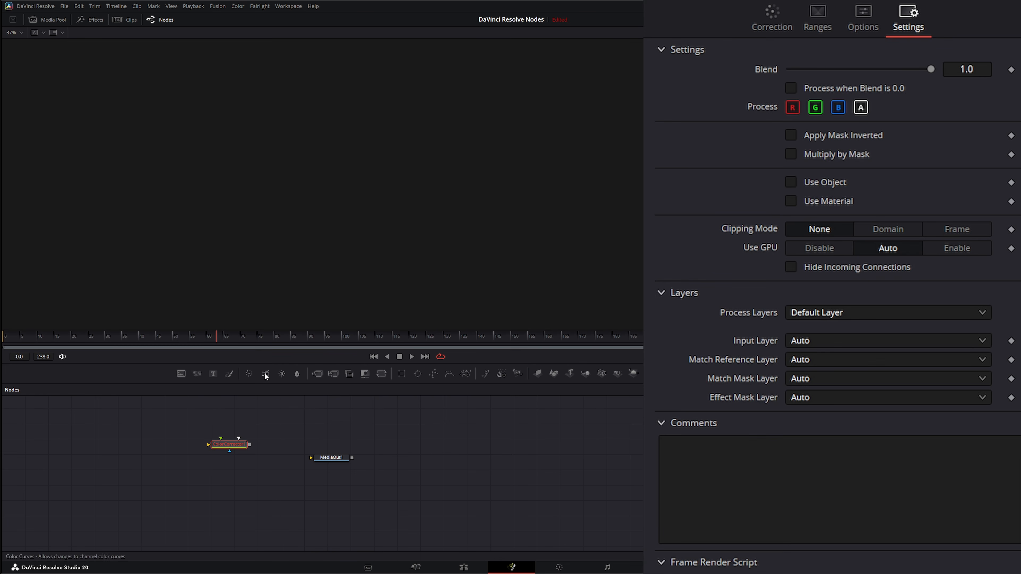
pyautogui.moveTo(265, 373); pyautogui.dragTo(284, 441)
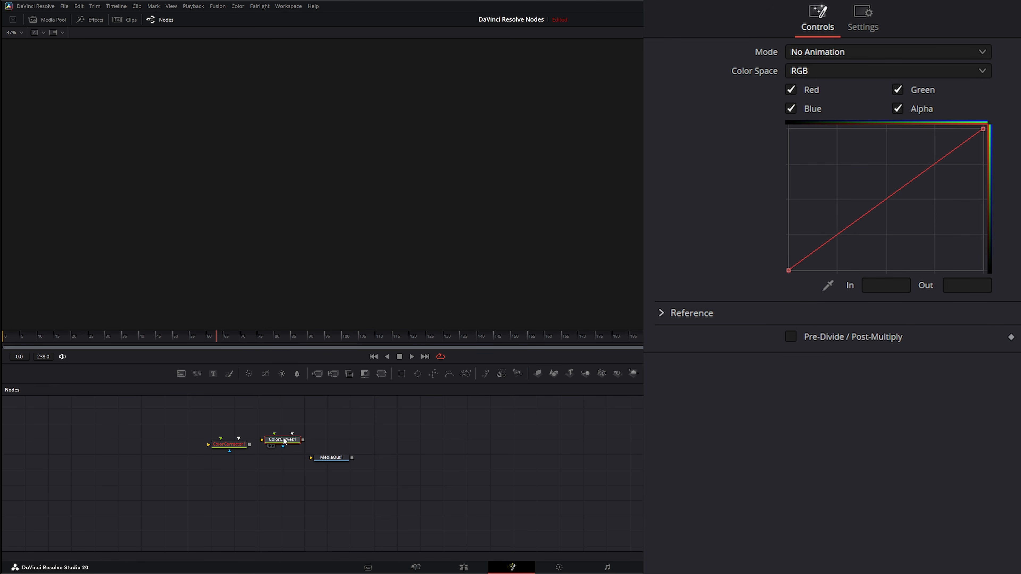
pyautogui.click(872, 22)
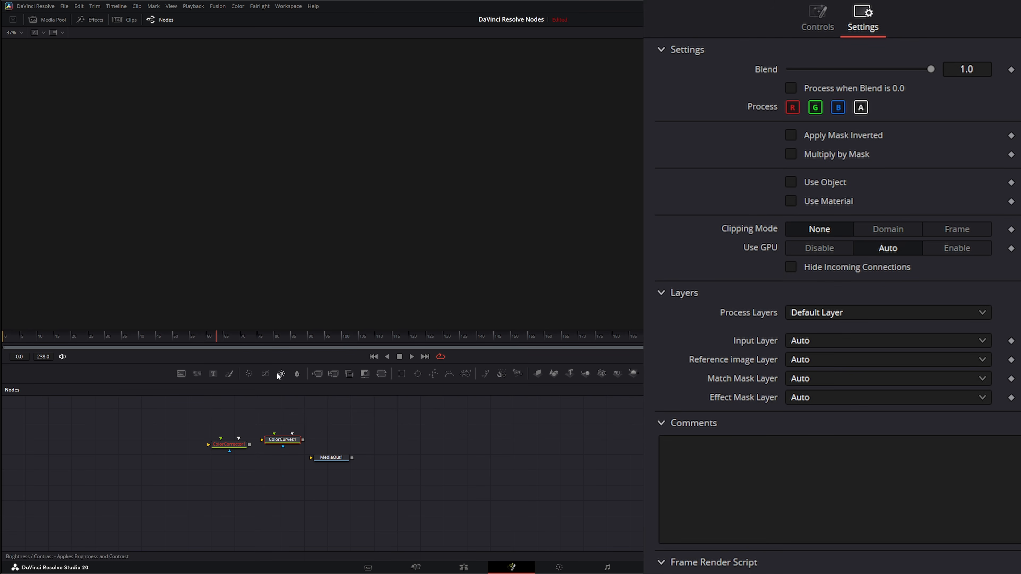
pyautogui.moveTo(297, 377); pyautogui.dragTo(343, 420)
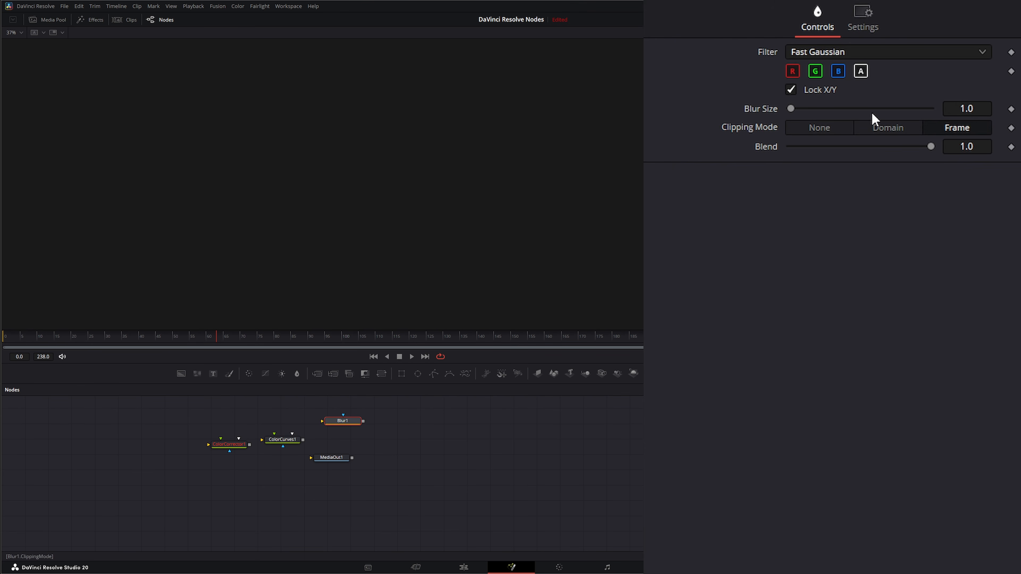
pyautogui.click(868, 17)
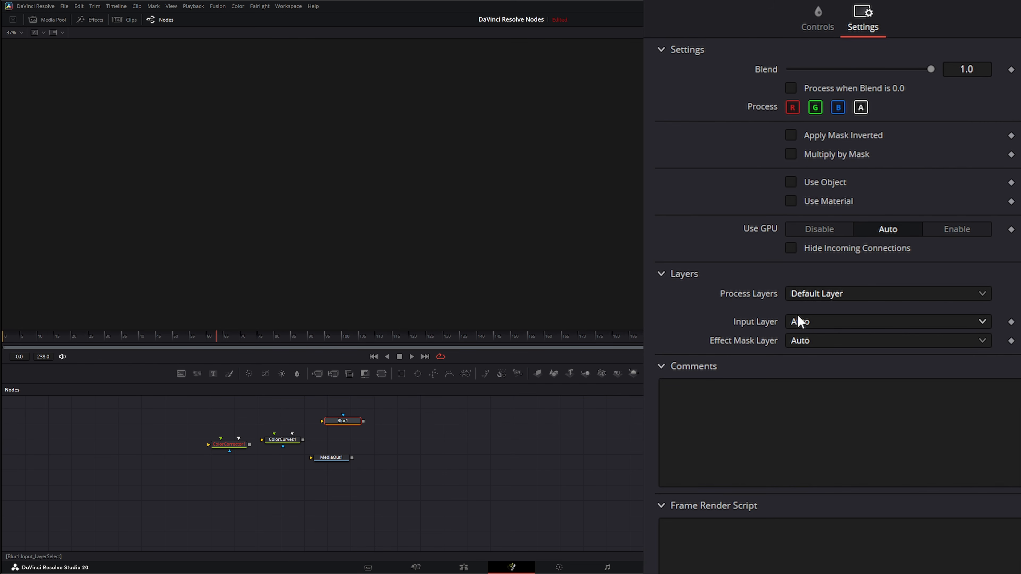
# - Delete the Color Corrector, Color Curves and Blur nodes, leaving MediaOut1 in the graph
pyautogui.moveTo(190, 409); pyautogui.dragTo(341, 449)
pyautogui.press('Delete')
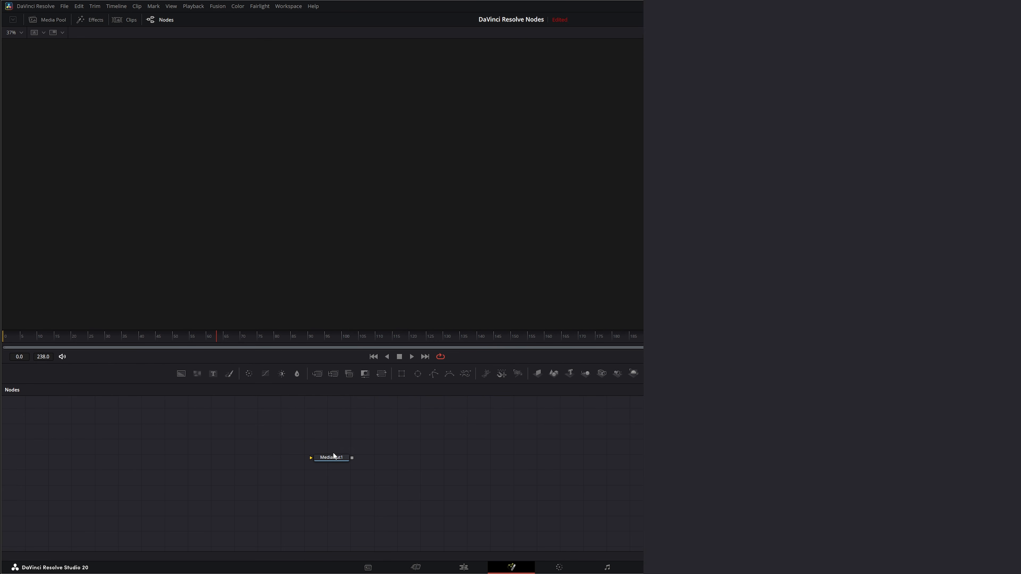
pyautogui.click(333, 455)
pyautogui.click(261, 431)
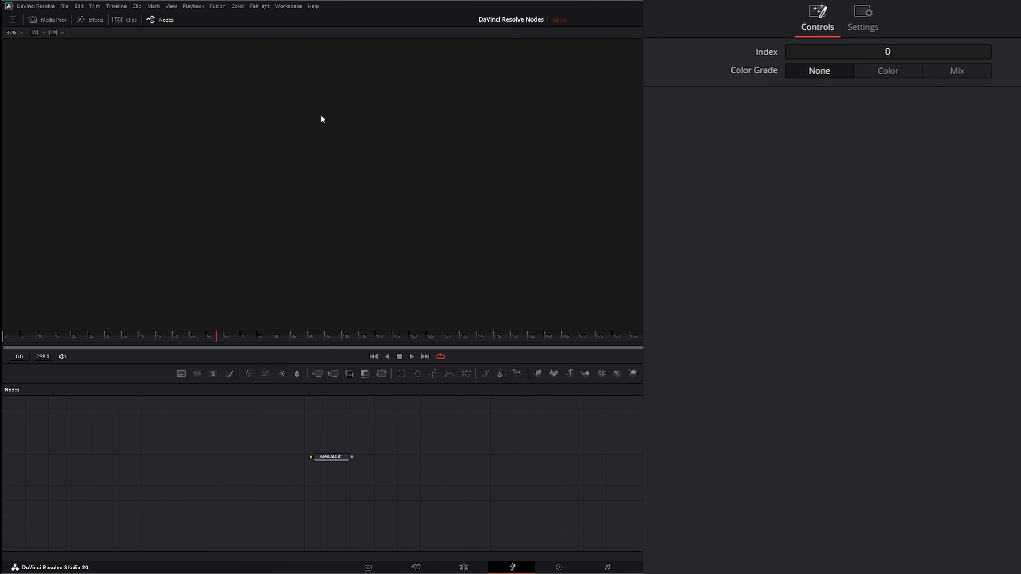
# - Import Lower_Thirds01.psd into Fusion as separate layer nodes and bring the resulting node group into clear view
pyautogui.click(217, 6)
pyautogui.moveTo(241, 50)
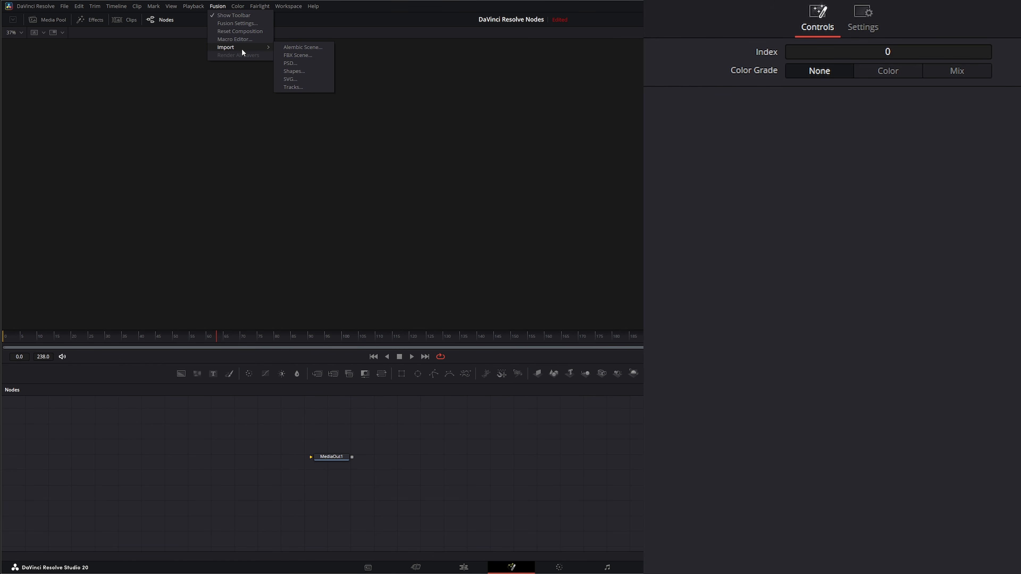
pyautogui.click(289, 63)
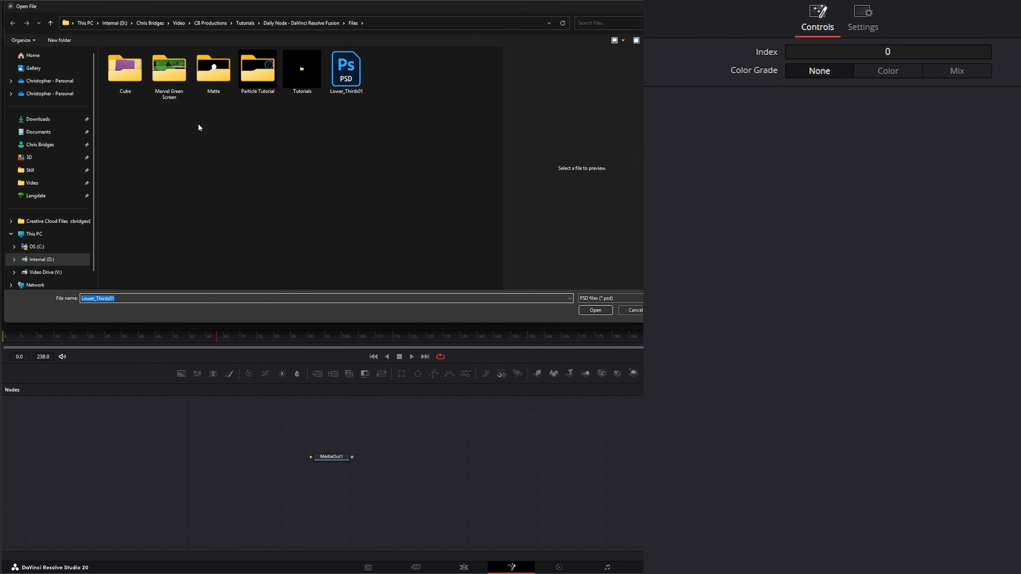
pyautogui.doubleClick(347, 80)
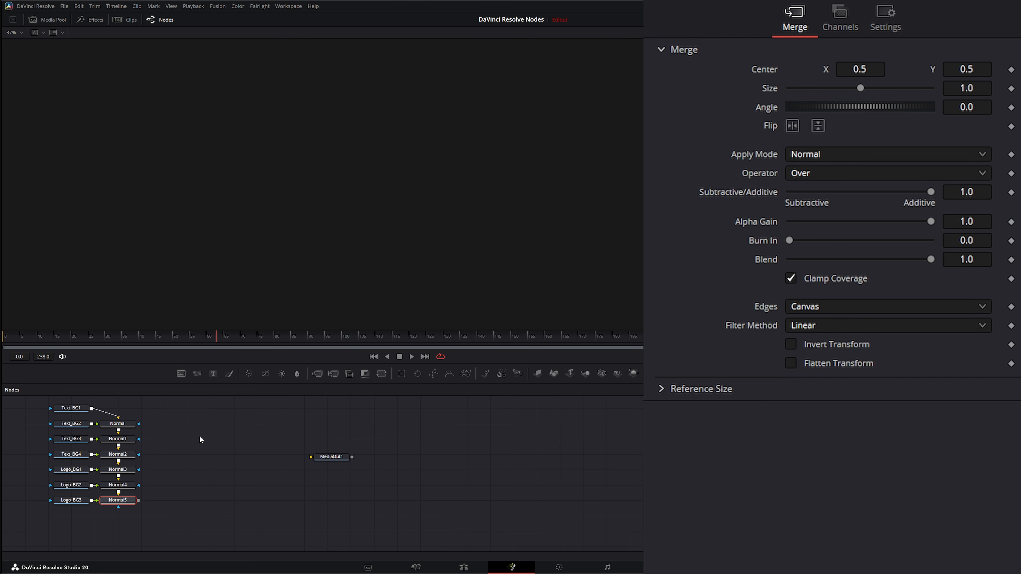
pyautogui.moveTo(137, 406); pyautogui.dragTo(266, 525)
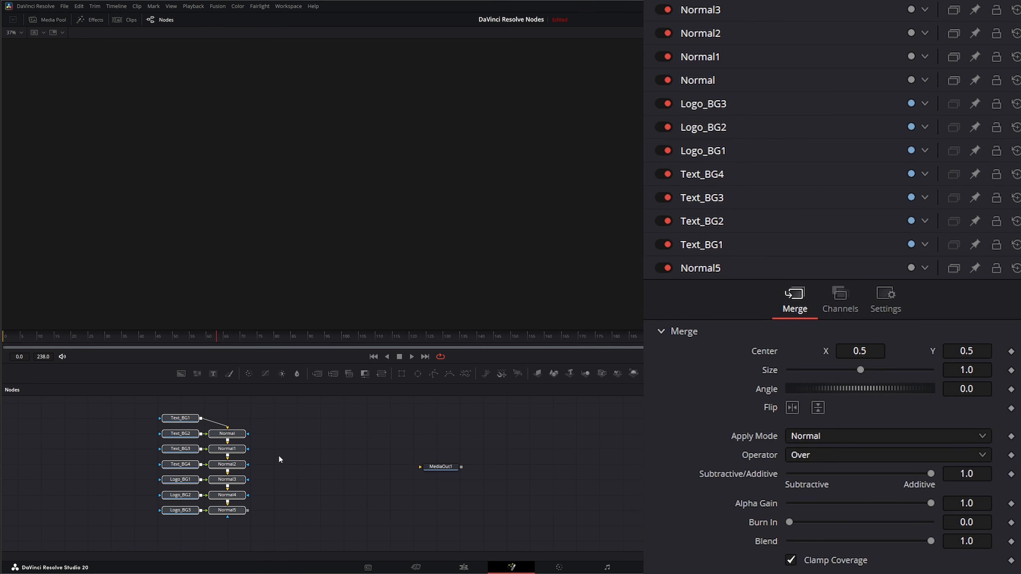
pyautogui.moveTo(307, 460); pyautogui.dragTo(294, 460)
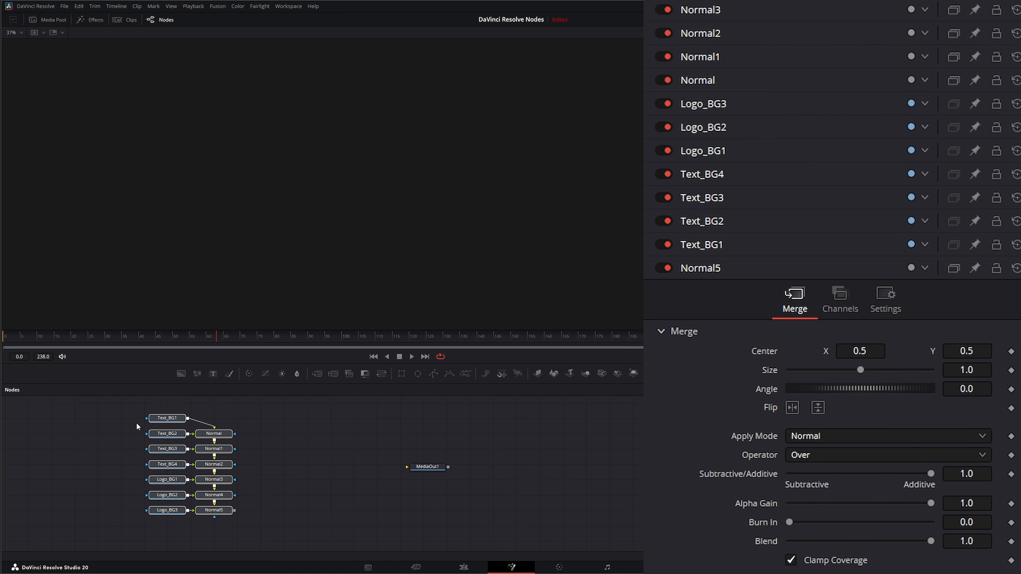
# - Delete all the imported PSD layer nodes and their merges, keeping MediaOut1
pyautogui.moveTo(101, 405); pyautogui.dragTo(244, 531)
pyautogui.press('Delete')
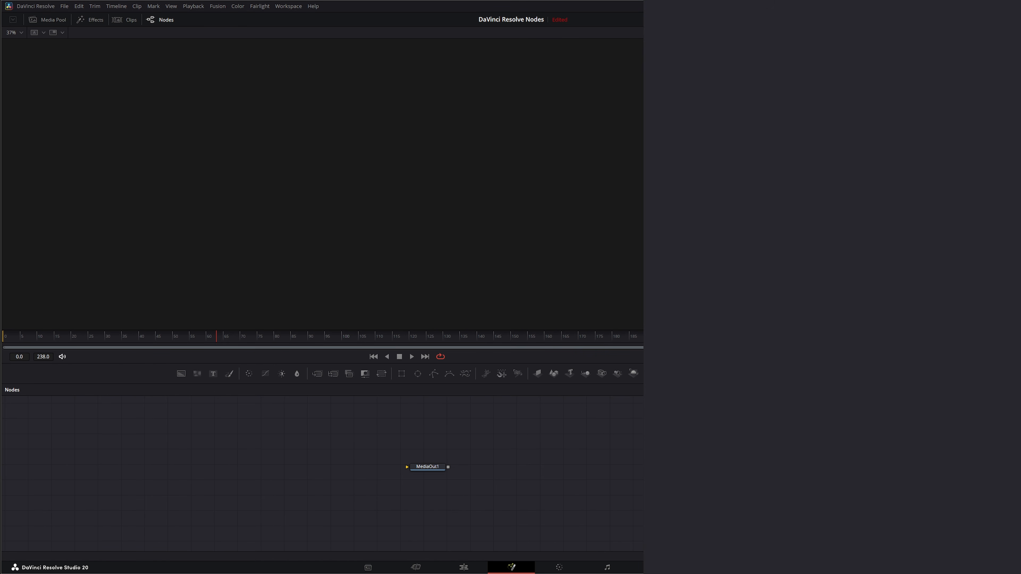
# - Add Lower_Thirds01.psd from the media pool as a MediaIn node and connect it to a new MultiMerge node shown in the viewer
pyautogui.moveTo(1020, 450); pyautogui.dragTo(176, 471)
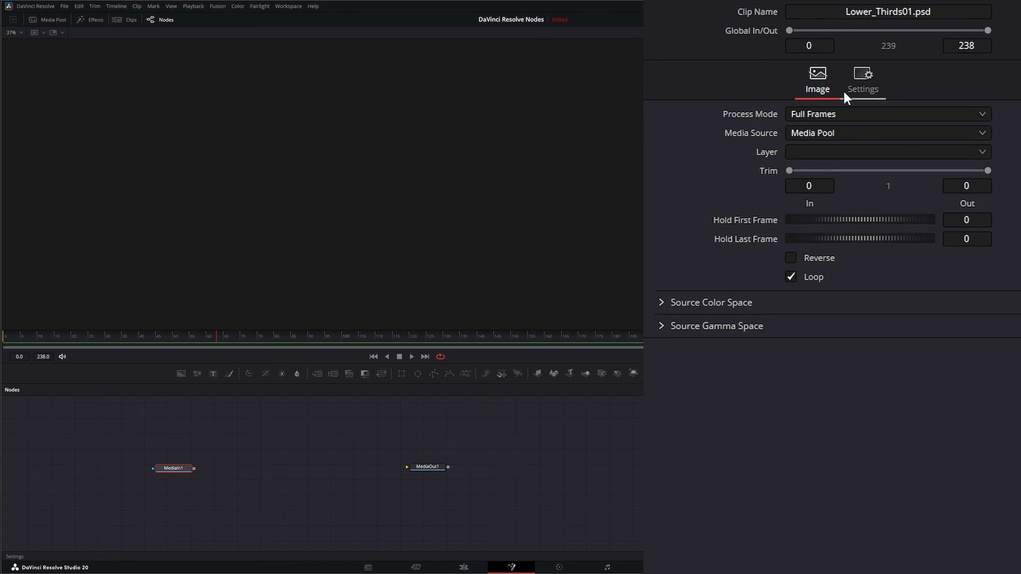
pyautogui.click(860, 79)
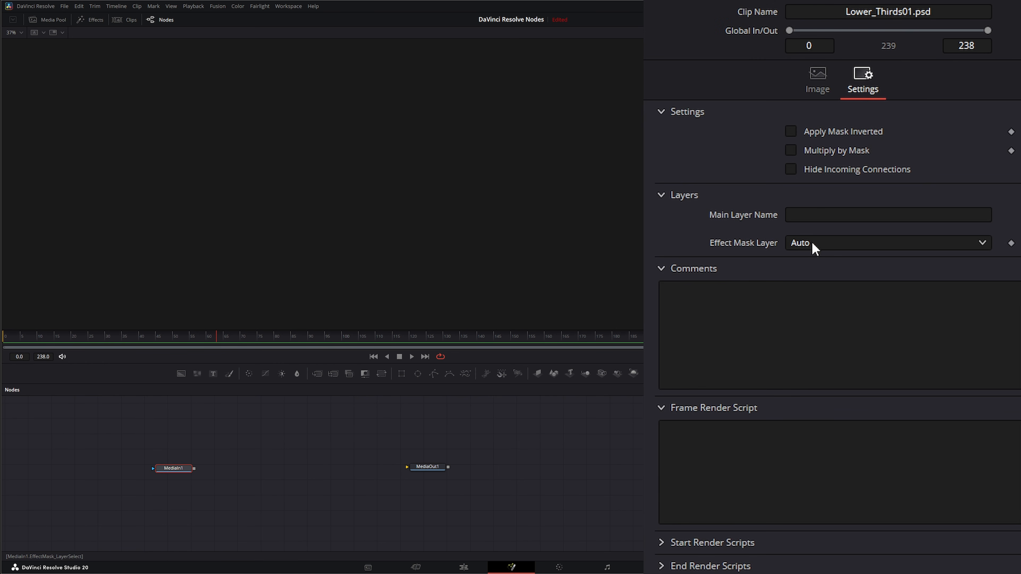
pyautogui.moveTo(141, 444); pyautogui.dragTo(230, 500)
pyautogui.click(179, 471)
pyautogui.moveTo(174, 468); pyautogui.dragTo(190, 455)
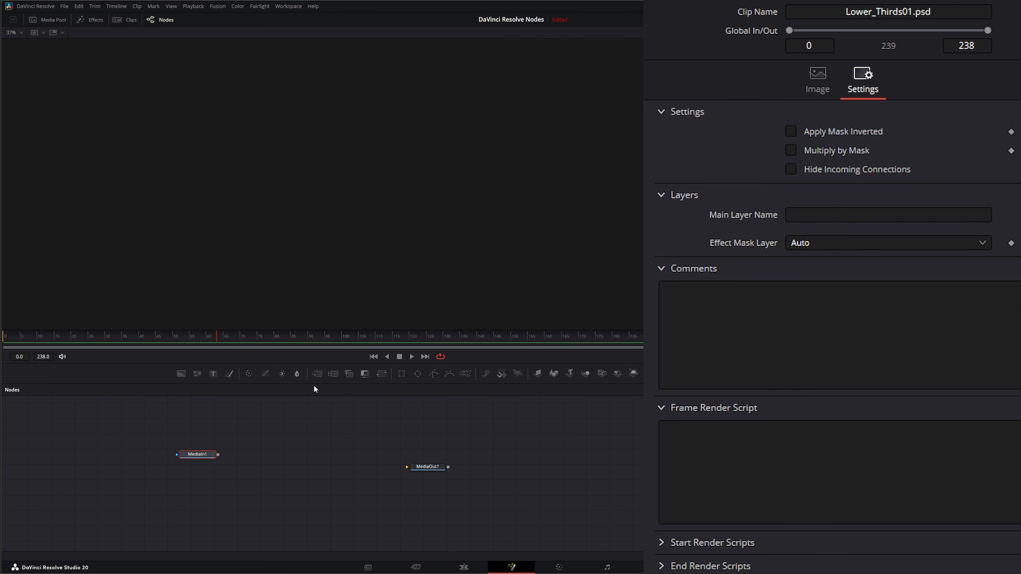
pyautogui.moveTo(331, 379); pyautogui.dragTo(216, 281)
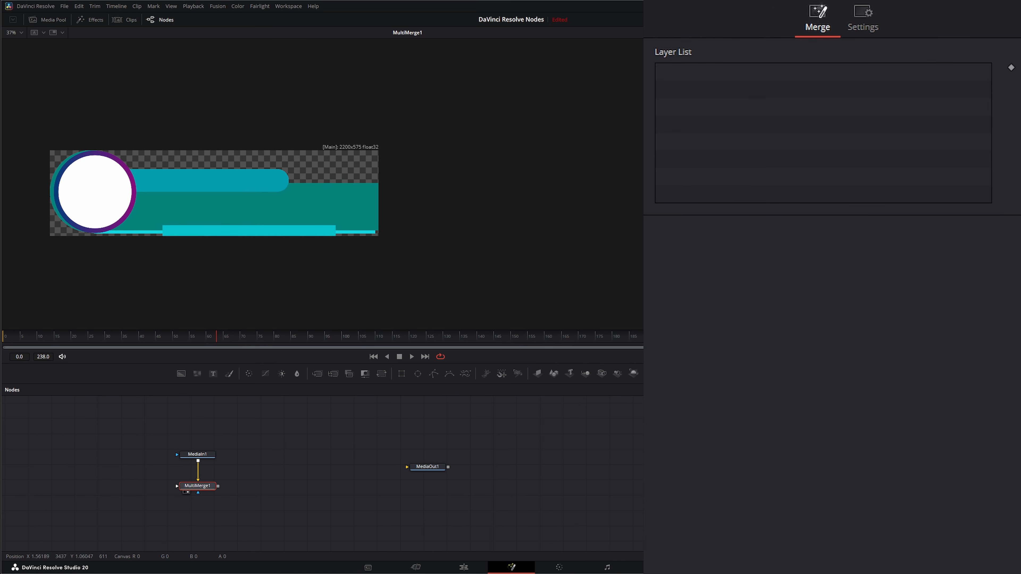
# - Examine the Default, [Main], Merged, Text_BG1, Text_BG2 and Text_BG3 layers of the MultiMerge node in the viewer, returning to [Main]
pyautogui.click(726, 33)
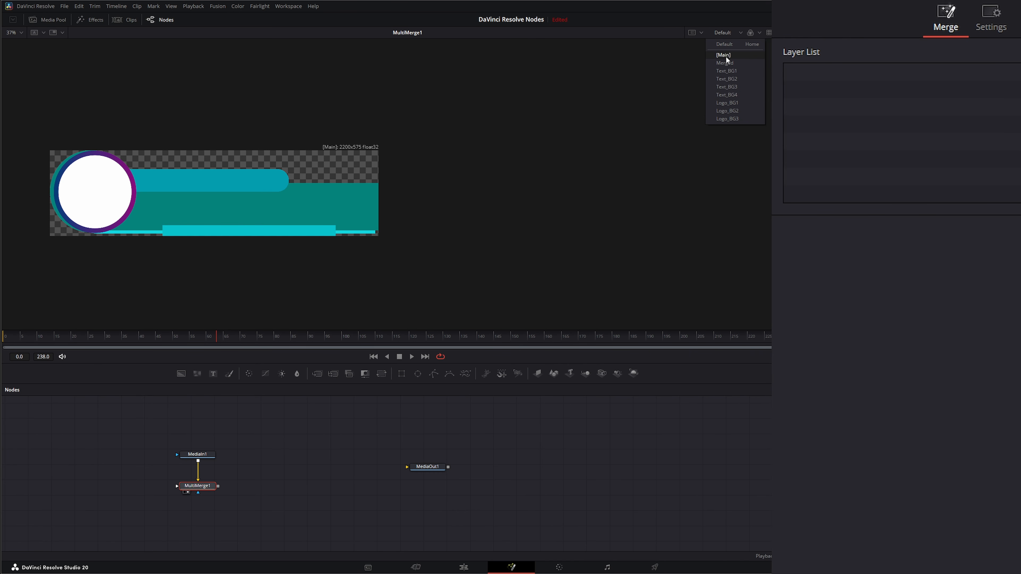
pyautogui.click(729, 47)
pyautogui.click(724, 33)
pyautogui.click(728, 55)
pyautogui.click(725, 32)
pyautogui.click(732, 63)
pyautogui.click(724, 34)
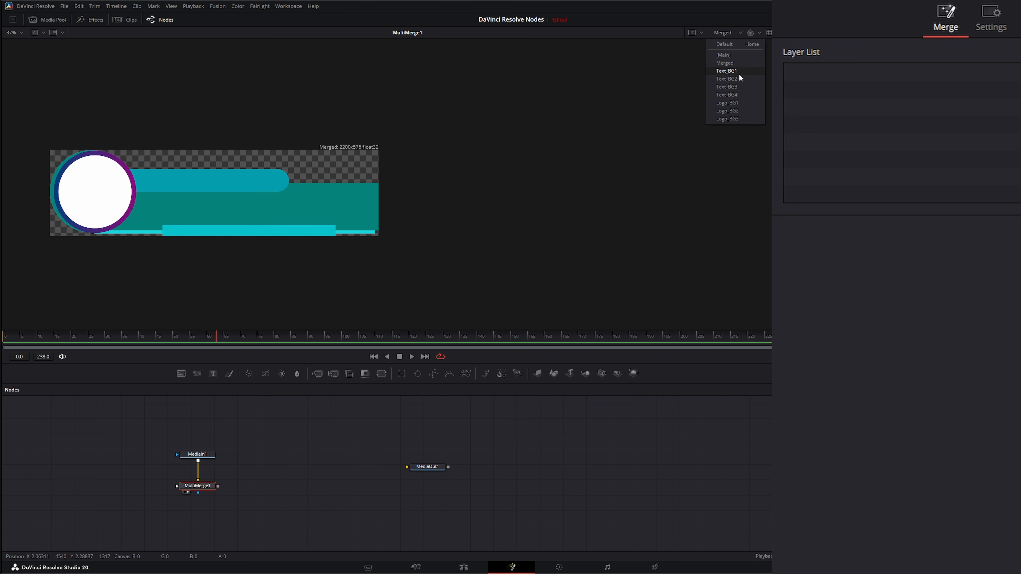
pyautogui.click(728, 70)
pyautogui.click(719, 31)
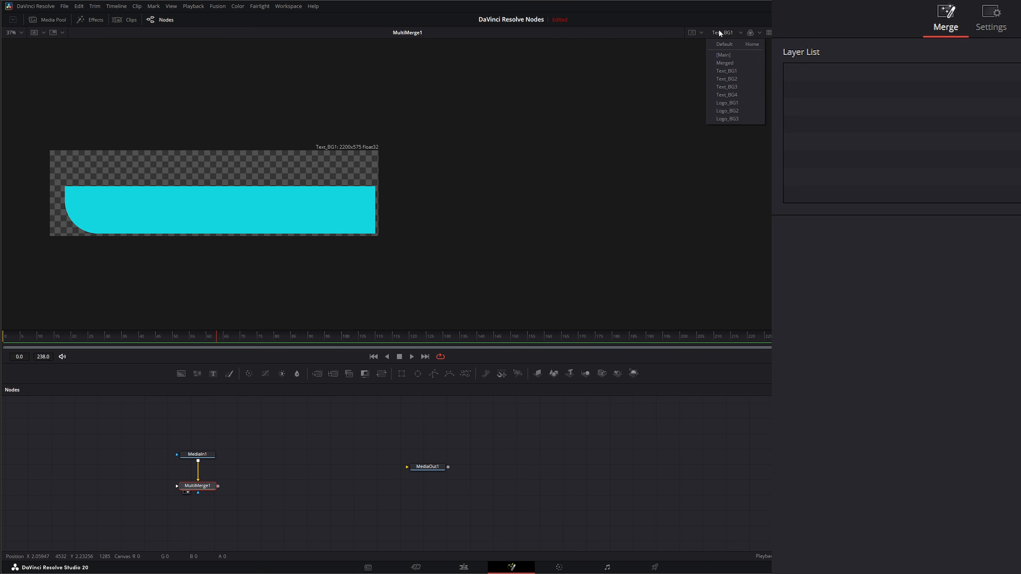
pyautogui.click(734, 79)
pyautogui.click(721, 34)
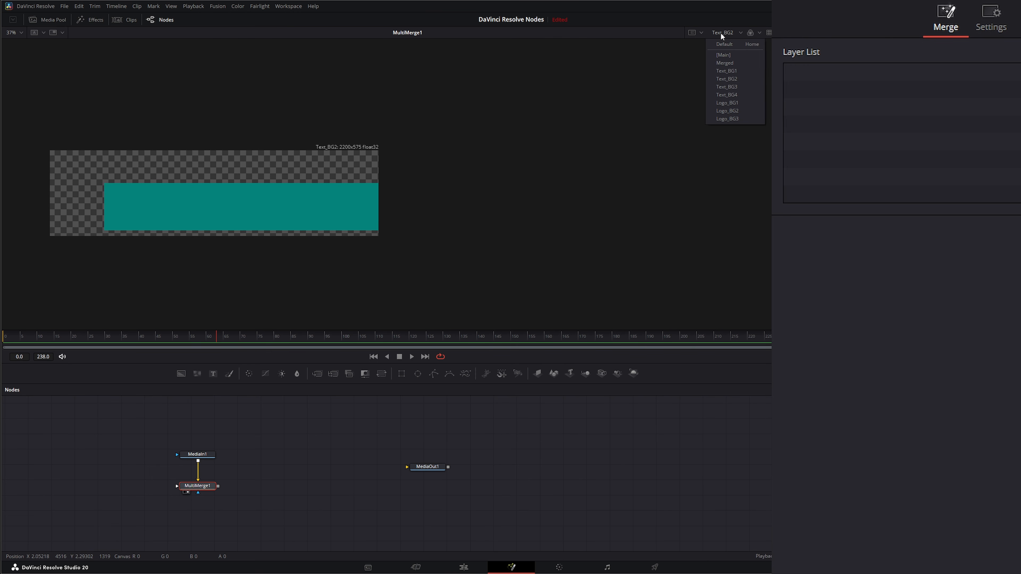
pyautogui.click(735, 86)
pyautogui.click(724, 33)
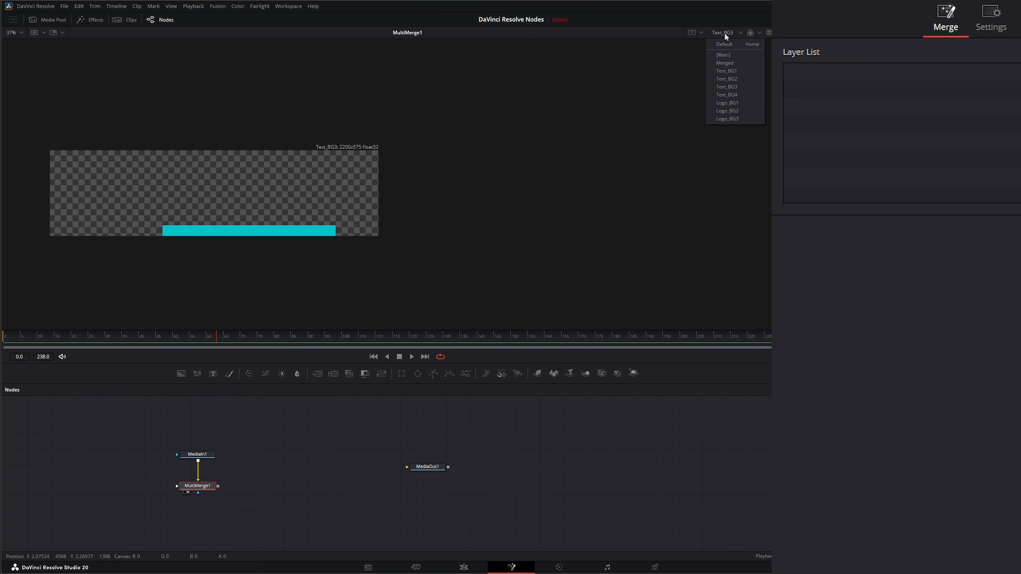
pyautogui.click(723, 54)
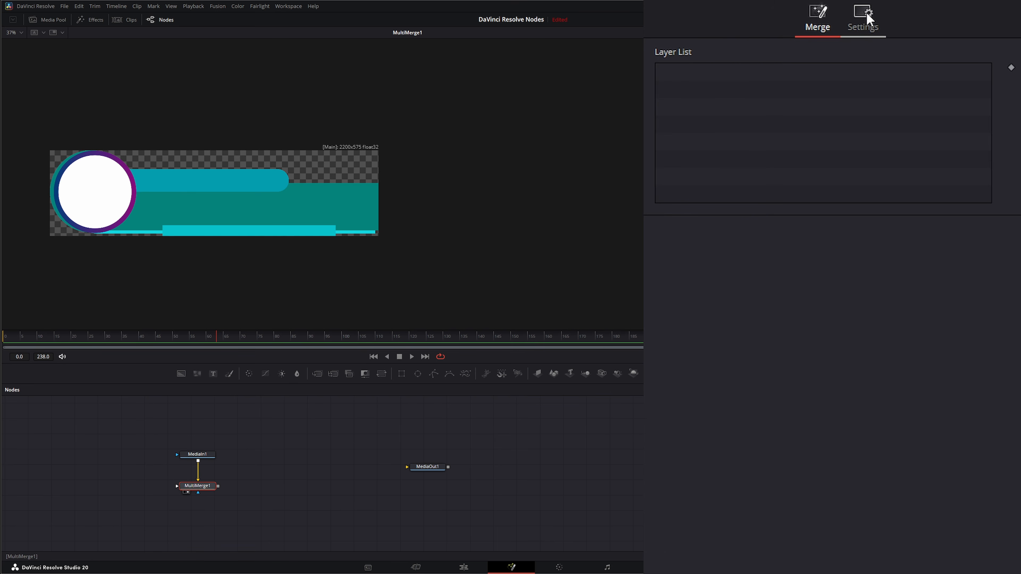
# - Set the MultiMerge node's Process Layers option to All Layers
pyautogui.click(861, 24)
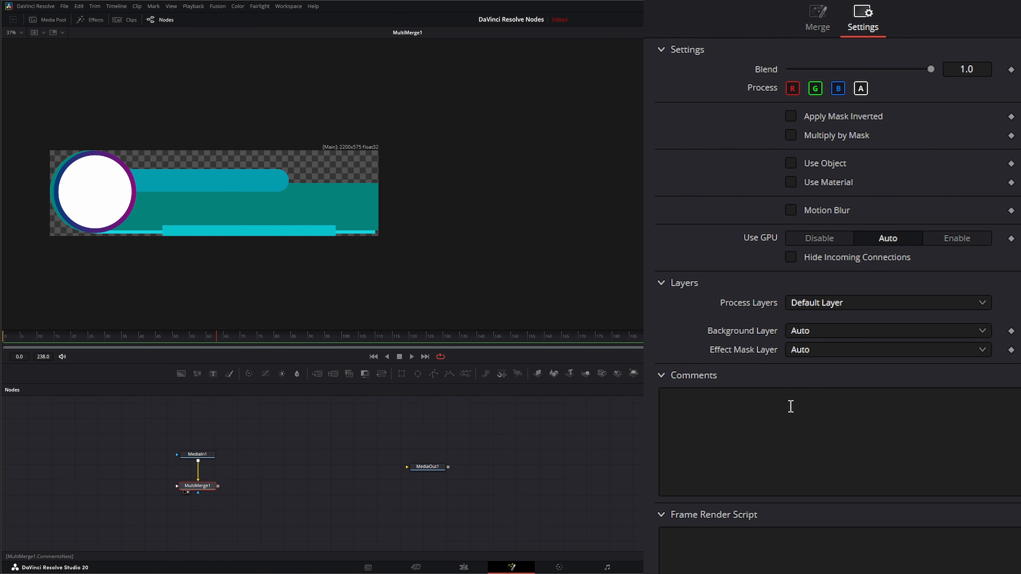
pyautogui.click(799, 304)
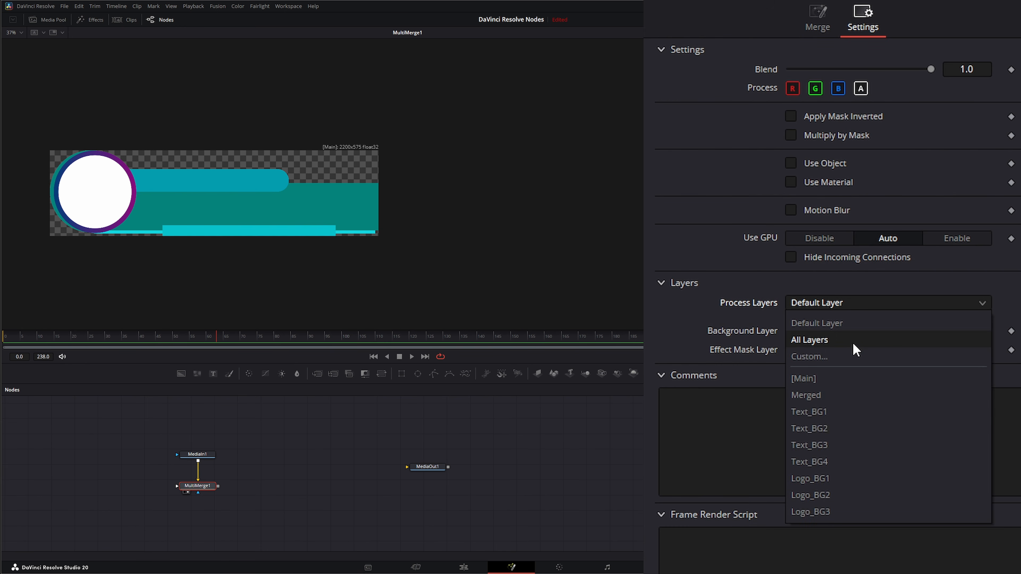
pyautogui.click(825, 341)
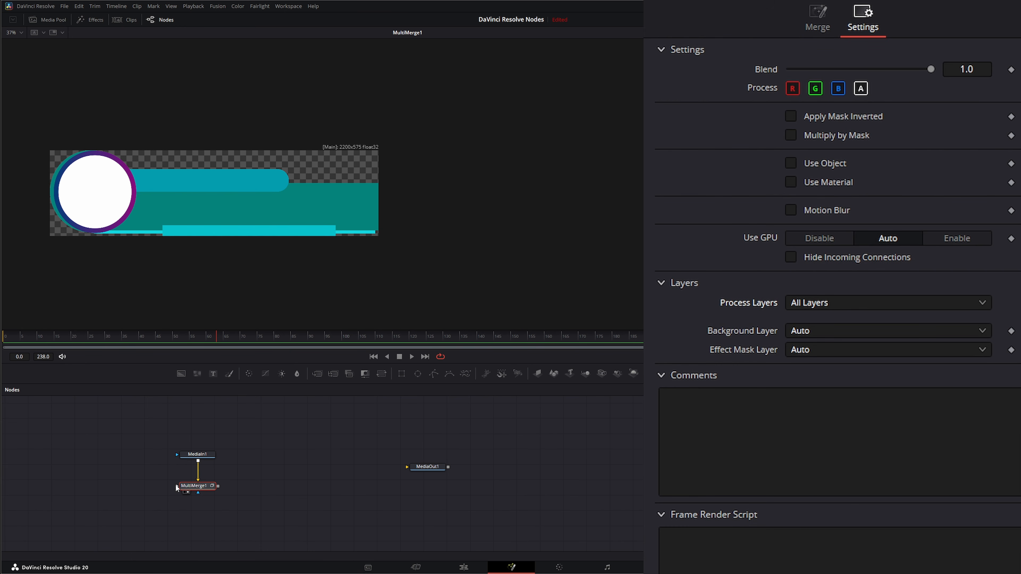
# - Set the MultiMerge node's Process Layers to Custom and enable [Main], Text_BG1 to Text_BG4 and Logo_BG1 to Logo_BG3, leaving Merged off
pyautogui.click(826, 304)
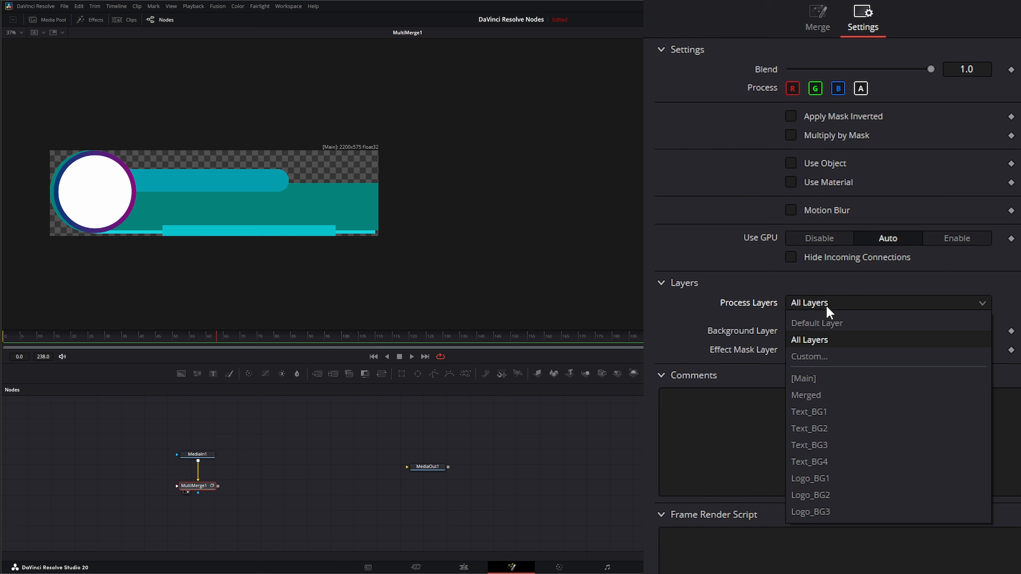
pyautogui.click(828, 354)
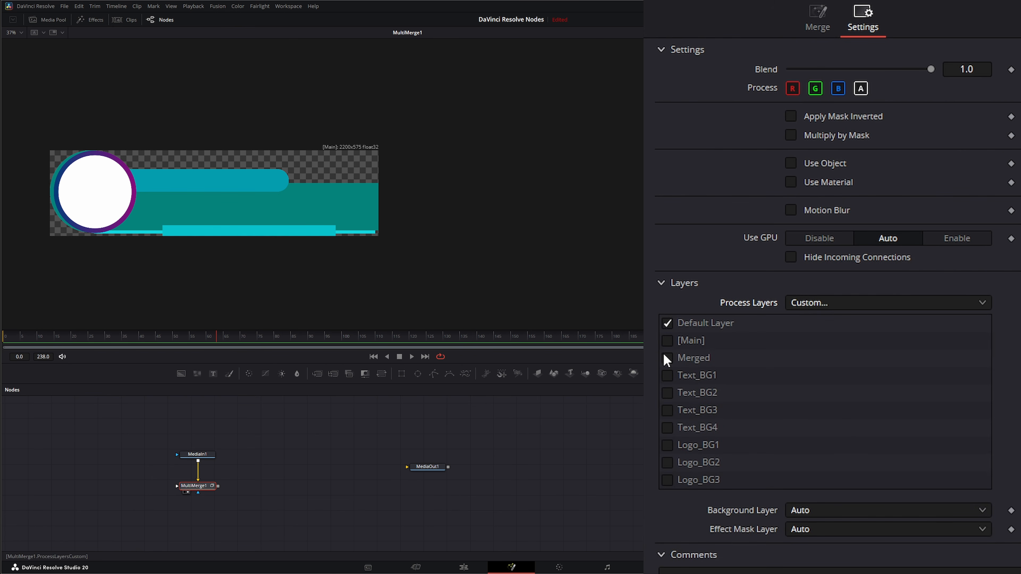
pyautogui.click(666, 344)
pyautogui.click(668, 375)
pyautogui.click(667, 393)
pyautogui.click(667, 411)
pyautogui.click(666, 428)
pyautogui.click(668, 445)
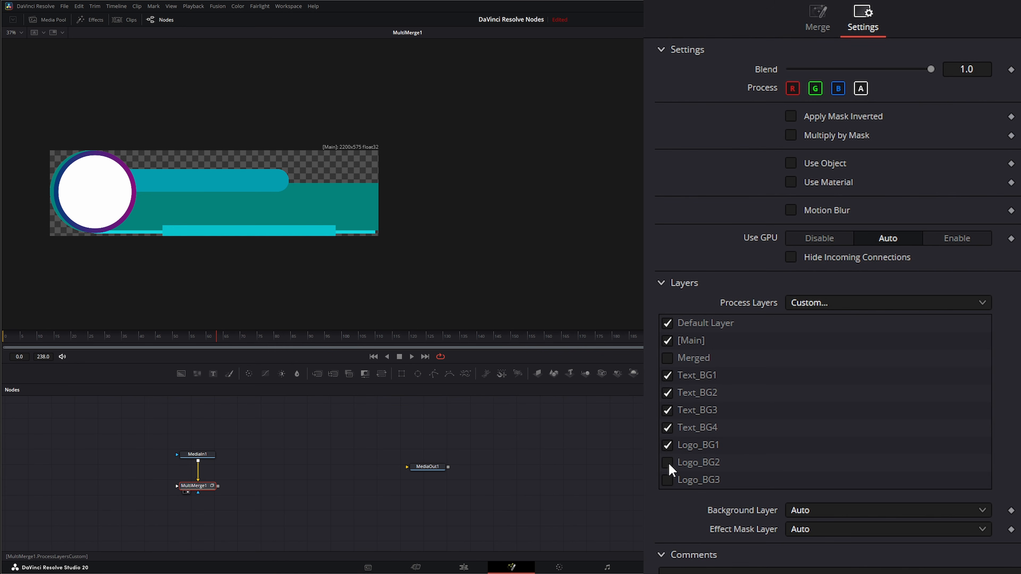
pyautogui.click(667, 462)
pyautogui.click(668, 479)
pyautogui.click(661, 50)
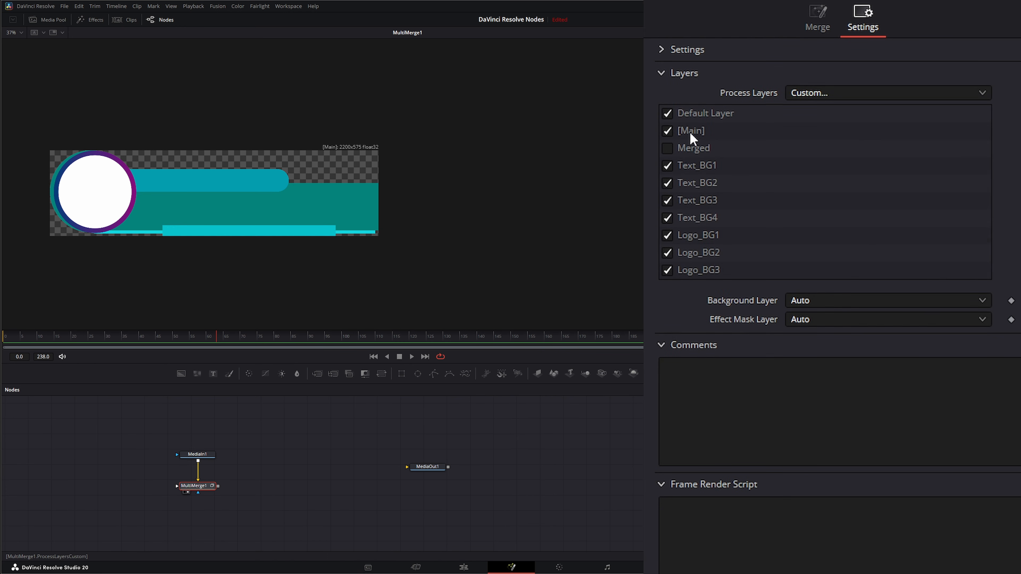
# - Compare the Merged and [Main] layers of the MultiMerge node in the viewer, then return the view to Default
pyautogui.moveTo(643, 36); pyautogui.dragTo(719, 27)
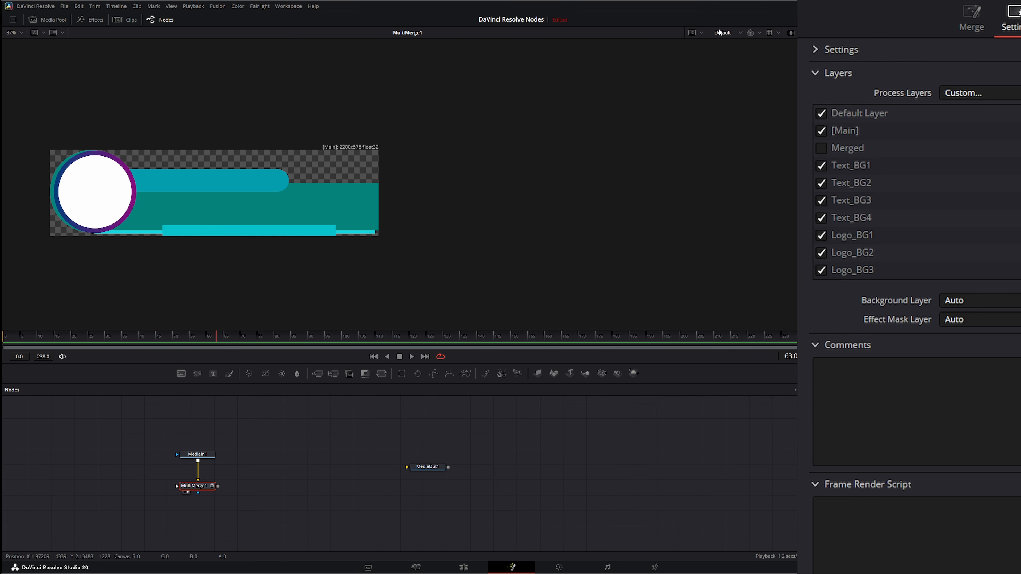
pyautogui.click(725, 31)
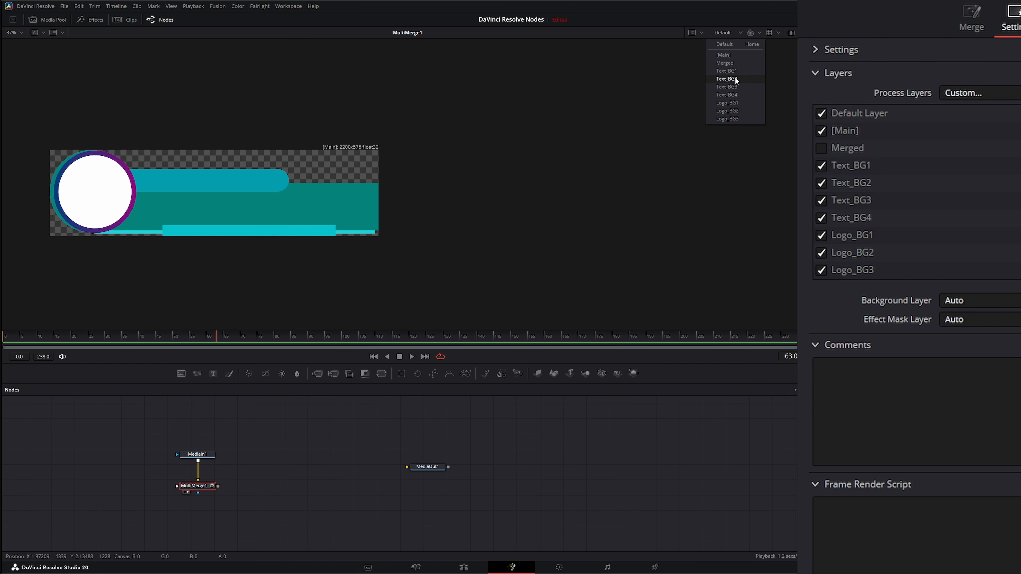
pyautogui.click(729, 62)
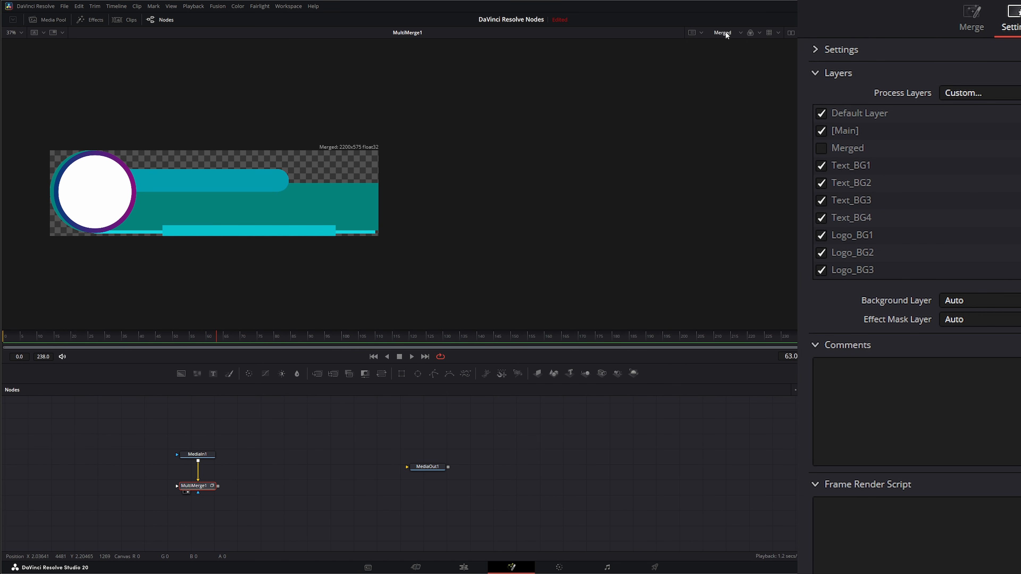
pyautogui.click(722, 32)
pyautogui.click(728, 54)
pyautogui.click(723, 32)
pyautogui.click(724, 44)
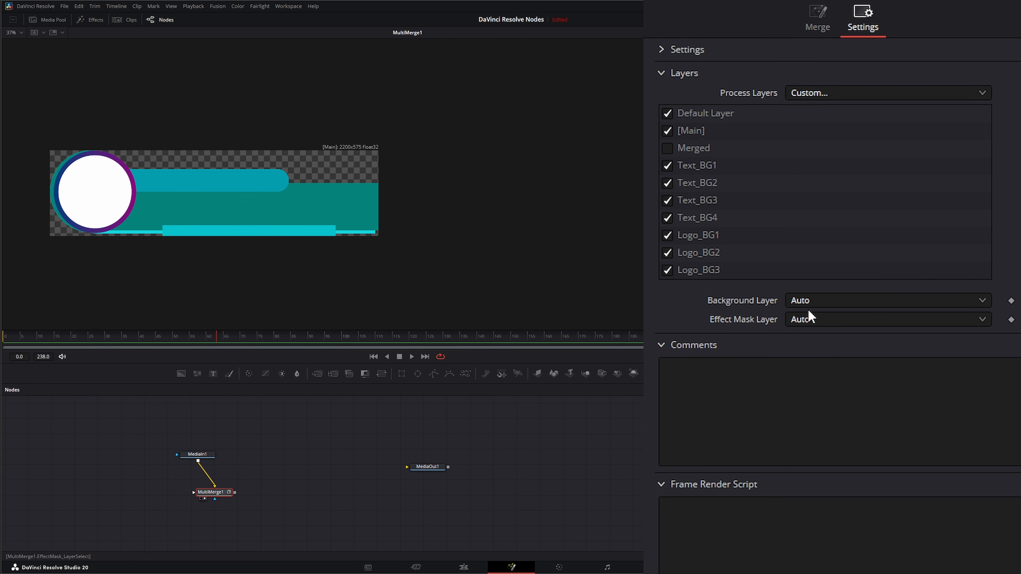
# - Set the MultiMerge node's Background Layer to Text_BG1 and move the node below MediaIn1
pyautogui.click(804, 301)
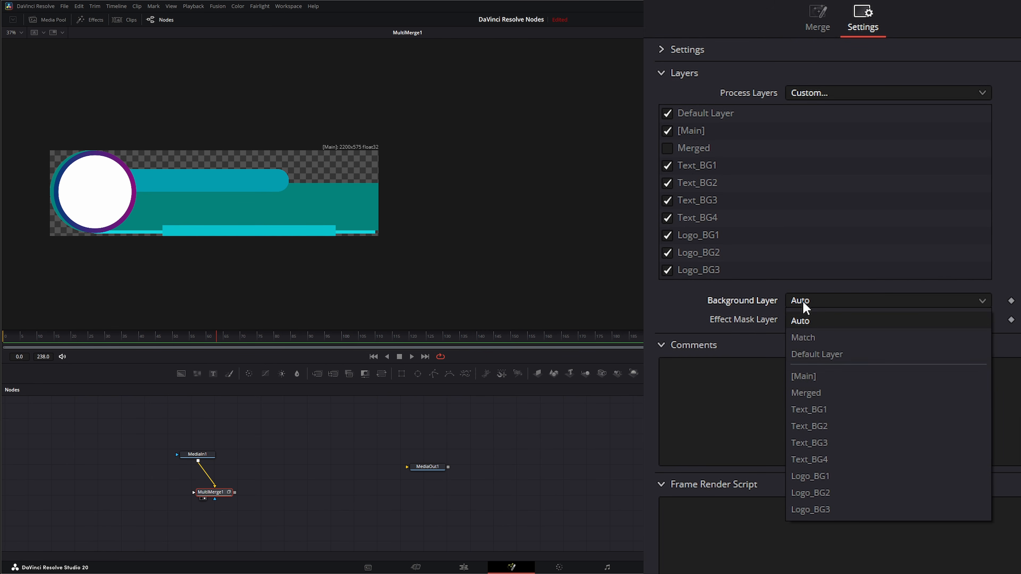
pyautogui.click(825, 409)
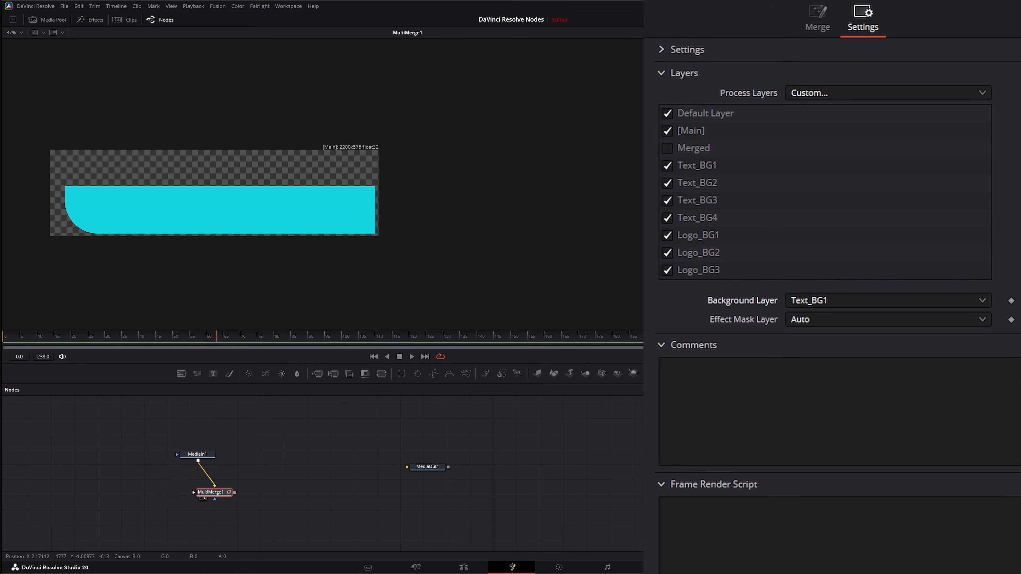
pyautogui.moveTo(217, 497); pyautogui.dragTo(180, 495)
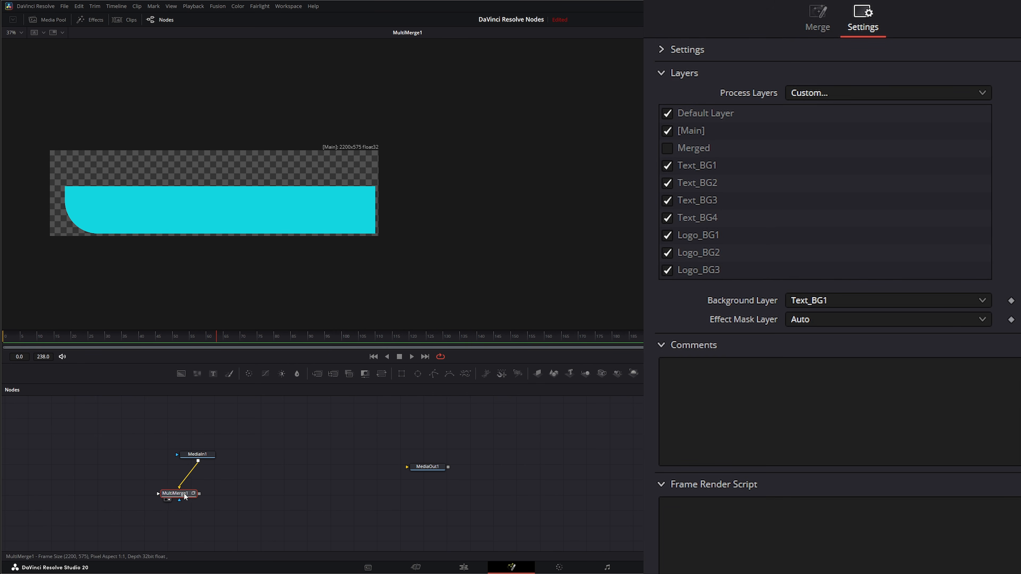
# - Connect MediaIn1 to the MultiMerge node as a foreground layer and set that layer's source to Text_BG2
pyautogui.moveTo(198, 462); pyautogui.dragTo(194, 492)
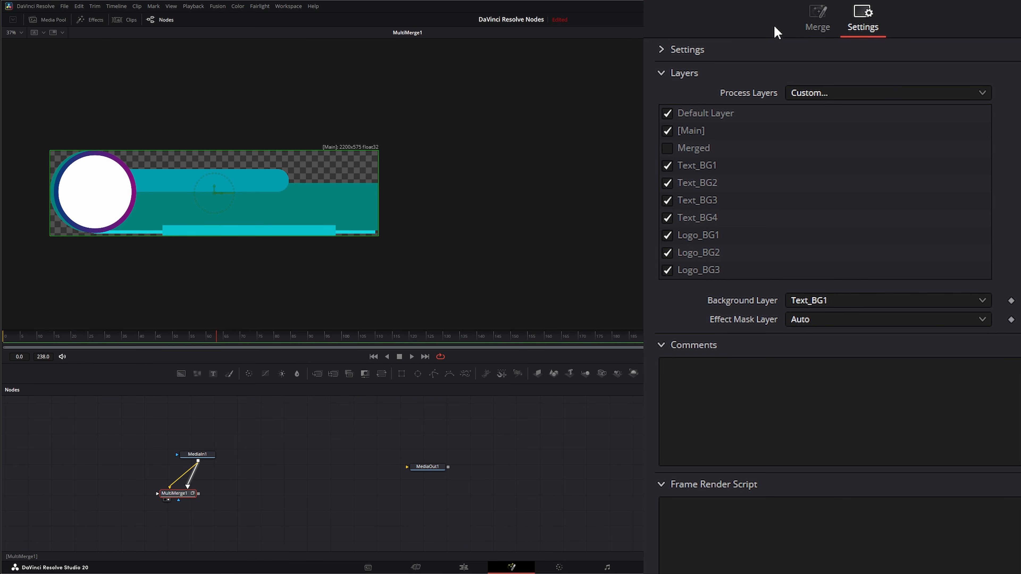
pyautogui.click(827, 21)
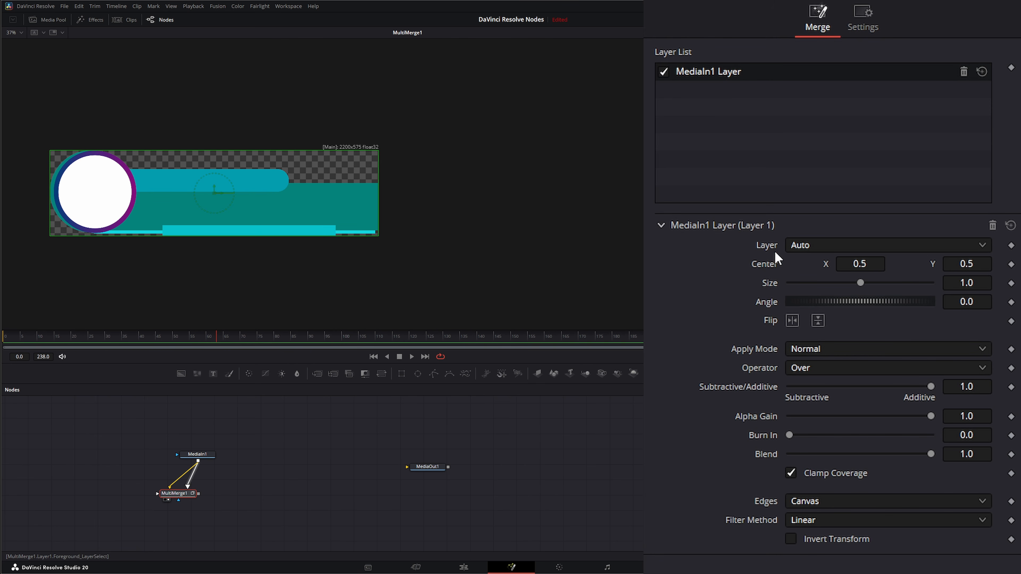
pyautogui.click(809, 247)
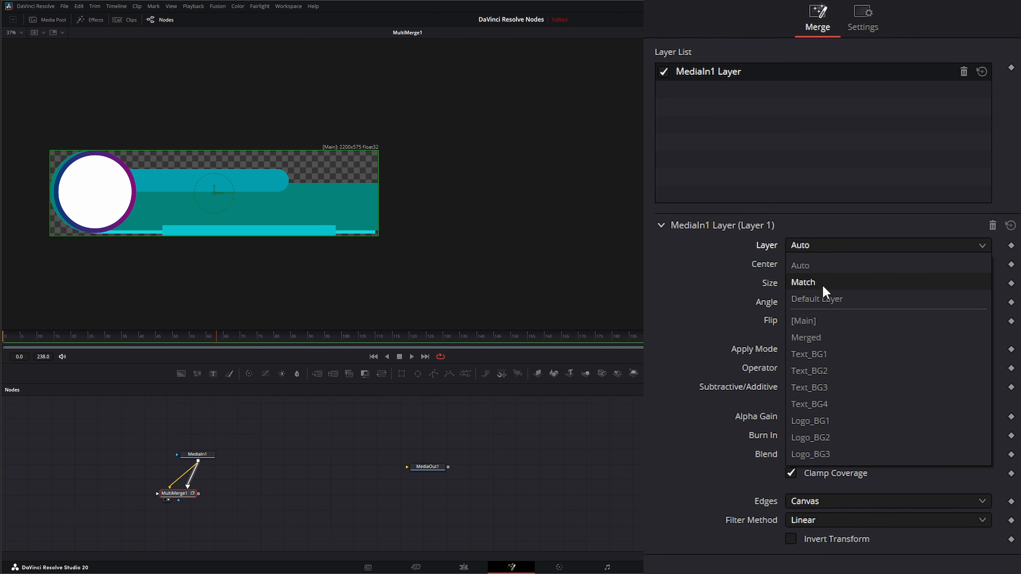
pyautogui.click(809, 371)
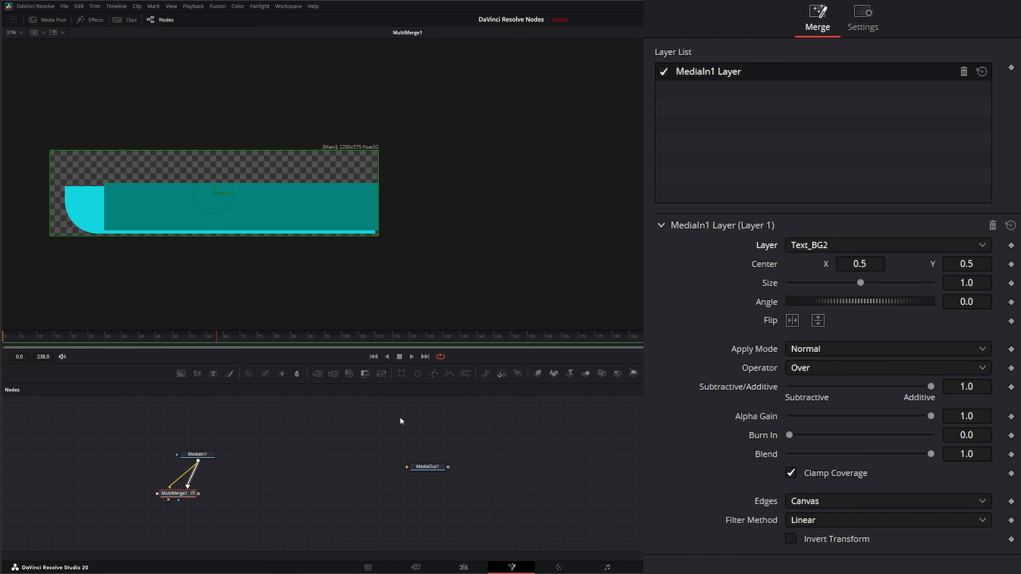
# - Connect MediaIn1 to the MultiMerge node as a second foreground layer and set its source to Text_BG3
pyautogui.moveTo(198, 461); pyautogui.dragTo(168, 493)
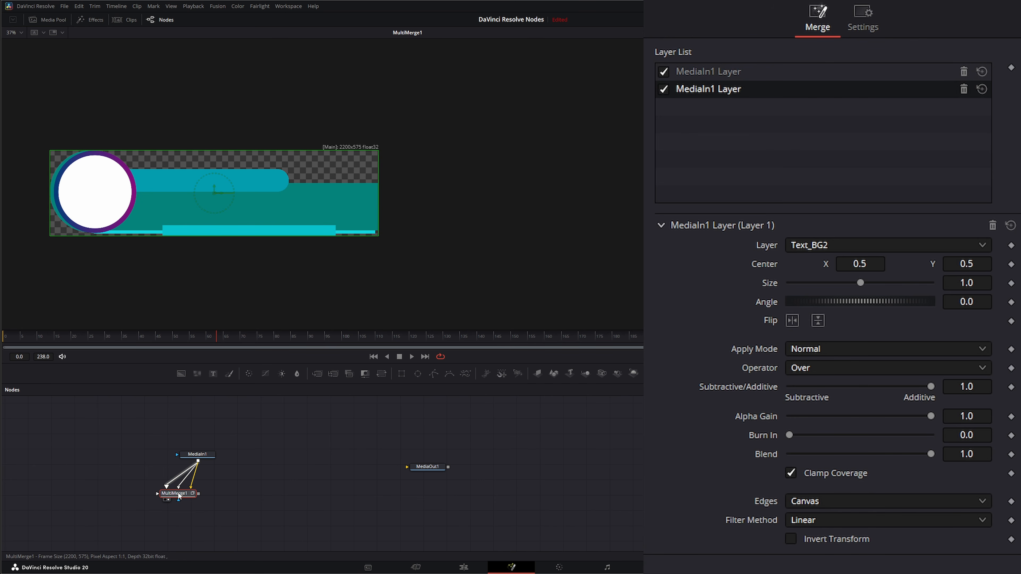
pyautogui.click(708, 73)
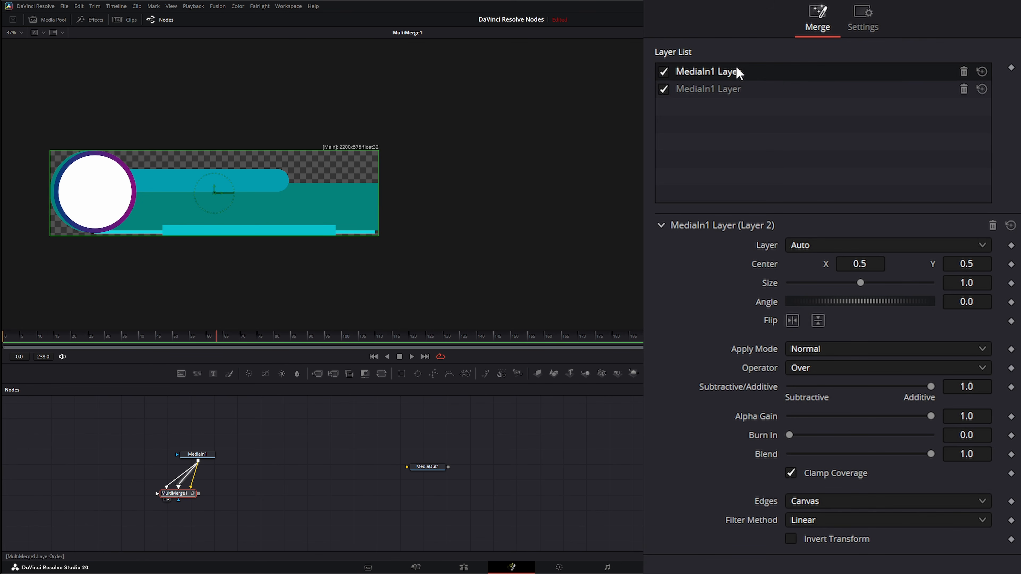
pyautogui.click(806, 245)
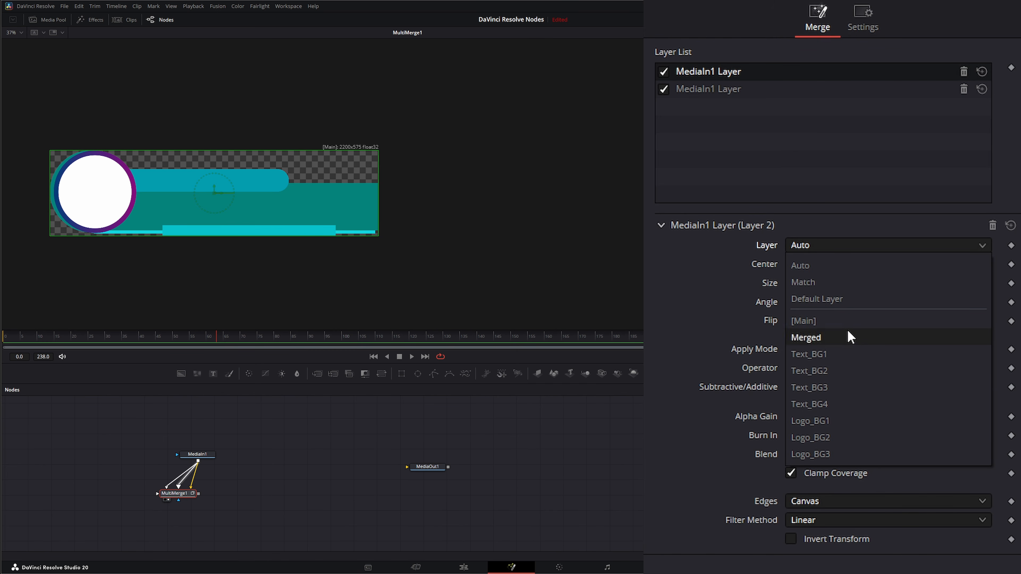
pyautogui.click(809, 387)
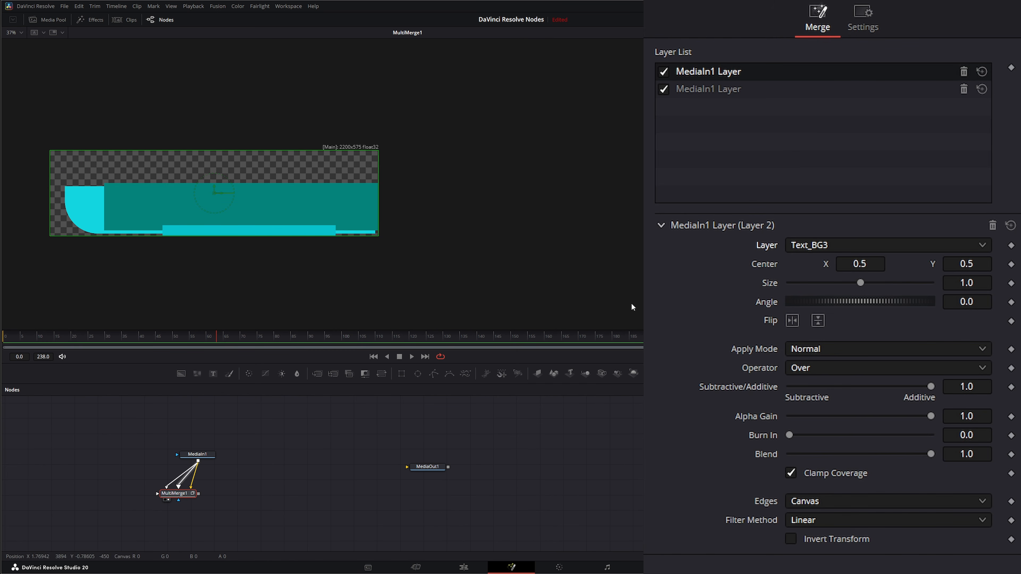
# - Arrange the MediaIn1 node directly above the MultiMerge node in the node graph and select MediaIn1
pyautogui.moveTo(197, 455); pyautogui.dragTo(180, 450)
pyautogui.click(180, 493)
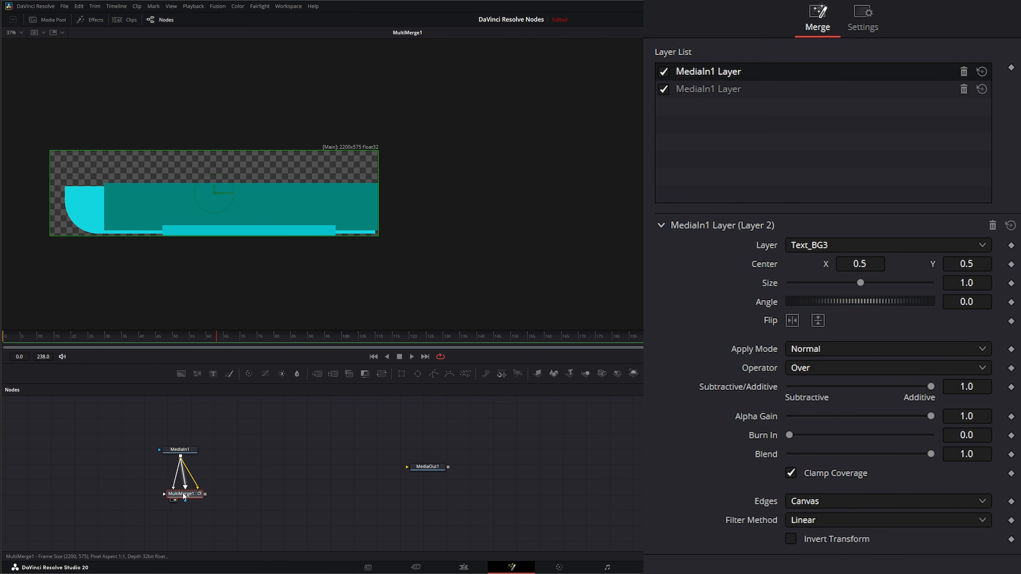
pyautogui.moveTo(179, 494); pyautogui.dragTo(181, 494)
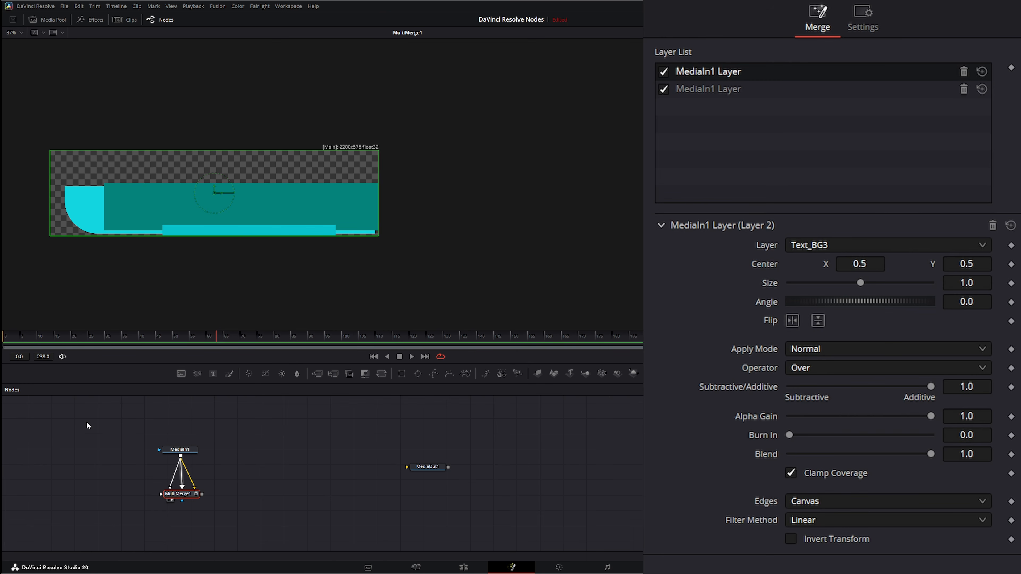
pyautogui.rightClick(181, 451)
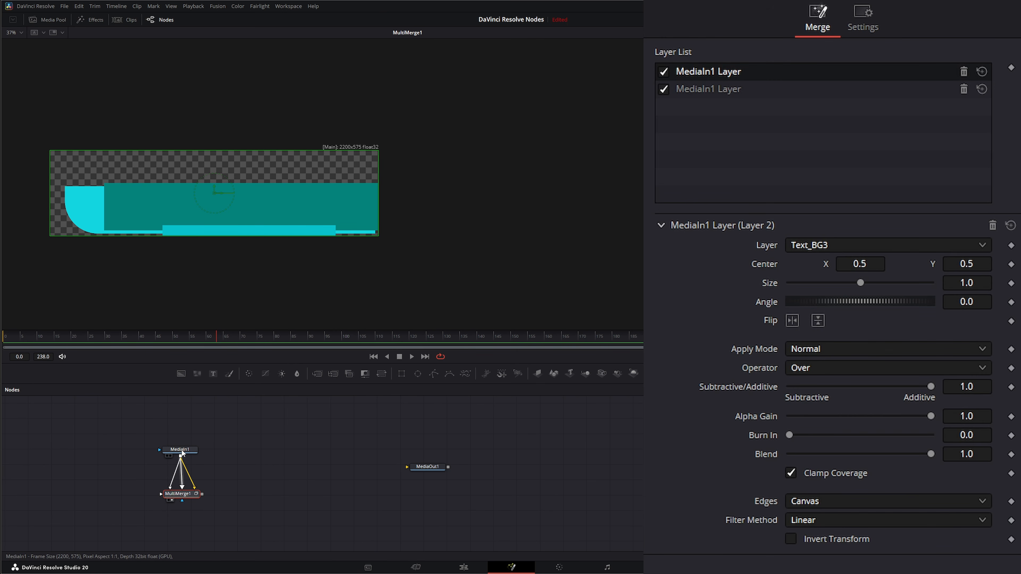
pyautogui.moveTo(182, 450)
pyautogui.mouseDown()
pyautogui.moveTo(181, 423)
pyautogui.moveTo(185, 450)
pyautogui.mouseUp()
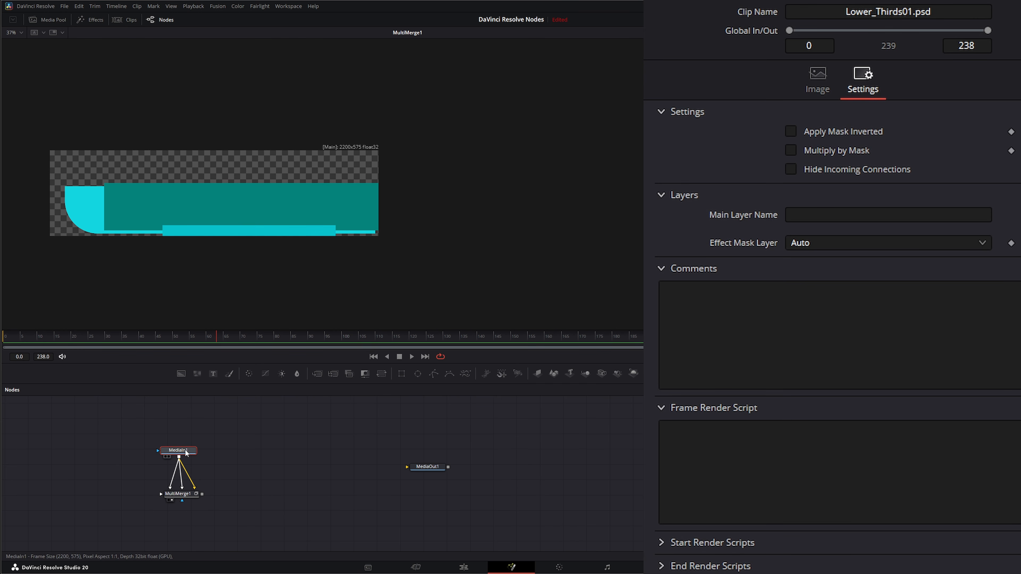
# - Add a Color Corrector node fed by MediaIn1 and set its Input Layer to Text_BG1
pyautogui.moveTo(249, 374); pyautogui.dragTo(258, 488)
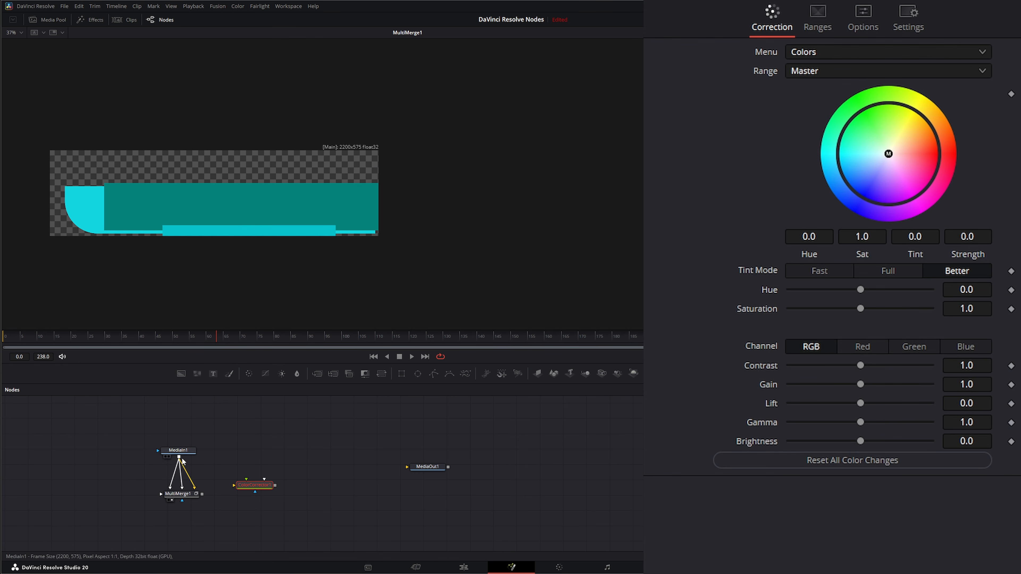
pyautogui.moveTo(179, 457); pyautogui.dragTo(258, 472)
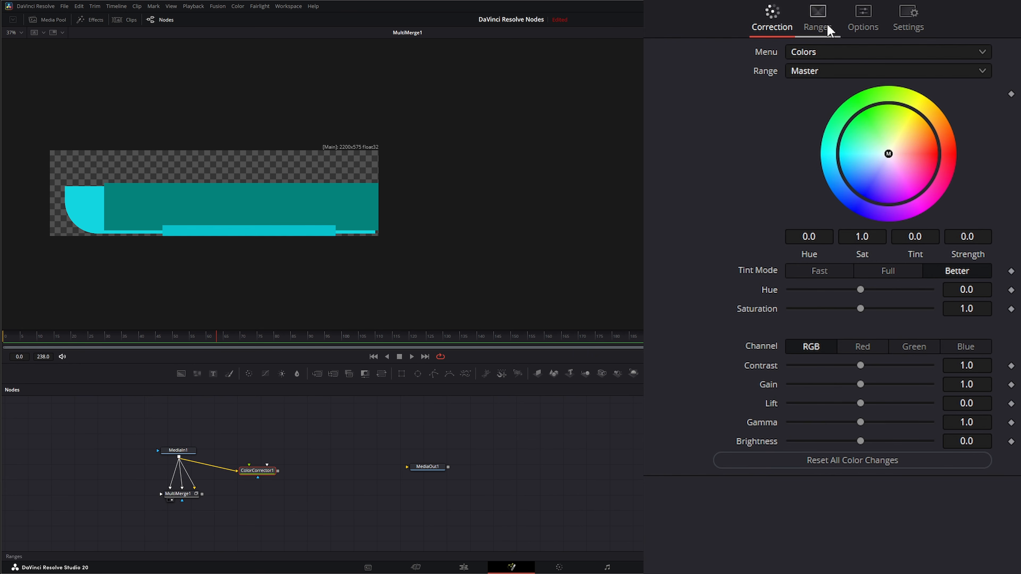
pyautogui.click(932, 17)
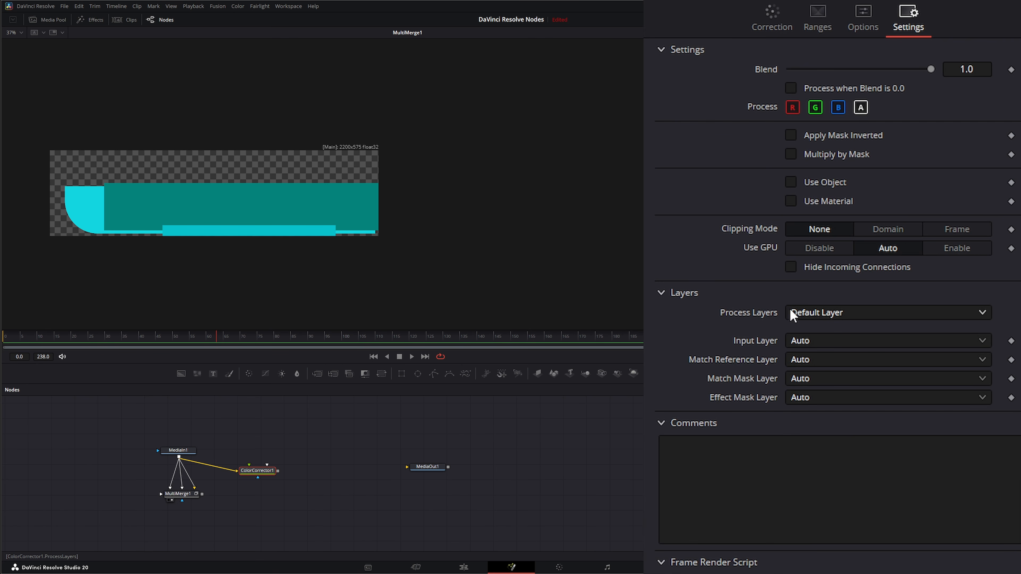
pyautogui.click(805, 343)
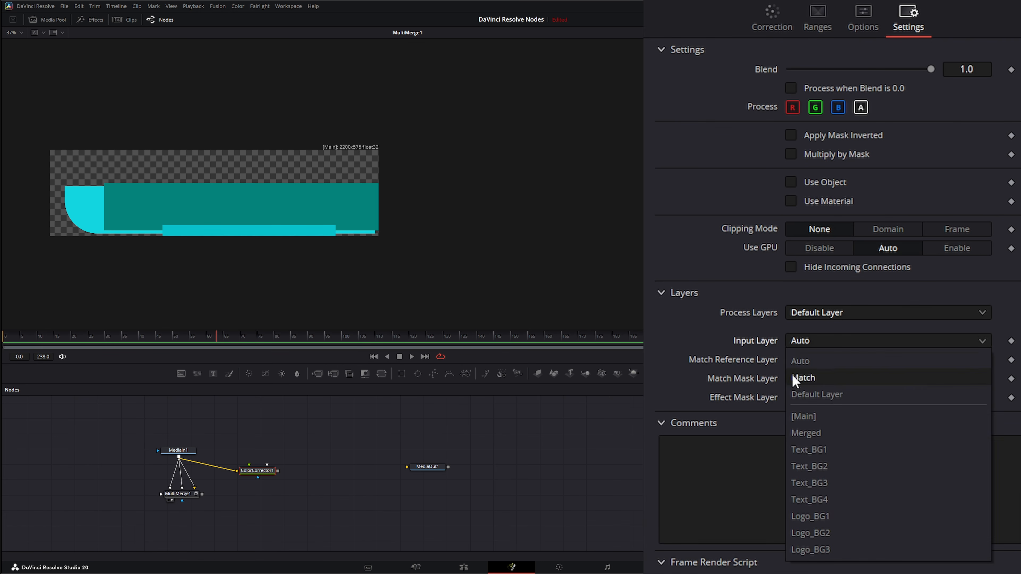
pyautogui.click(836, 453)
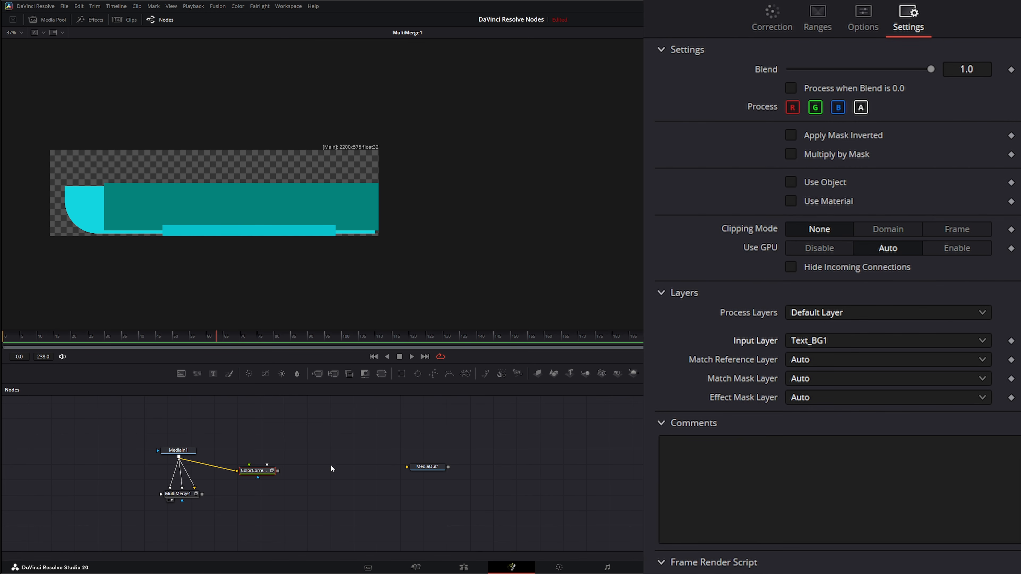
# - Show the Color Corrector in the viewer and tint its master range magenta at strength 1.0, with Tint about -0.17
pyautogui.press('1')
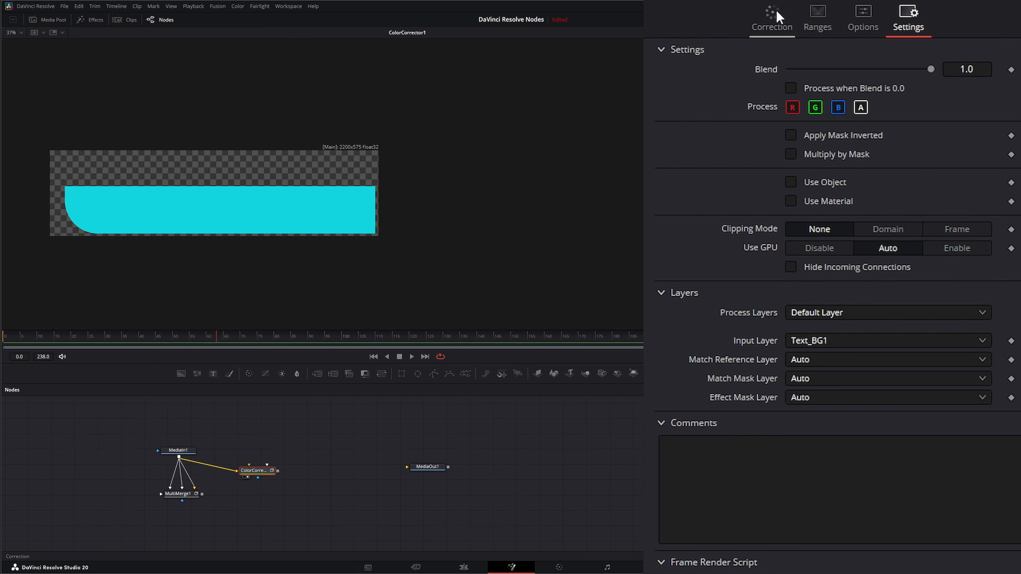
pyautogui.click(772, 18)
pyautogui.moveTo(889, 154); pyautogui.dragTo(918, 193)
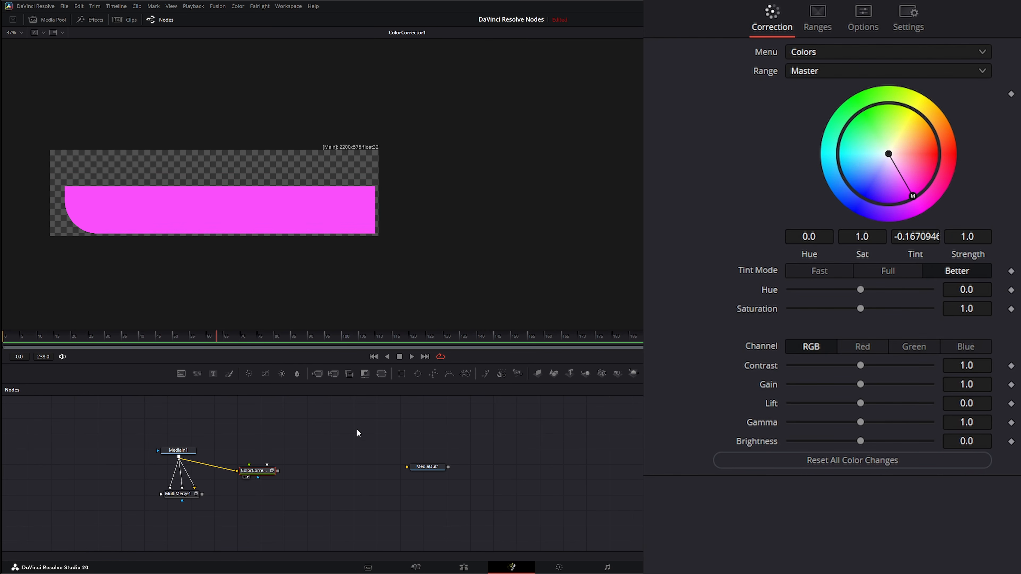
# - Connect the Color Corrector's output to the MultiMerge node and put the ColorCorrector1 layer beneath both MediaIn1 layers in the Layer List
pyautogui.moveTo(260, 473); pyautogui.dragTo(196, 497)
pyautogui.click(186, 495)
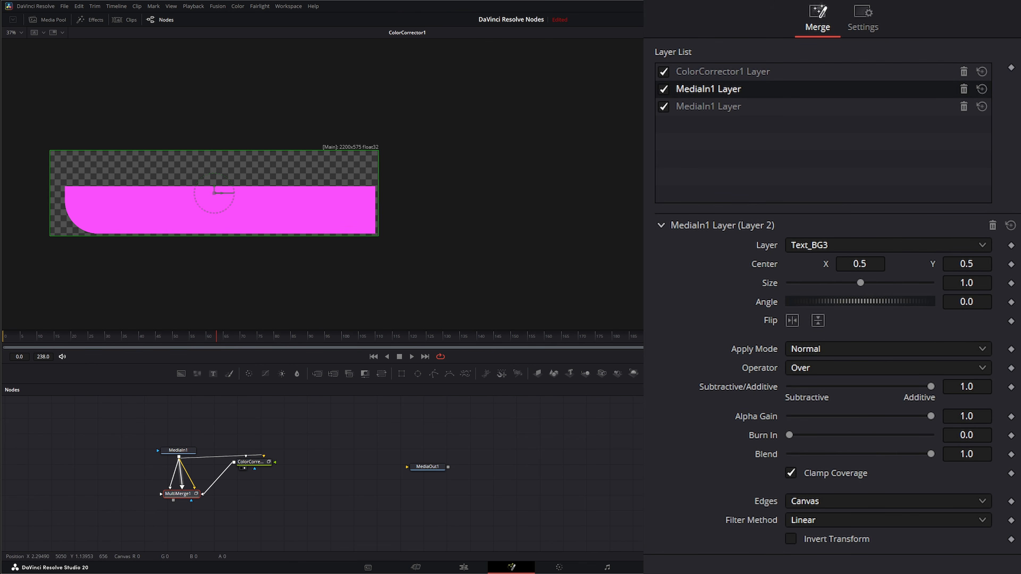
pyautogui.click(719, 73)
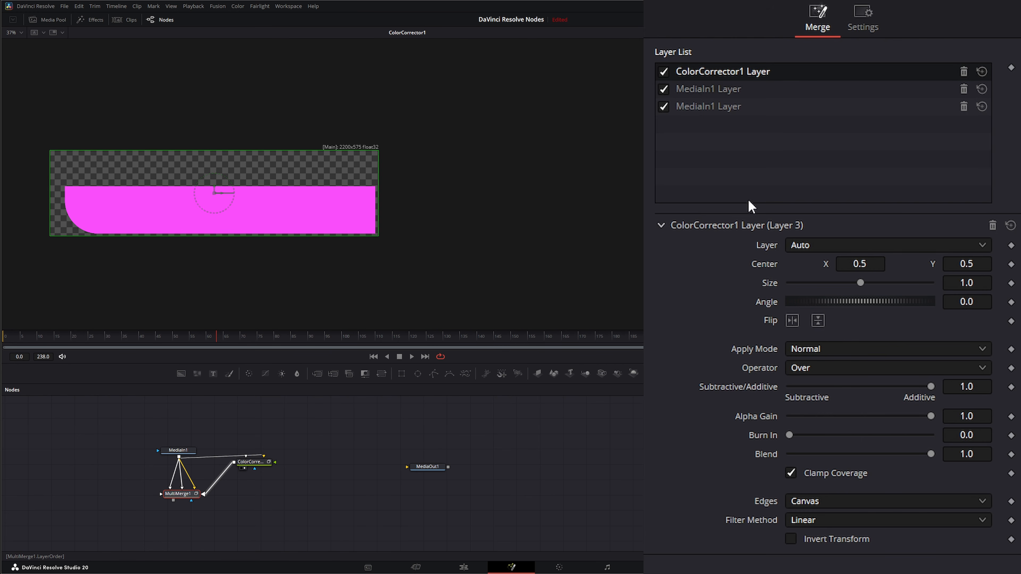
pyautogui.moveTo(719, 71); pyautogui.dragTo(707, 118)
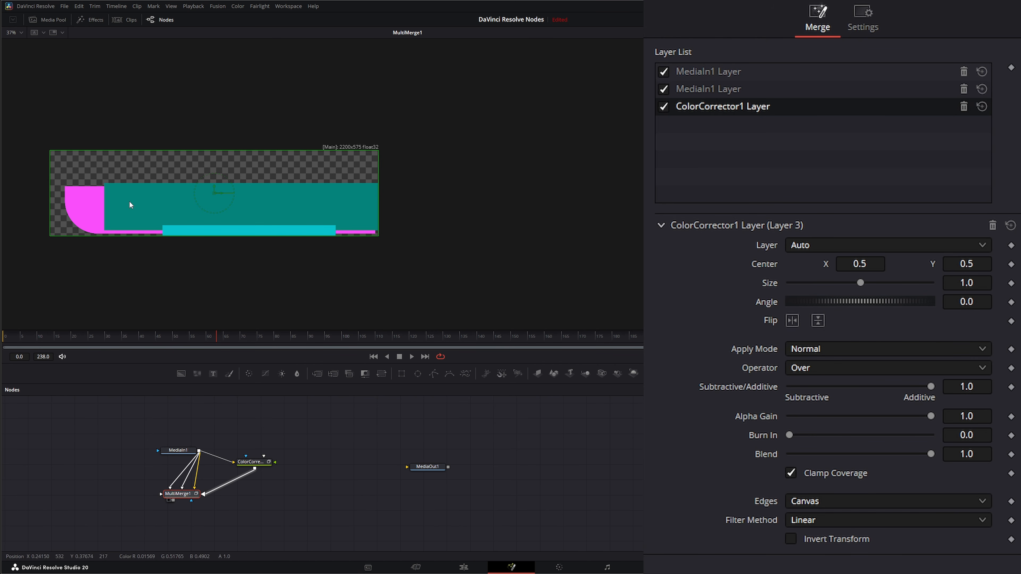
# - Set the Color Corrector's Input Layer to Text_BG2 and move its layer above both MediaIn1 layers in the MultiMerge Layer List
pyautogui.moveTo(254, 464)
pyautogui.mouseDown()
pyautogui.moveTo(264, 456)
pyautogui.moveTo(256, 460)
pyautogui.mouseUp()
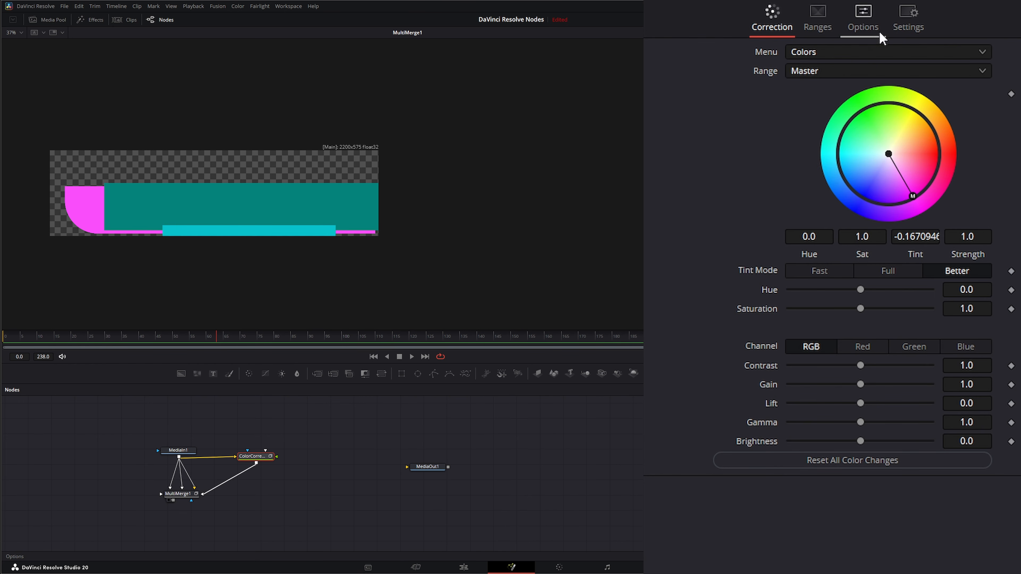
pyautogui.click(911, 15)
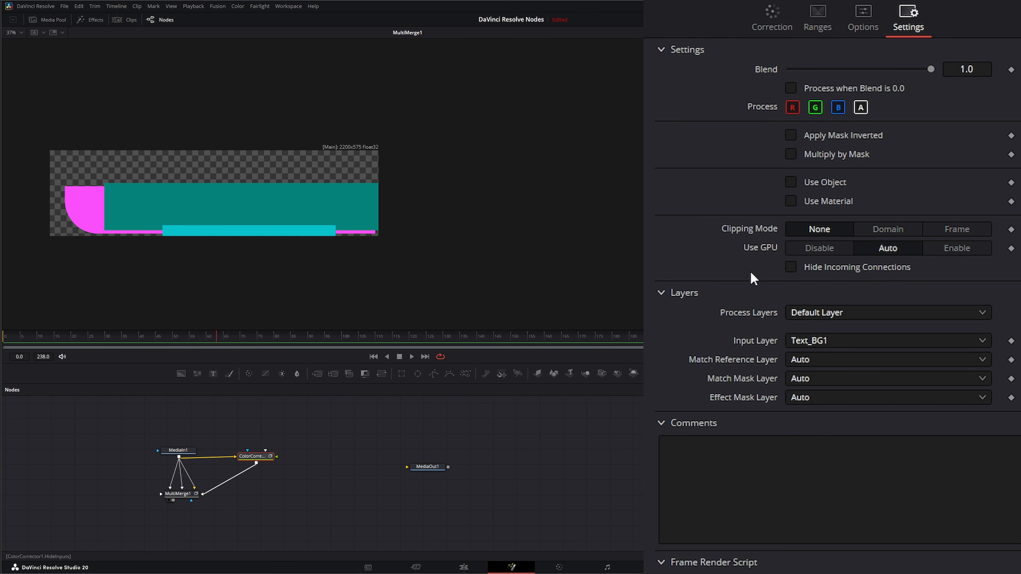
pyautogui.click(811, 343)
pyautogui.click(841, 467)
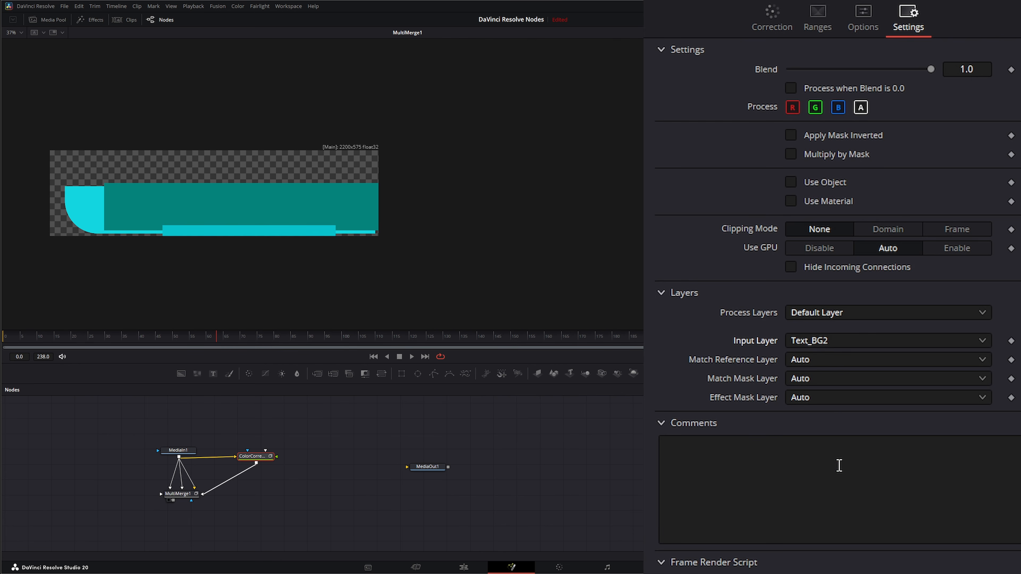
pyautogui.click(179, 494)
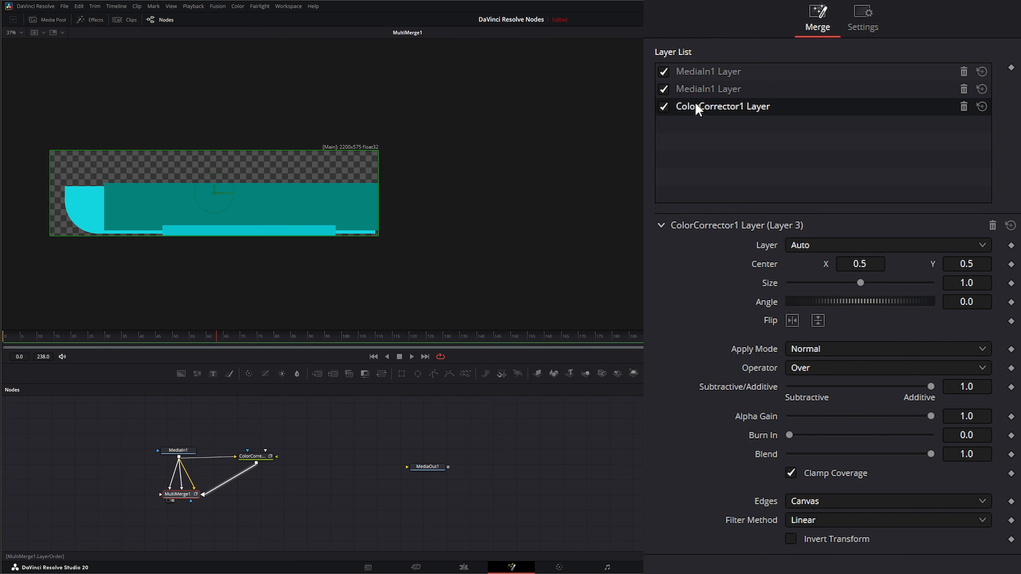
pyautogui.moveTo(683, 107); pyautogui.dragTo(700, 69)
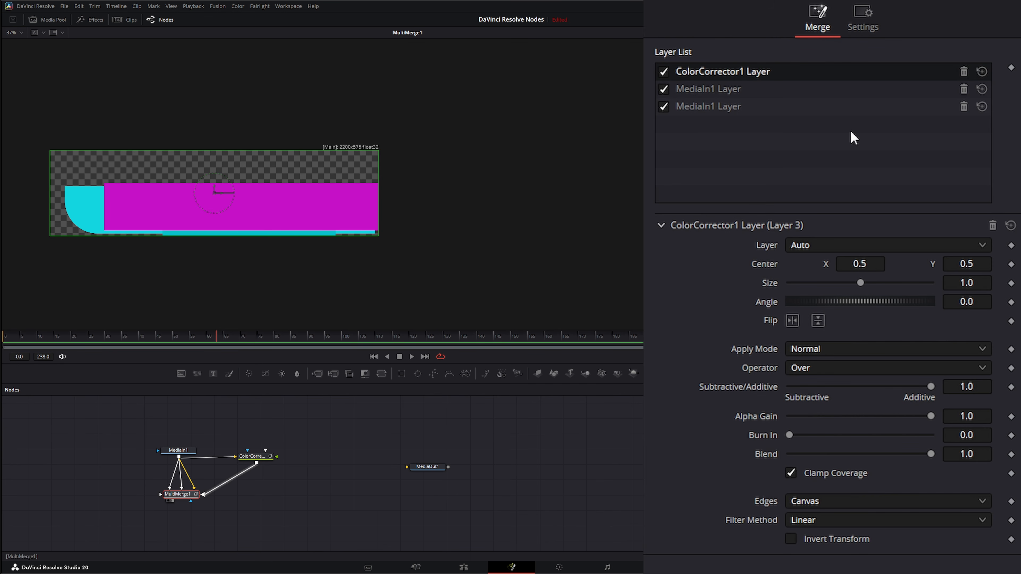
# - Move MediaIn1 away from the other nodes and delete the MultiMerge and Color Corrector nodes
pyautogui.moveTo(262, 459); pyautogui.dragTo(268, 462)
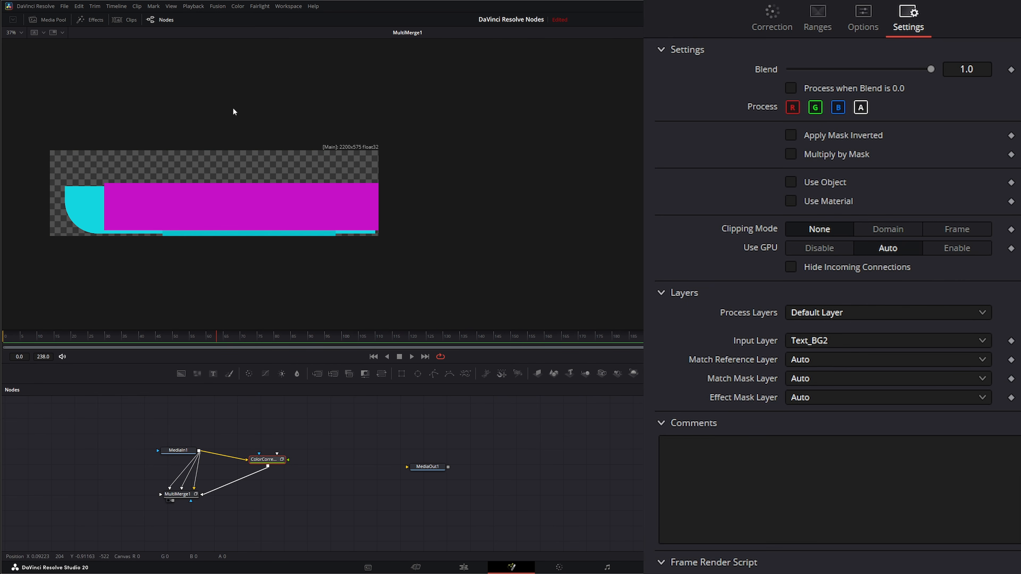
pyautogui.moveTo(174, 451); pyautogui.dragTo(132, 448)
pyautogui.moveTo(143, 513); pyautogui.dragTo(302, 447)
pyautogui.moveTo(343, 420); pyautogui.dragTo(184, 519)
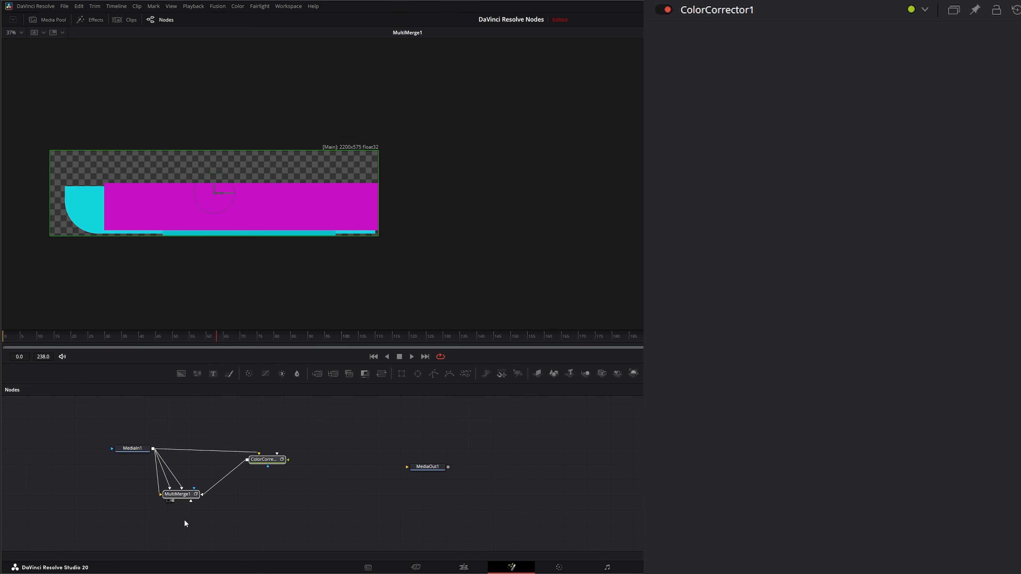
pyautogui.press('Delete')
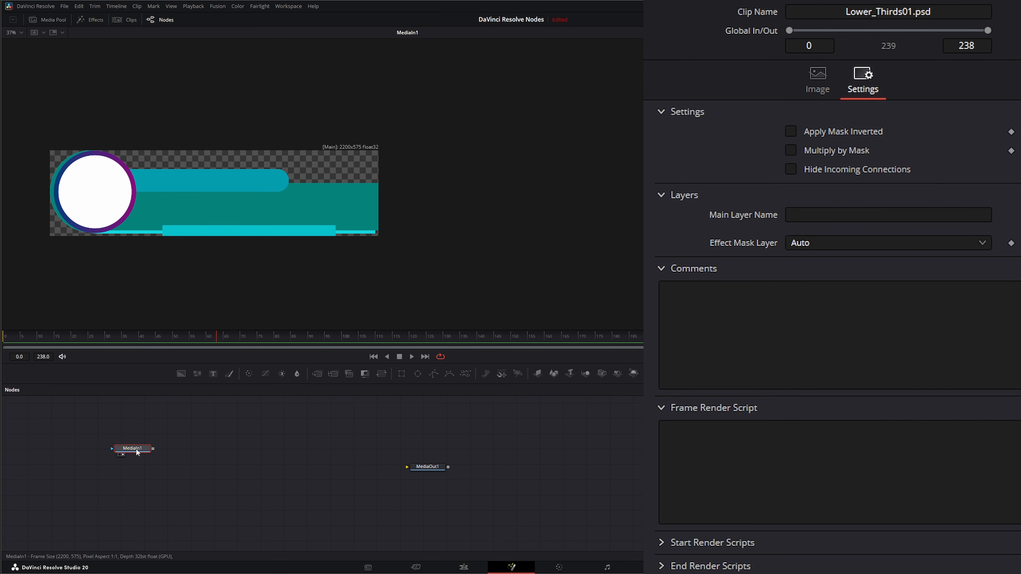
# - Shift MediaIn1 slightly aside and add Renderer 3D, Camera 3D and Merge 3D nodes in free space below it
pyautogui.moveTo(135, 449); pyautogui.dragTo(153, 452)
pyautogui.moveTo(633, 373); pyautogui.dragTo(353, 516)
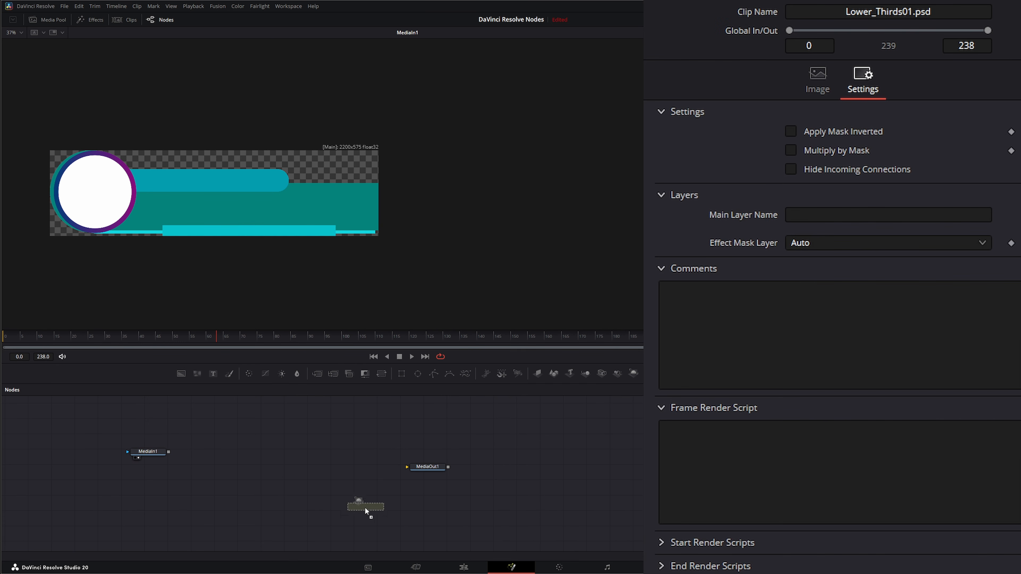
pyautogui.moveTo(601, 373); pyautogui.dragTo(295, 521)
pyautogui.moveTo(586, 373); pyautogui.dragTo(297, 500)
# - Add an Ambient Light node and connect it to Merge3D1
pyautogui.hotkey('shift', 'space')
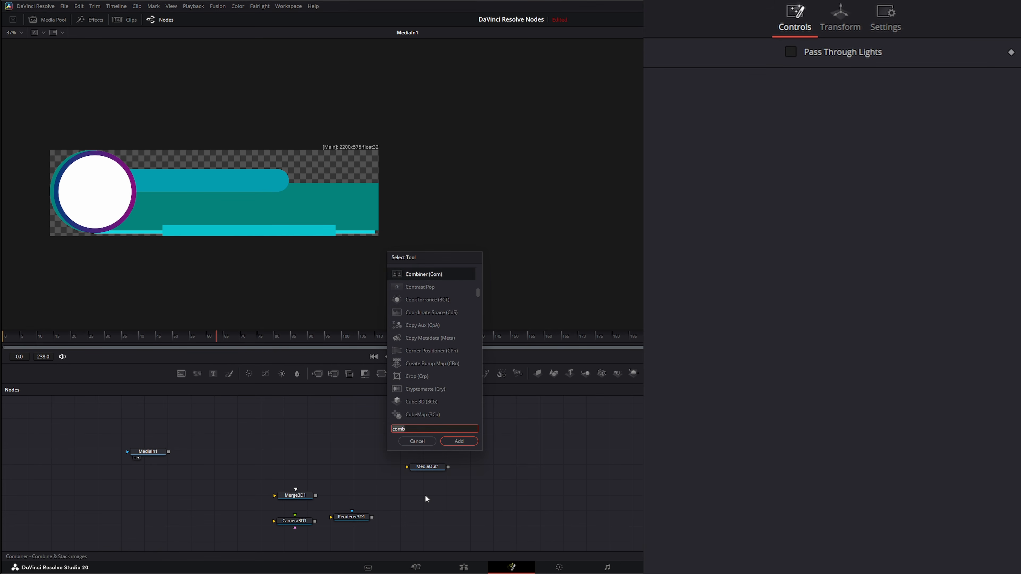
pyautogui.write('comb')
pyautogui.press('BackSpace')
pyautogui.press('BackSpace')
pyautogui.press('BackSpace')
pyautogui.press('BackSpace')
pyautogui.write('amb')
pyautogui.press('Return')
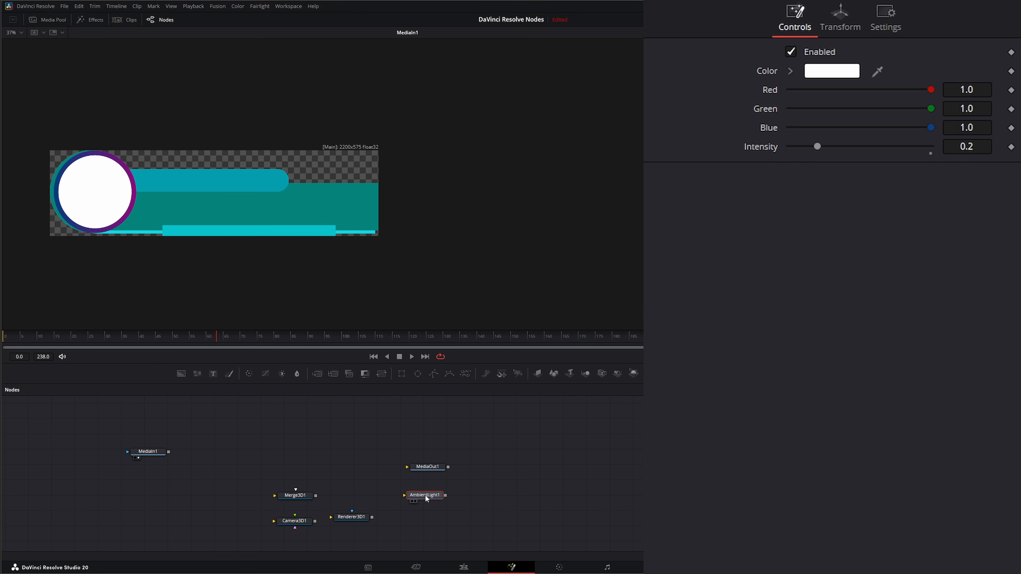
pyautogui.moveTo(427, 498); pyautogui.dragTo(275, 495)
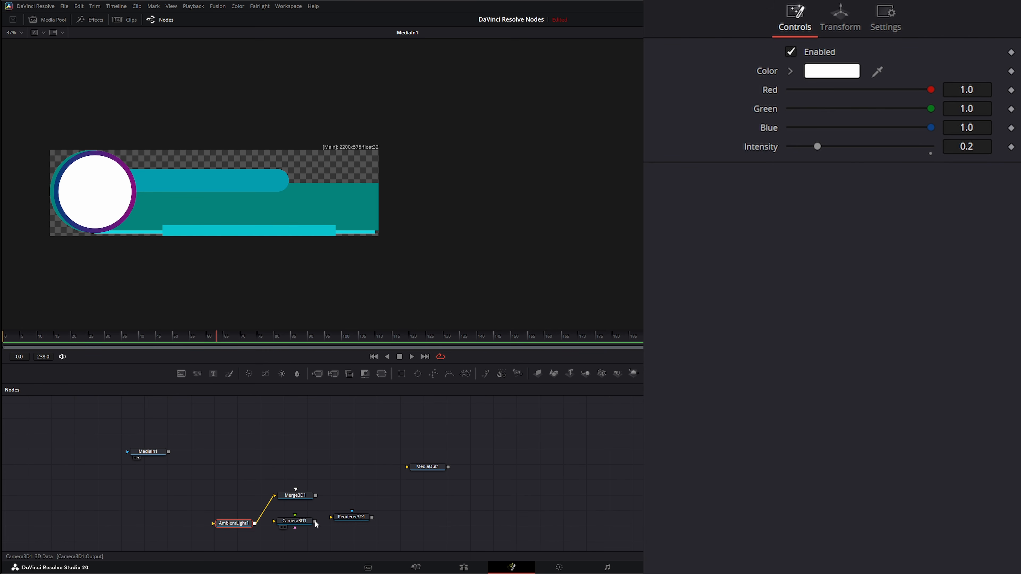
# - Connect Camera3D1 to Merge3D1 and Merge3D1 to Renderer3D1, and enable Lighting and Shadows in the renderer
pyautogui.moveTo(316, 521)
pyautogui.mouseDown()
pyautogui.moveTo(295, 501)
pyautogui.moveTo(317, 499)
pyautogui.moveTo(330, 517)
pyautogui.mouseUp()
pyautogui.click(346, 521)
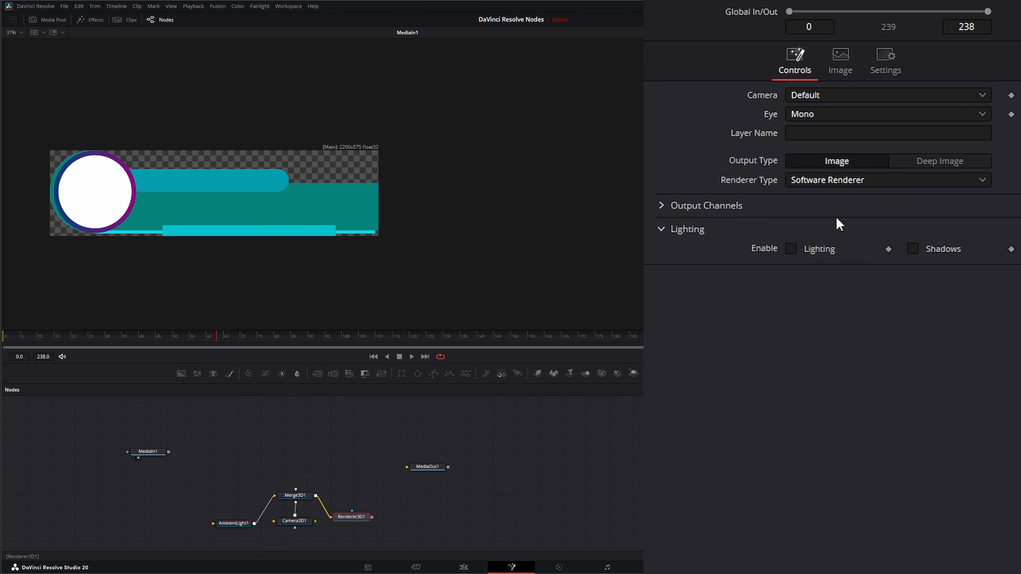
pyautogui.click(791, 248)
pyautogui.click(913, 249)
# - Add an Image Plane 3D, connect it between MediaIn1 and Merge3D1, and show Merge3D1 in the viewer
pyautogui.moveTo(150, 452); pyautogui.dragTo(153, 425)
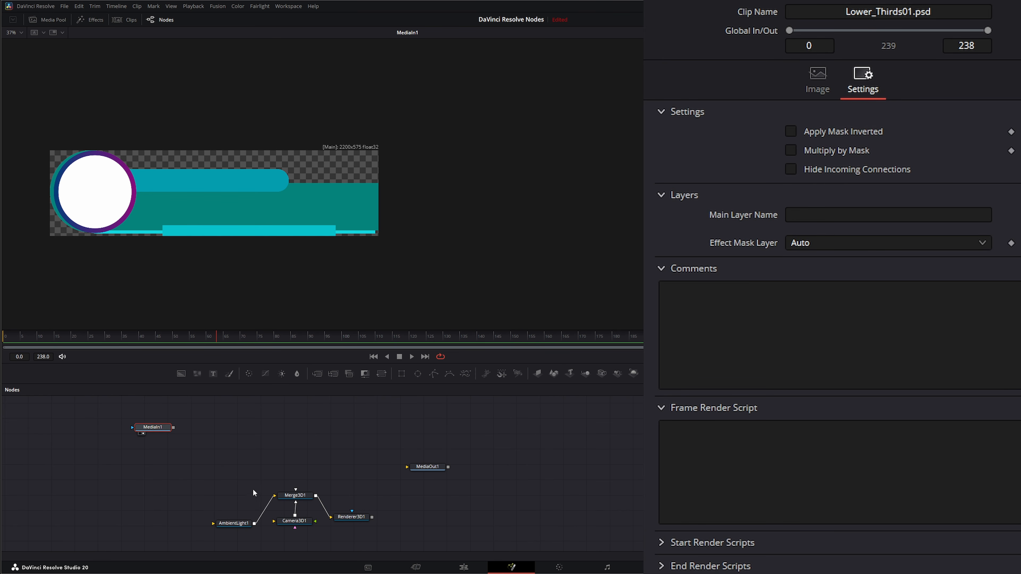
pyautogui.moveTo(538, 373); pyautogui.dragTo(393, 432)
pyautogui.moveTo(227, 433)
pyautogui.mouseDown()
pyautogui.moveTo(237, 429)
pyautogui.moveTo(228, 445)
pyautogui.mouseUp()
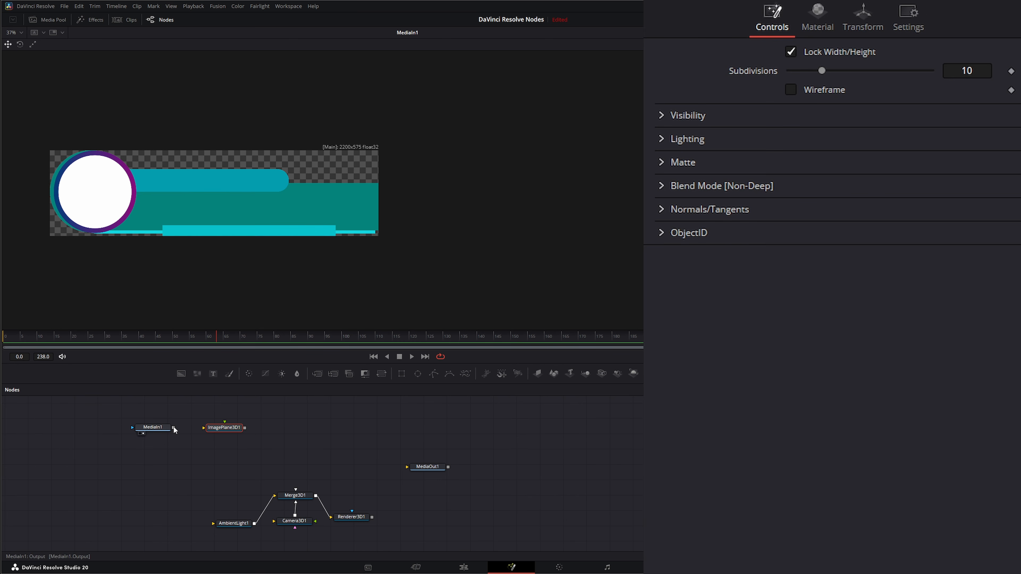
pyautogui.moveTo(174, 427); pyautogui.dragTo(293, 502)
pyautogui.press('1')
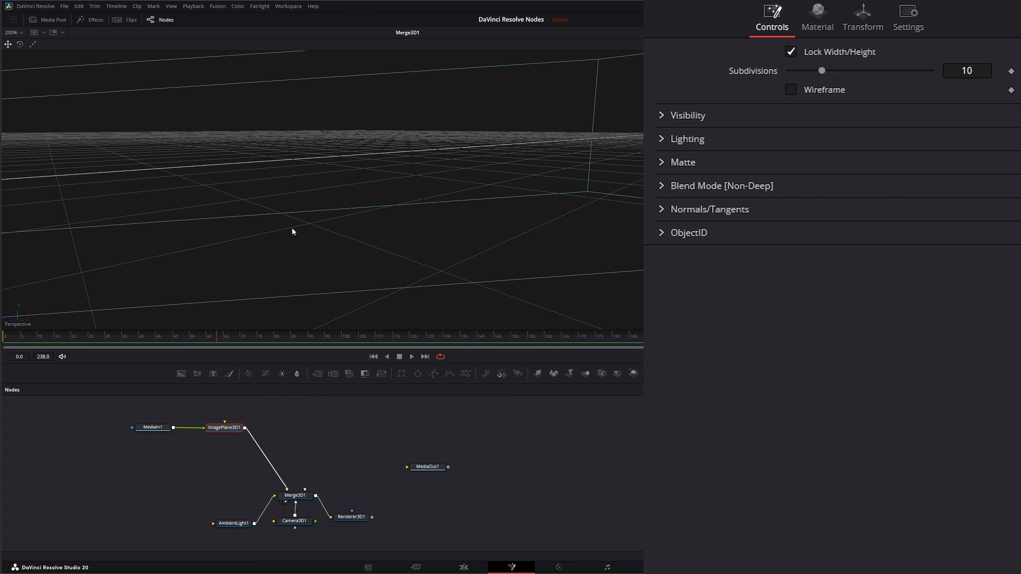
# - Set the image plane's Z translation to -2
pyautogui.scroll(-2, 251, 238)
pyautogui.moveTo(224, 235); pyautogui.dragTo(495, 209)
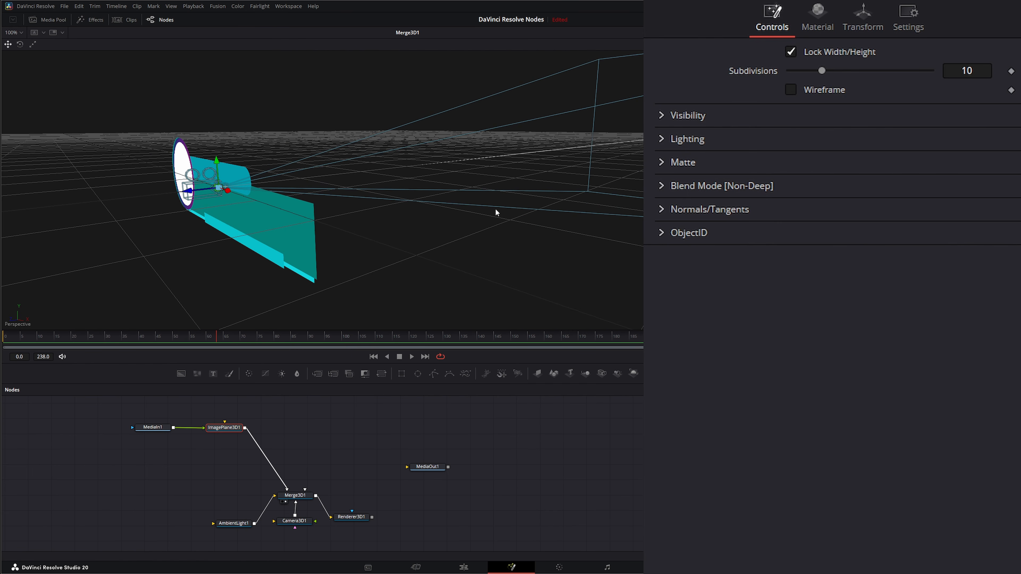
pyautogui.moveTo(331, 271); pyautogui.dragTo(304, 275)
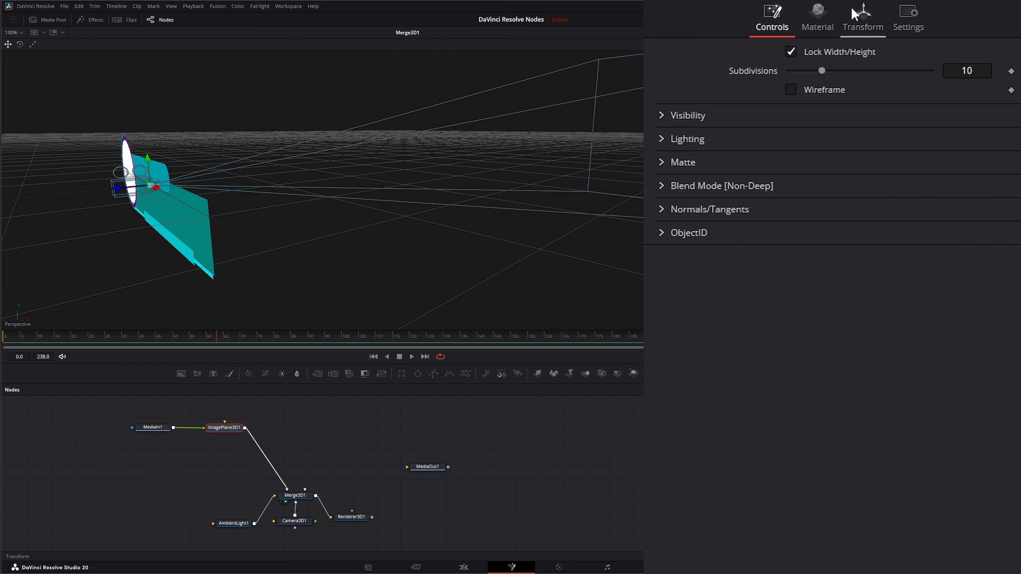
pyautogui.click(862, 19)
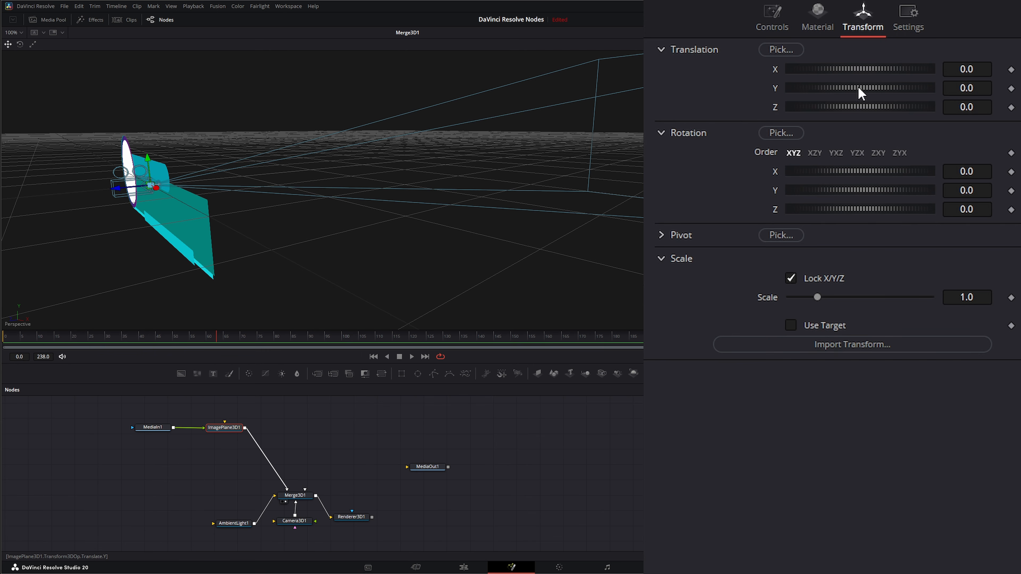
pyautogui.click(985, 108)
pyautogui.write('-2')
pyautogui.press('Tab')
pyautogui.click(447, 185)
pyautogui.moveTo(448, 186); pyautogui.dragTo(287, 209)
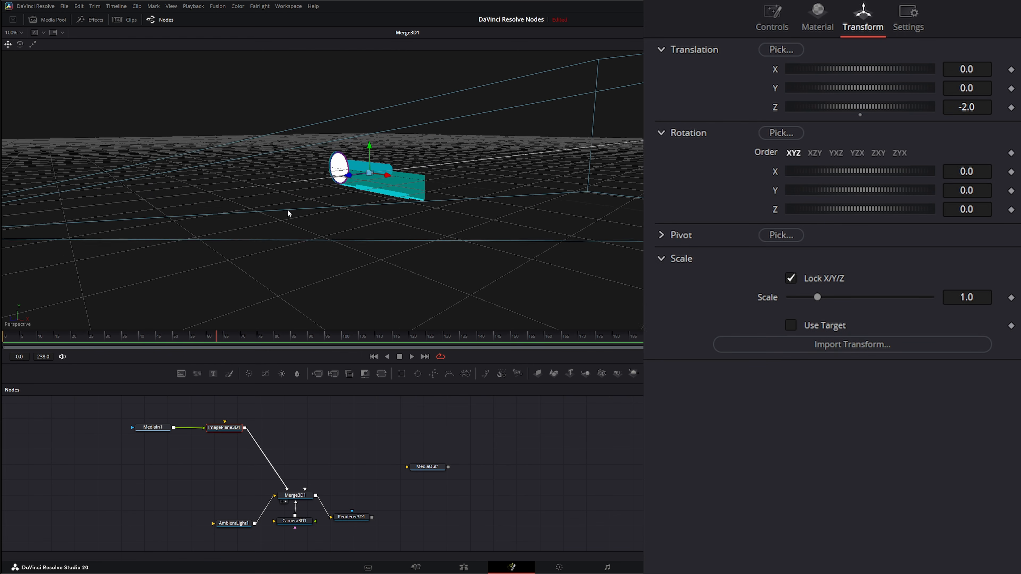
pyautogui.scroll(3, 330, 200)
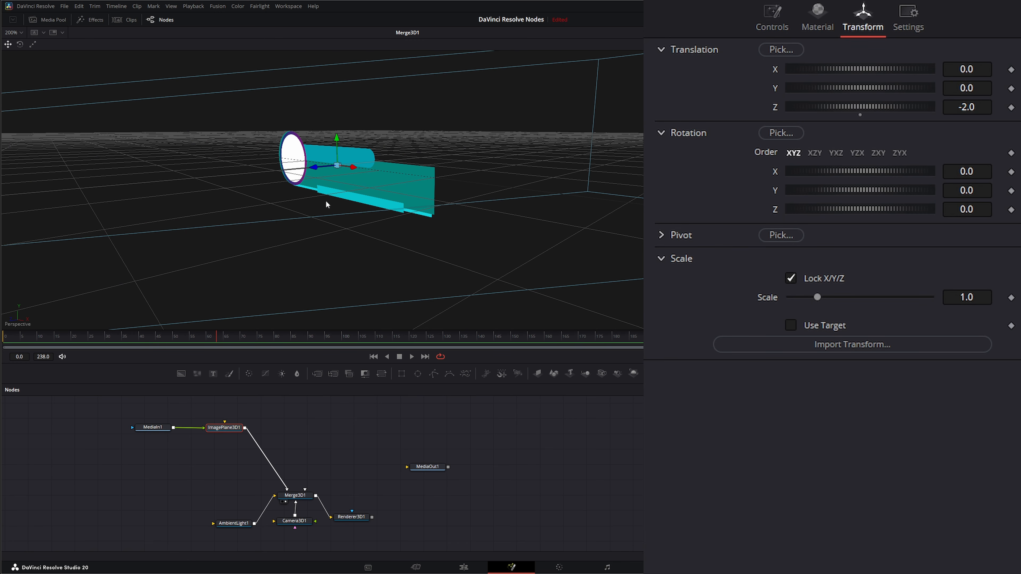
pyautogui.moveTo(326, 200)
pyautogui.mouseDown()
pyautogui.moveTo(332, 225)
pyautogui.moveTo(338, 213)
pyautogui.mouseUp()
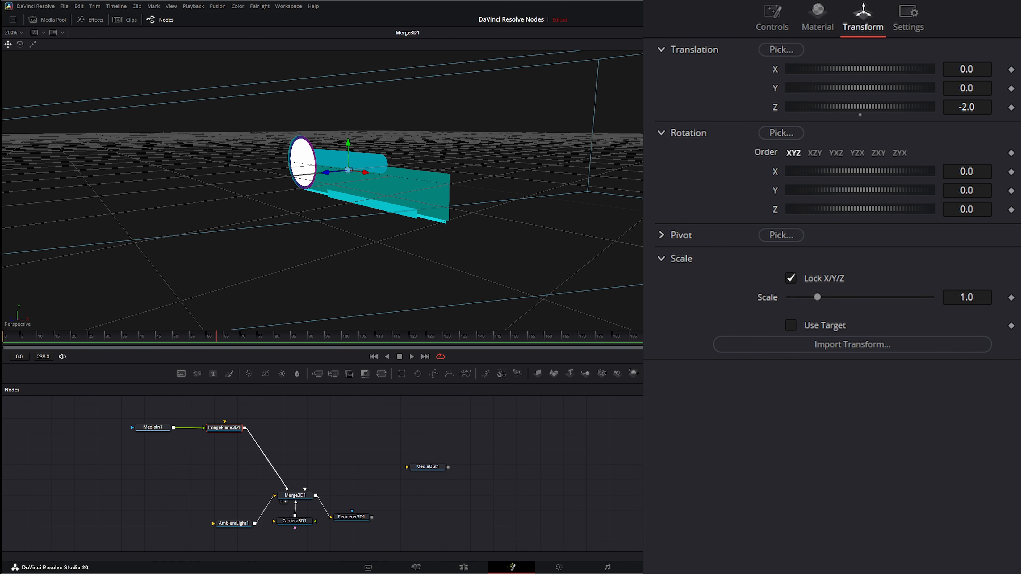
# - Set the image plane's MaterialInput Layer to Text_BG1
pyautogui.click(908, 18)
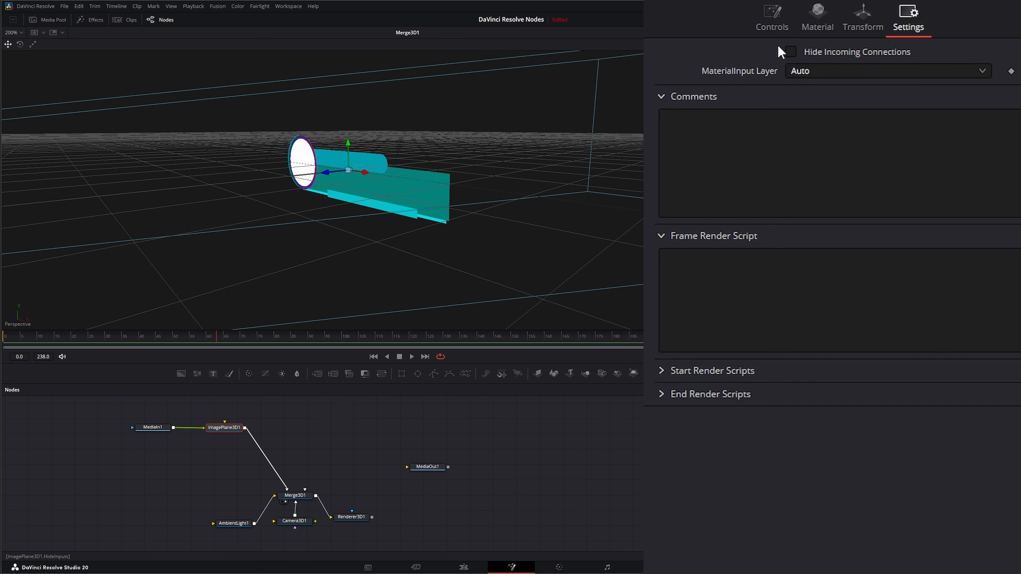
pyautogui.click(830, 72)
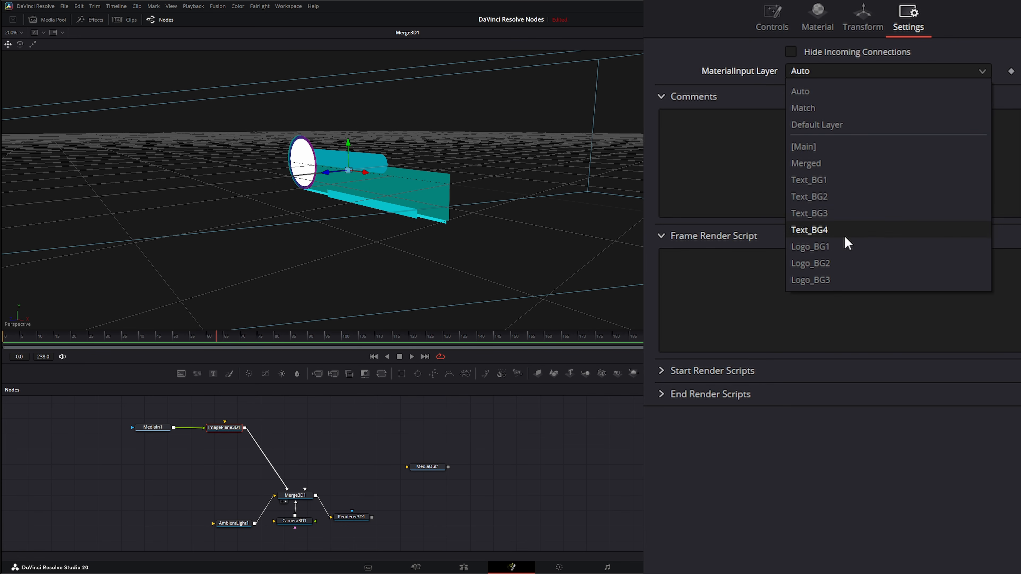
pyautogui.click(843, 187)
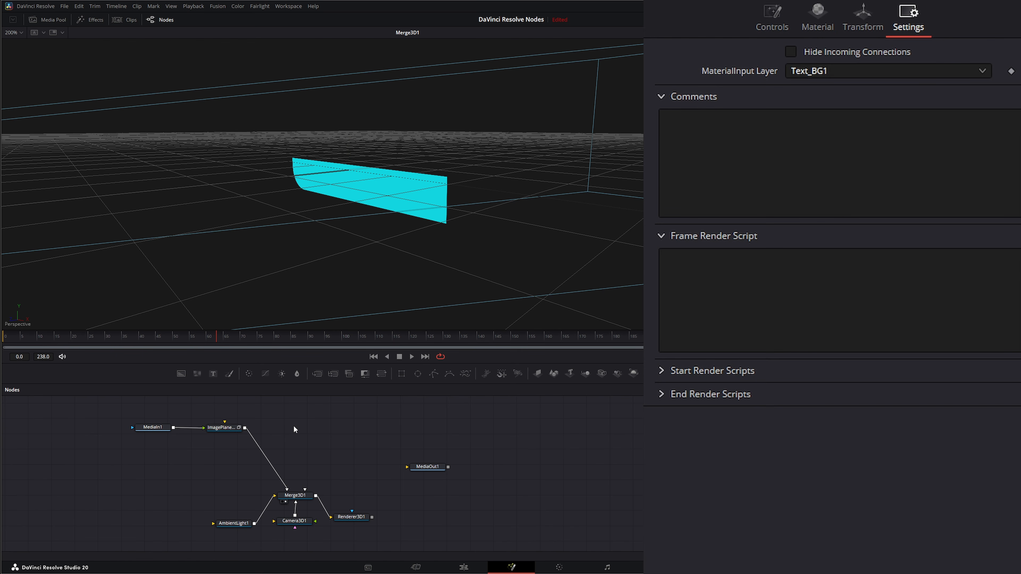
# - Paste three copies of the image plane and stack them beneath the original
pyautogui.click(324, 426)
pyautogui.hotkey('ctrl', 'v')
pyautogui.hotkey('ctrl', 'v')
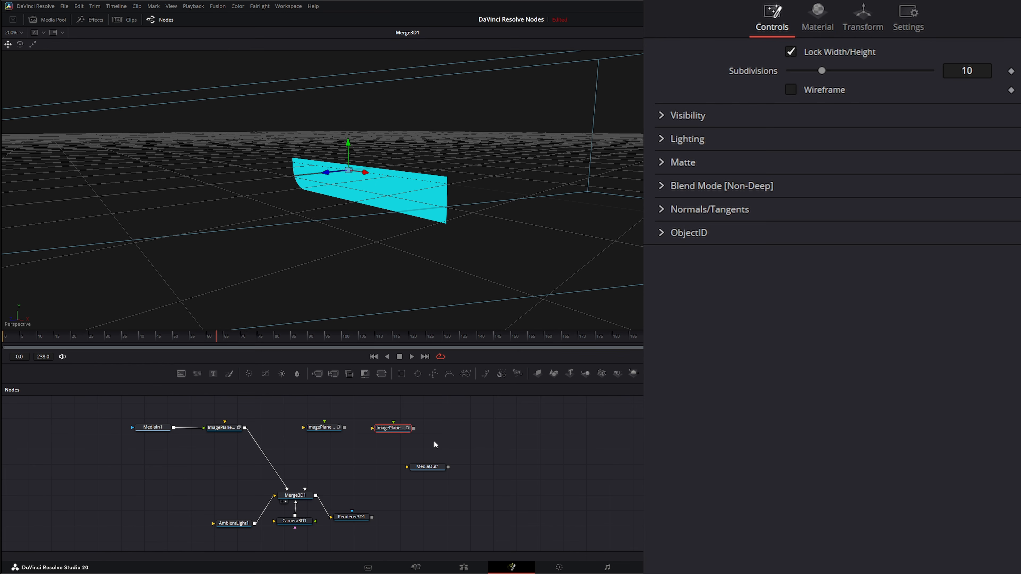
pyautogui.click(456, 437)
pyautogui.hotkey('ctrl', 'v')
pyautogui.moveTo(335, 433); pyautogui.dragTo(234, 454)
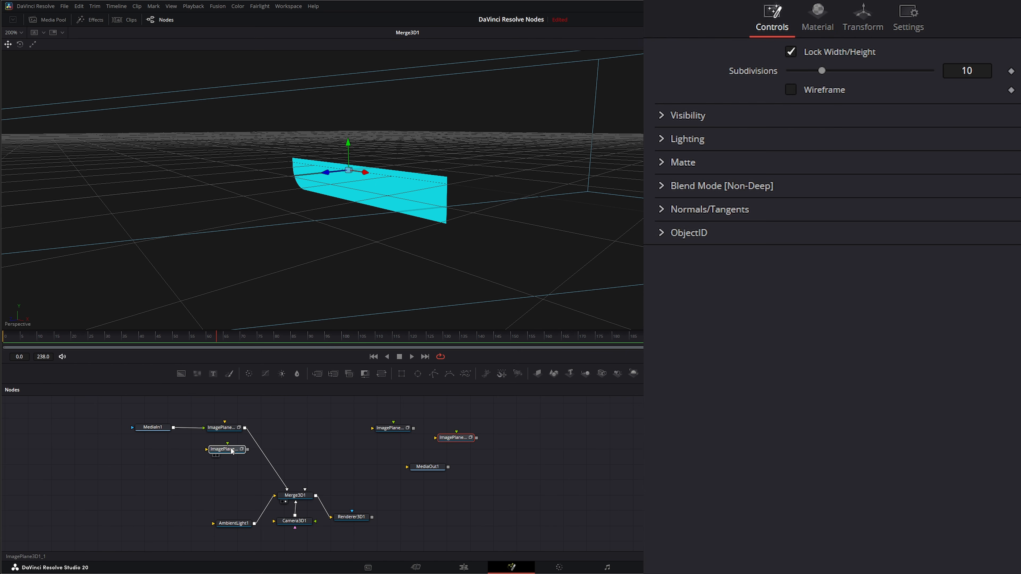
pyautogui.moveTo(389, 434); pyautogui.dragTo(219, 474)
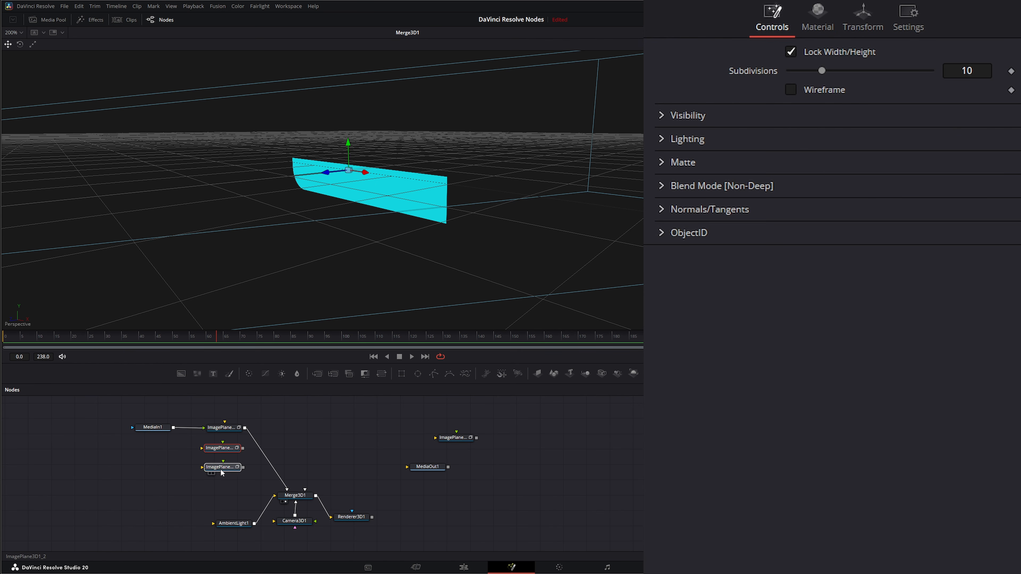
pyautogui.moveTo(463, 440); pyautogui.dragTo(231, 488)
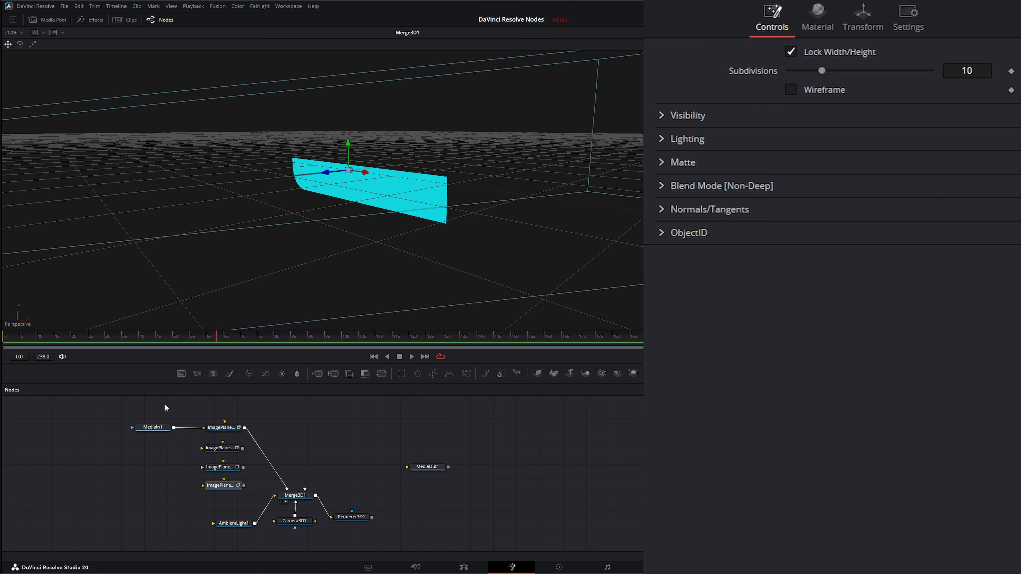
# - Connect MediaIn1 to the copied planes and combine all four planes in a second Merge 3D feeding Merge3D1
pyautogui.moveTo(172, 428); pyautogui.dragTo(220, 470)
pyautogui.moveTo(174, 427); pyautogui.dragTo(226, 488)
pyautogui.moveTo(560, 375); pyautogui.dragTo(301, 424)
pyautogui.moveTo(286, 488); pyautogui.dragTo(300, 424)
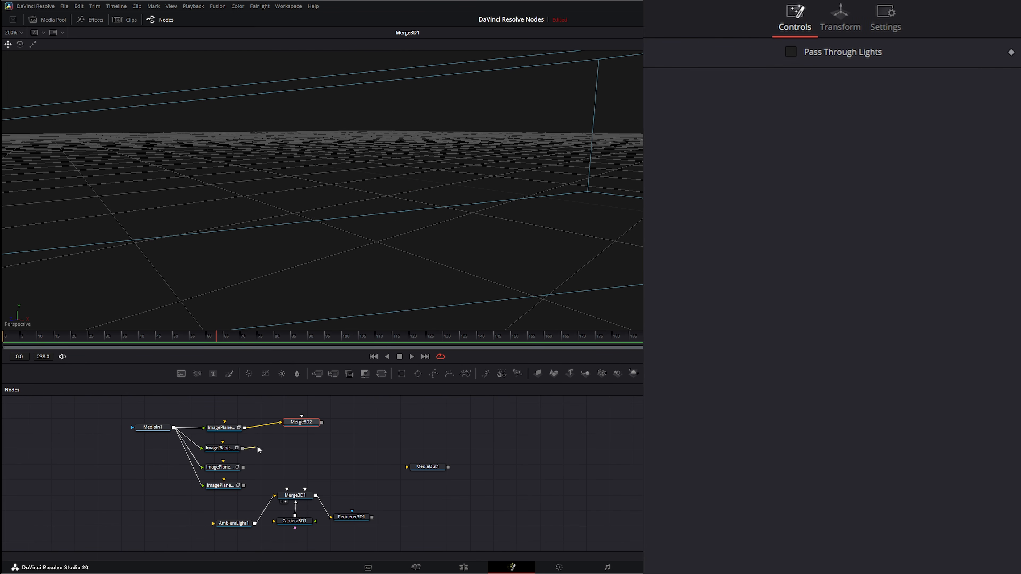
pyautogui.moveTo(243, 447); pyautogui.dragTo(300, 429)
pyautogui.moveTo(242, 469); pyautogui.dragTo(311, 429)
pyautogui.click(238, 469)
pyautogui.moveTo(243, 486); pyautogui.dragTo(305, 491)
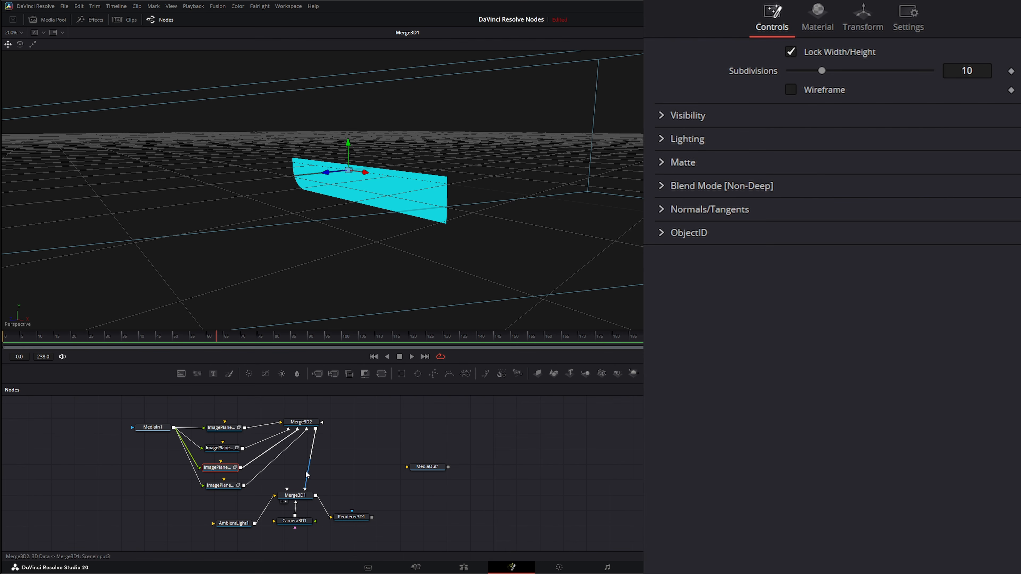
# - Set the second image plane's MaterialInput Layer to Text_BG2
pyautogui.click(221, 449)
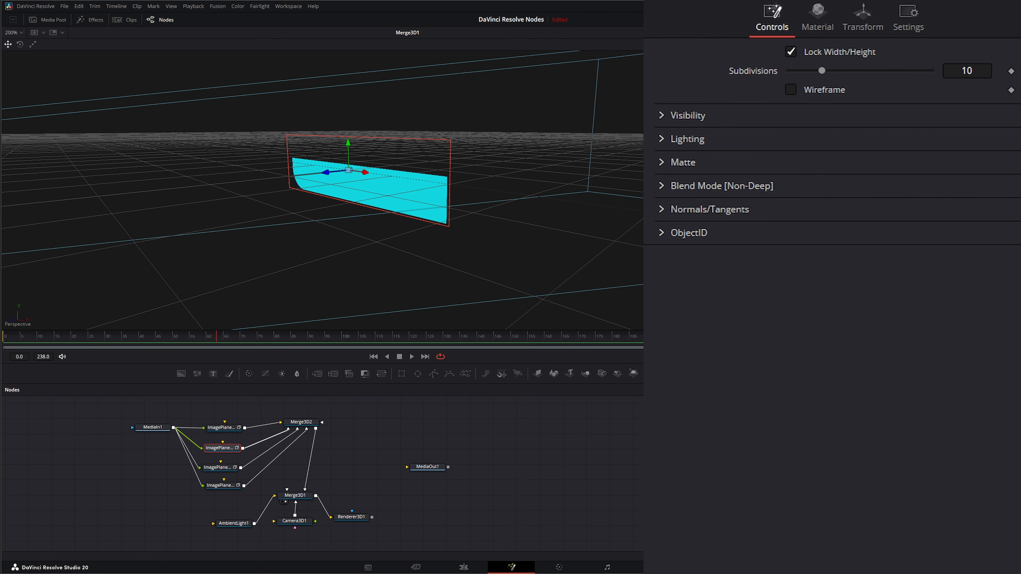
pyautogui.click(908, 18)
pyautogui.click(821, 72)
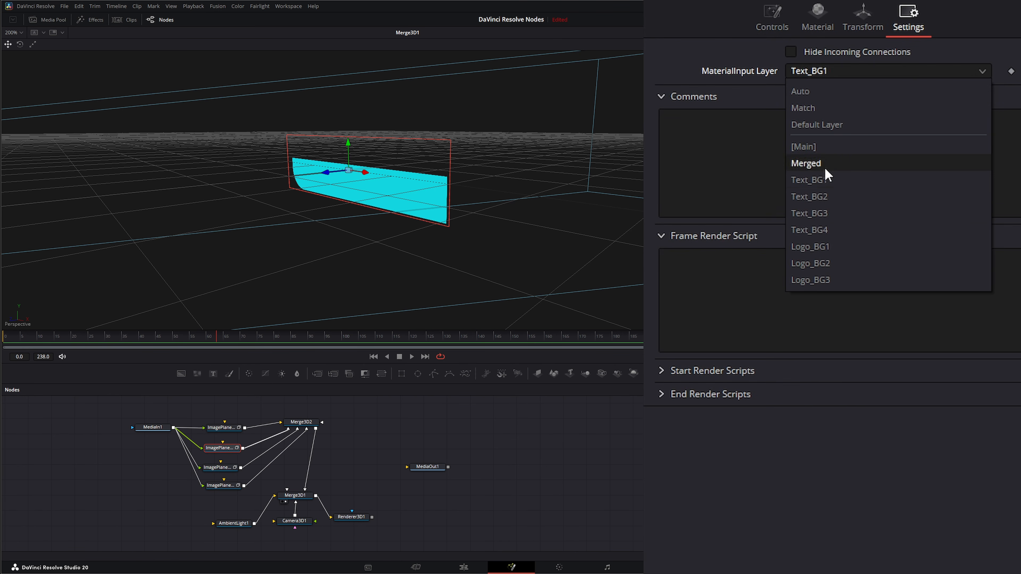
pyautogui.click(841, 197)
# - Set the third image plane's MaterialInput Layer to Text_BG3
pyautogui.click(217, 467)
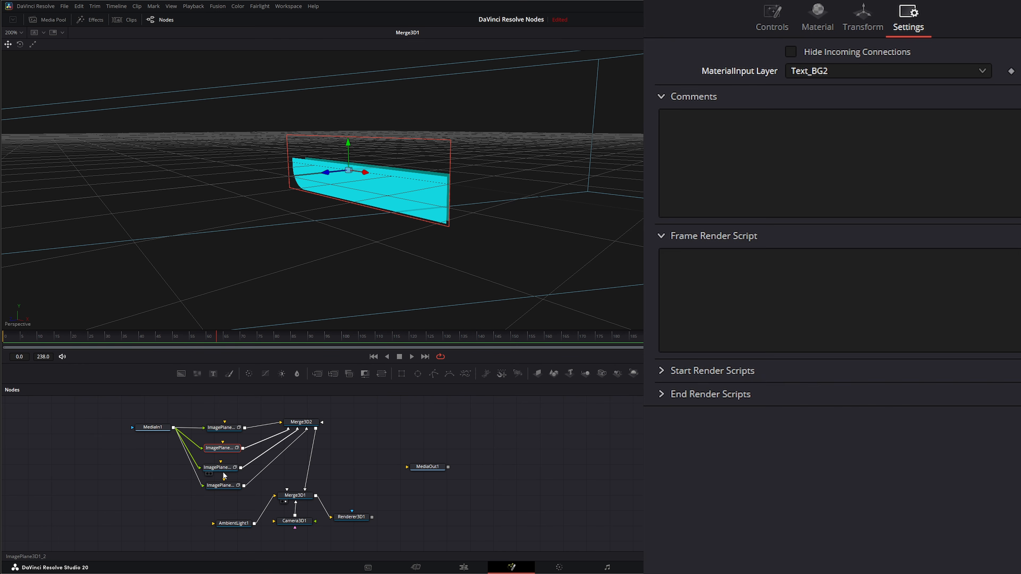
pyautogui.click(909, 22)
pyautogui.click(812, 73)
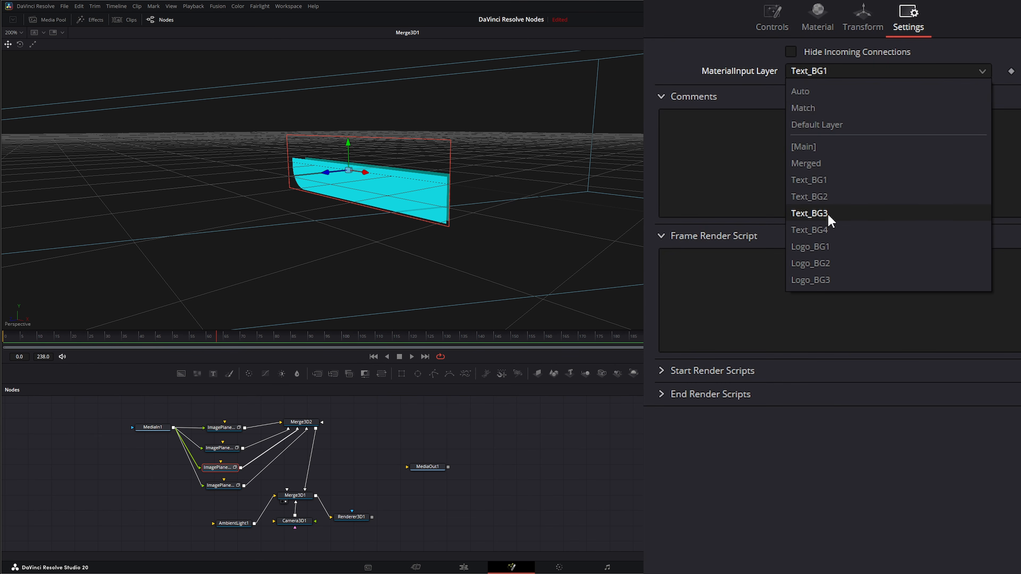
pyautogui.click(820, 213)
# - Set the fourth image plane's MaterialInput Layer to Text_BG4
pyautogui.click(230, 485)
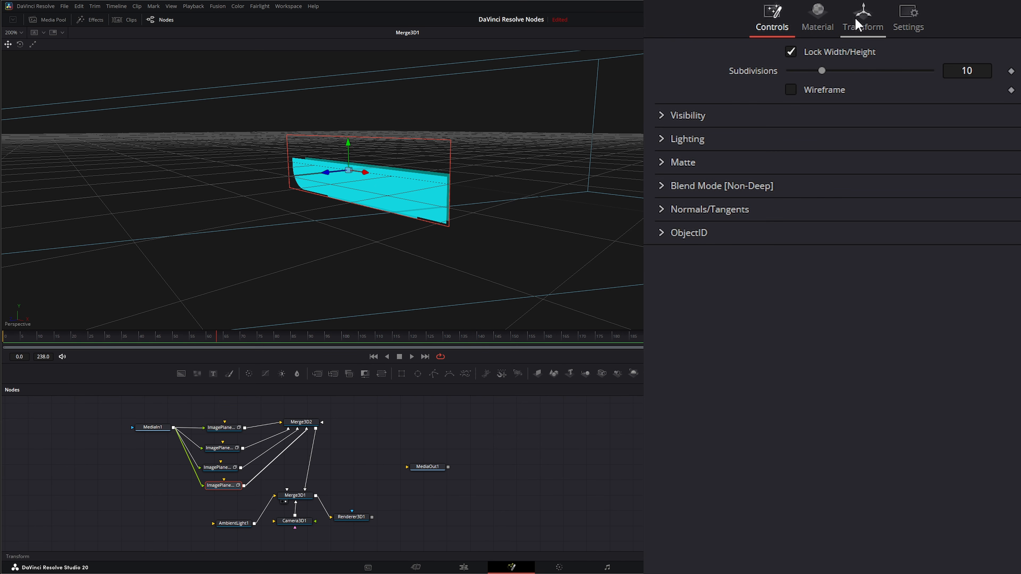
pyautogui.click(909, 20)
pyautogui.click(807, 72)
pyautogui.click(800, 91)
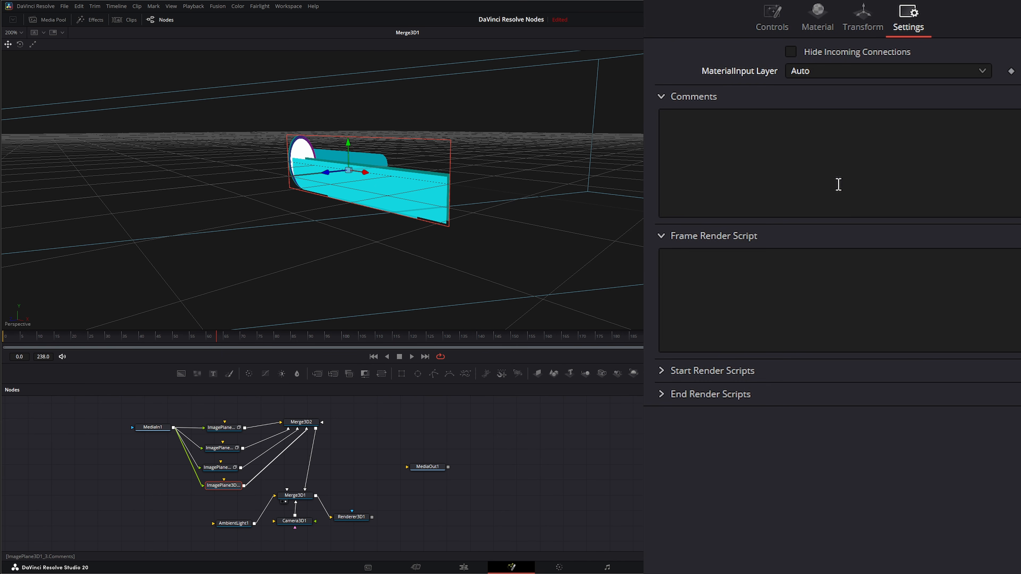
pyautogui.click(818, 77)
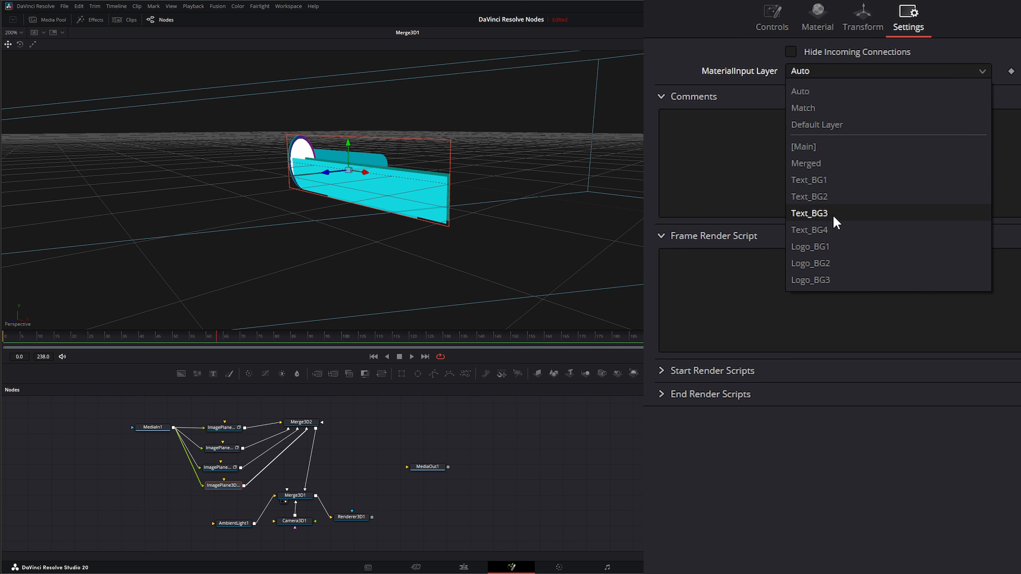
pyautogui.click(835, 231)
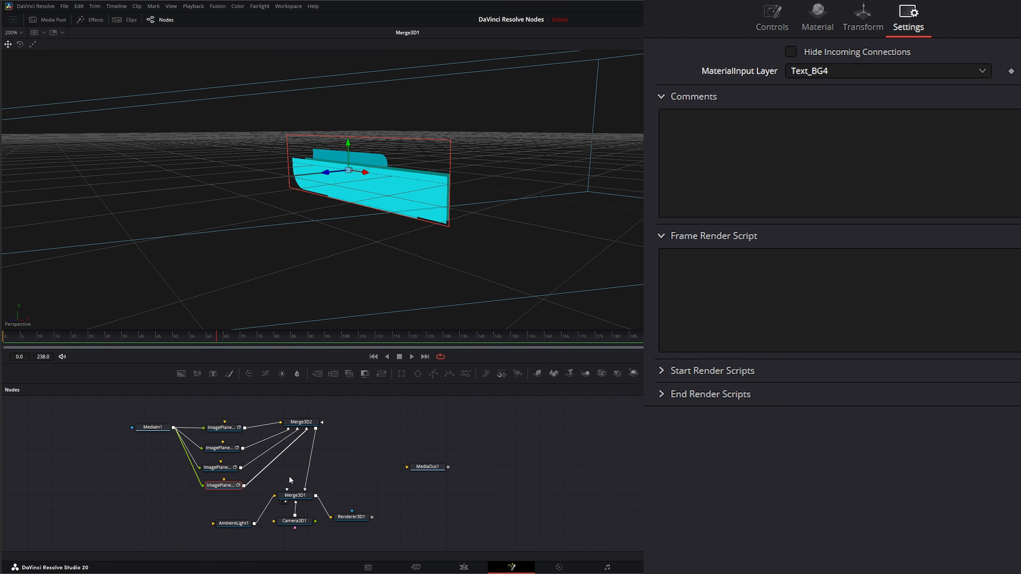
# - Push the Text_BG1 image plane back to a Z translation of -2.022
pyautogui.click(225, 428)
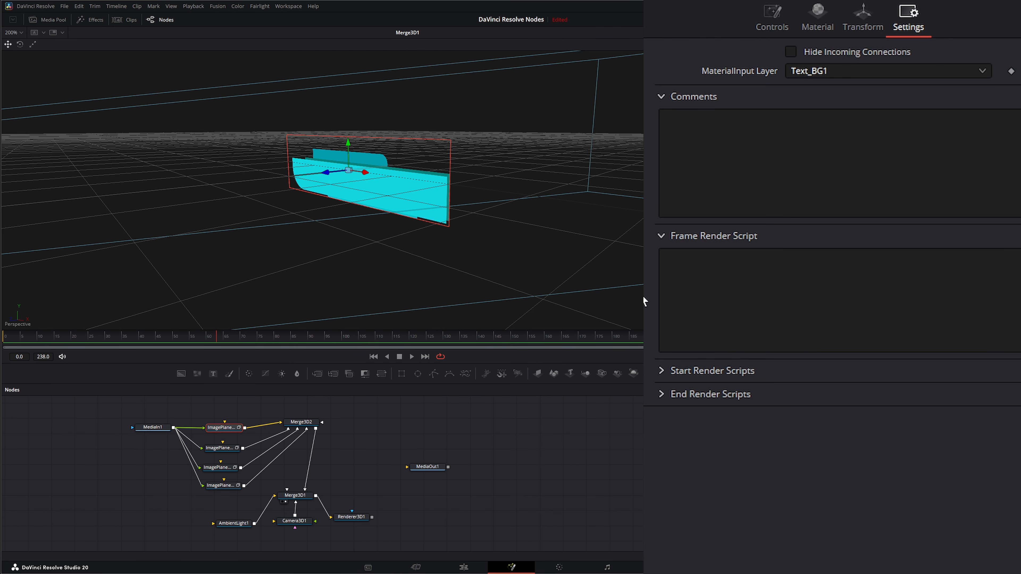
pyautogui.click(863, 22)
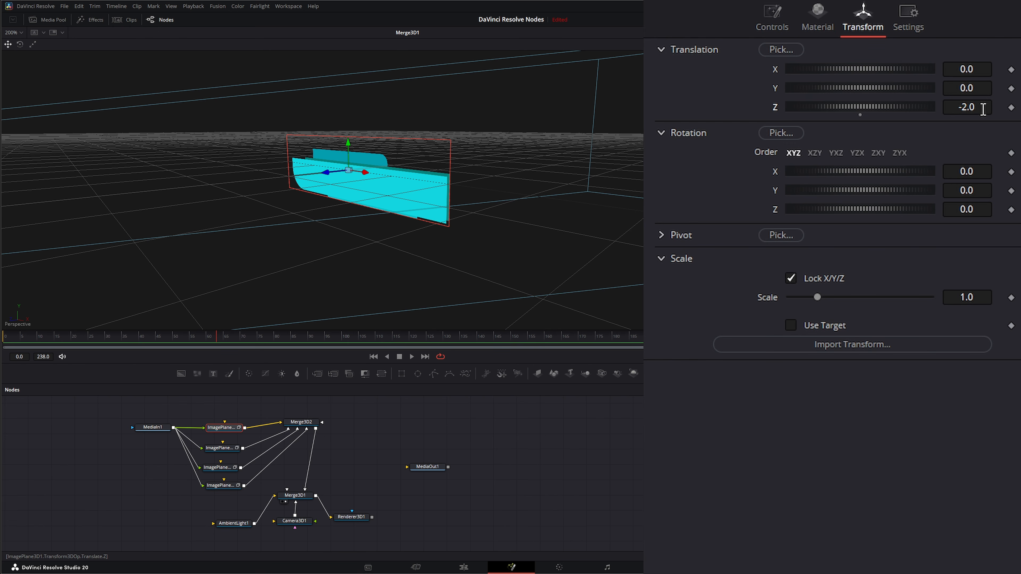
pyautogui.moveTo(982, 113); pyautogui.dragTo(976, 113)
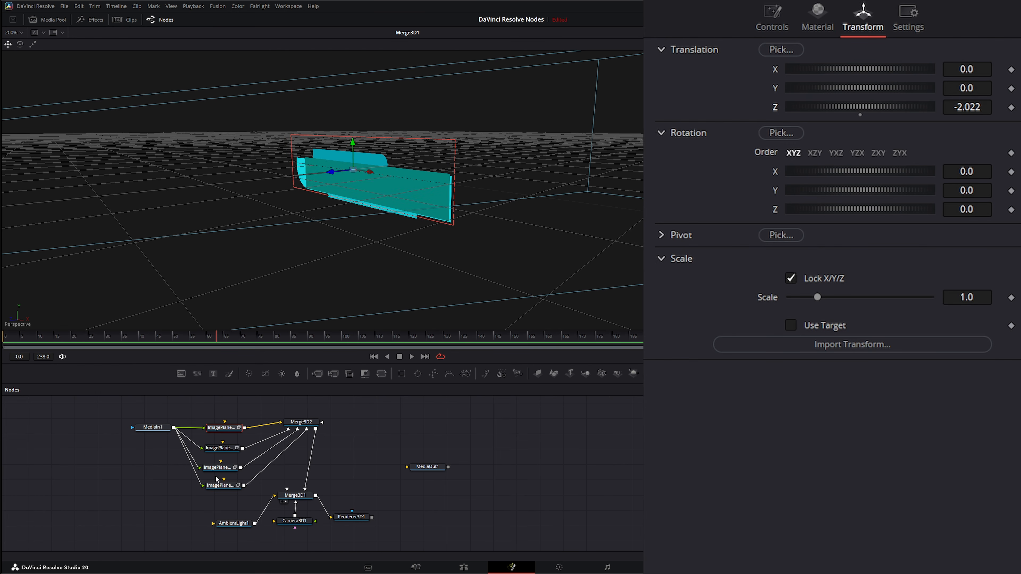
# - Shift the Text_BG3 image plane slightly along the Z axis so it separates from the neighbouring planes
pyautogui.click(224, 470)
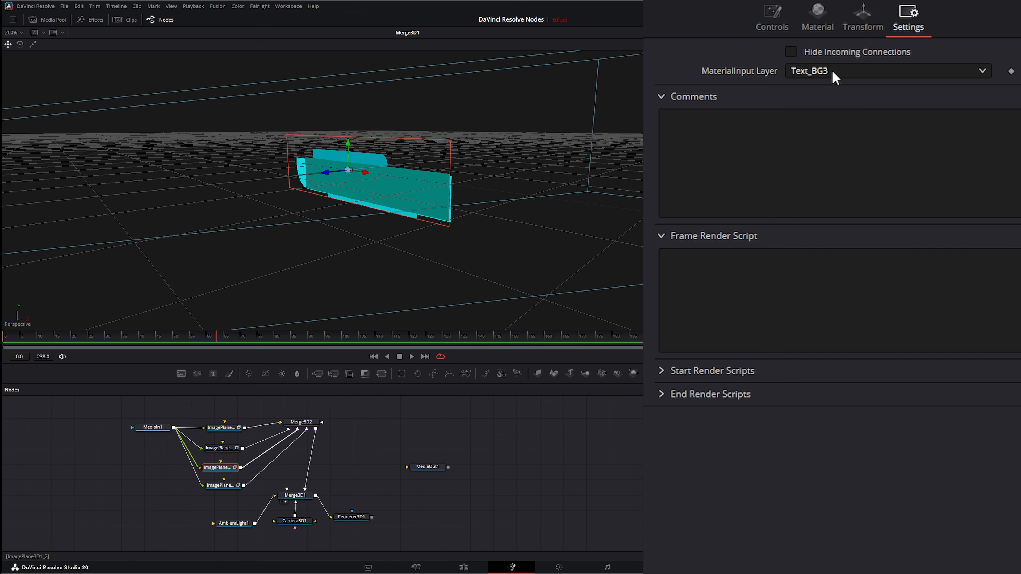
pyautogui.click(874, 22)
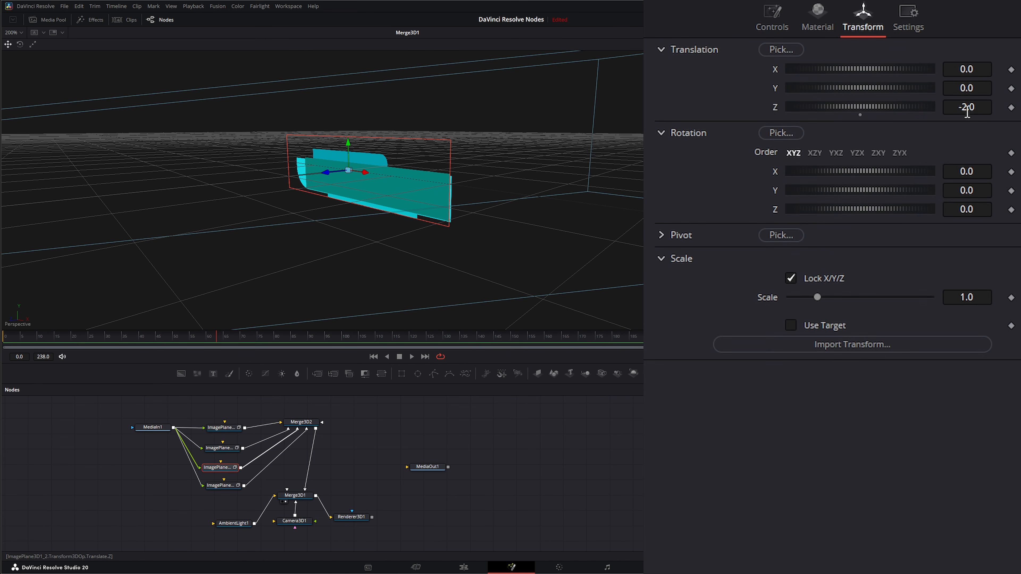
pyautogui.moveTo(967, 110); pyautogui.dragTo(966, 111)
# - Set the Text_BG4 image plane's Z translation to -1.964 and check the layer spacing in the 3D view
pyautogui.click(224, 486)
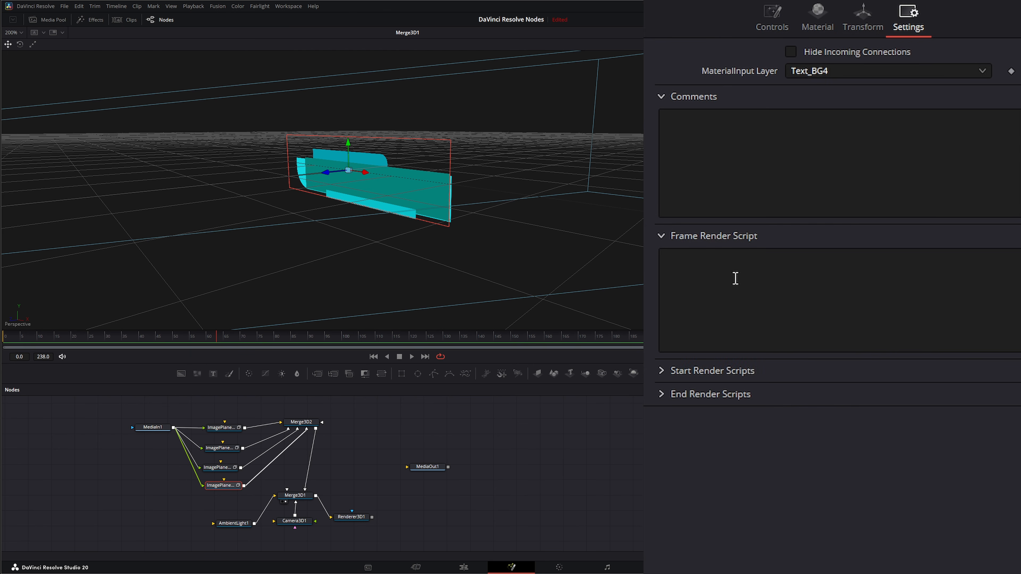
pyautogui.click(863, 23)
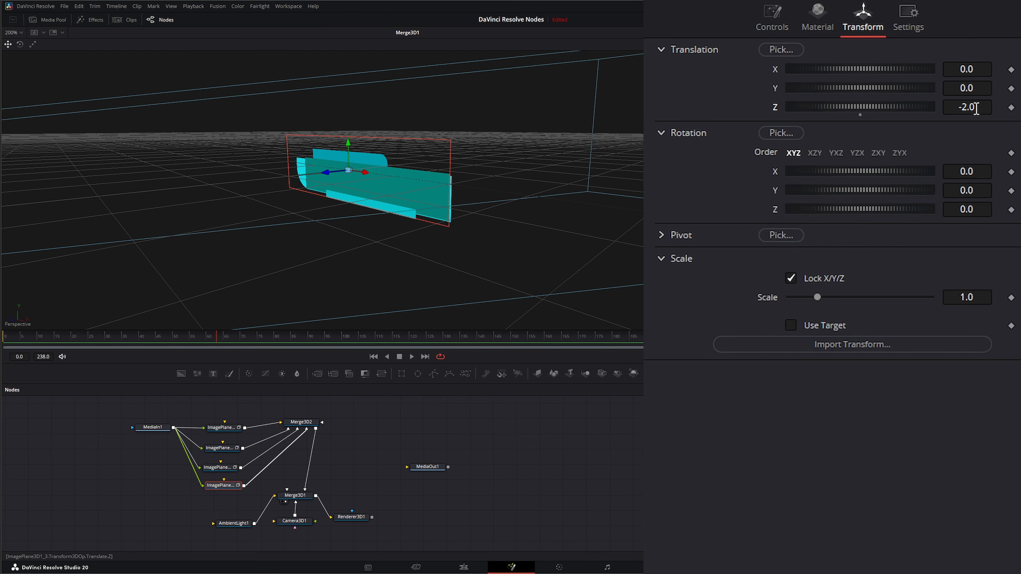
pyautogui.moveTo(976, 107); pyautogui.dragTo(978, 107)
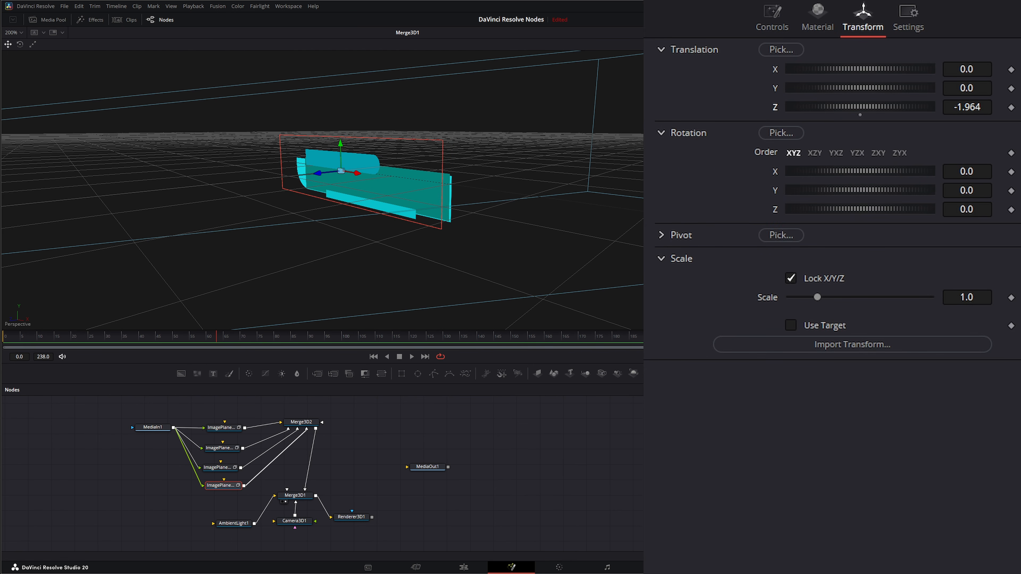
pyautogui.moveTo(419, 249); pyautogui.dragTo(398, 245)
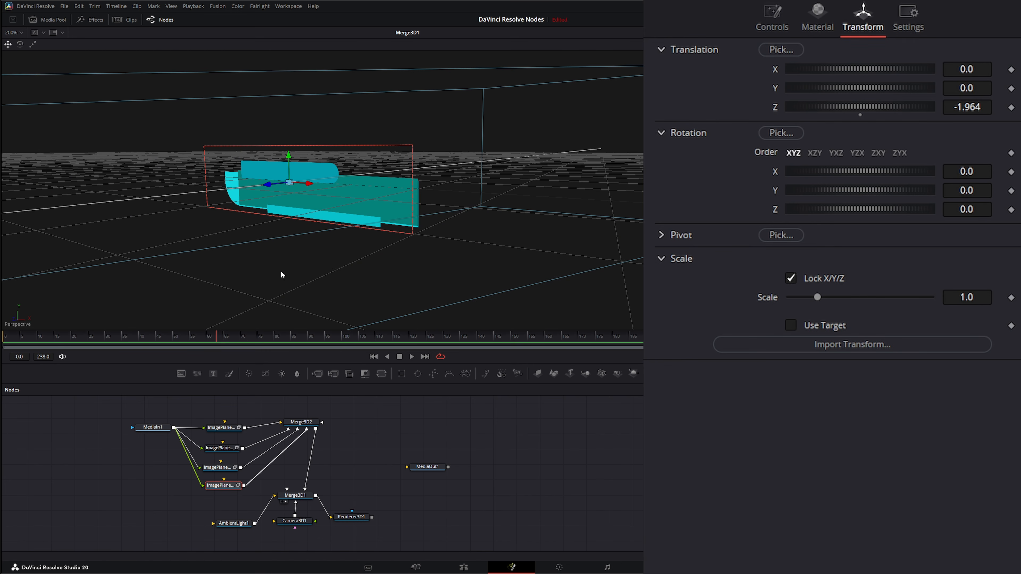
# - Clear the node graph by deleting MediaIn1, the image planes and all 3D nodes, leaving only MediaOut1
pyautogui.moveTo(157, 429); pyautogui.dragTo(151, 455)
pyautogui.moveTo(99, 415); pyautogui.dragTo(210, 477)
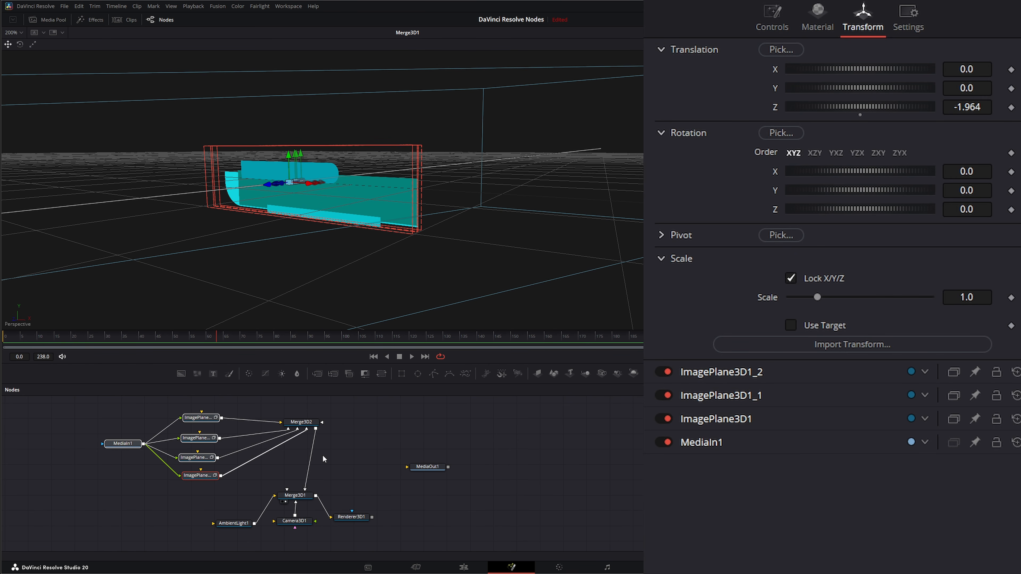
pyautogui.moveTo(353, 450); pyautogui.dragTo(381, 458)
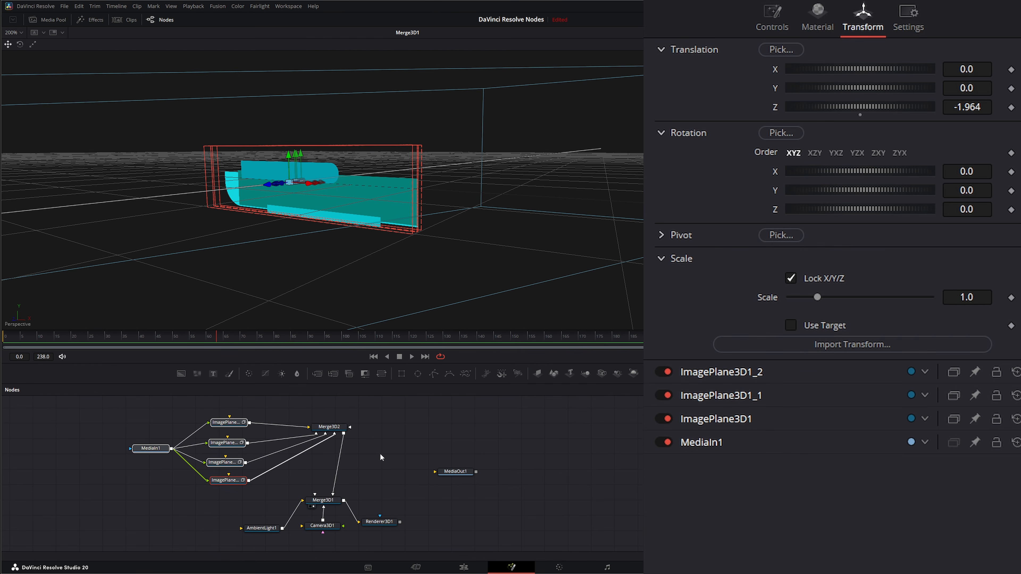
pyautogui.moveTo(85, 401); pyautogui.dragTo(409, 536)
pyautogui.press('Delete')
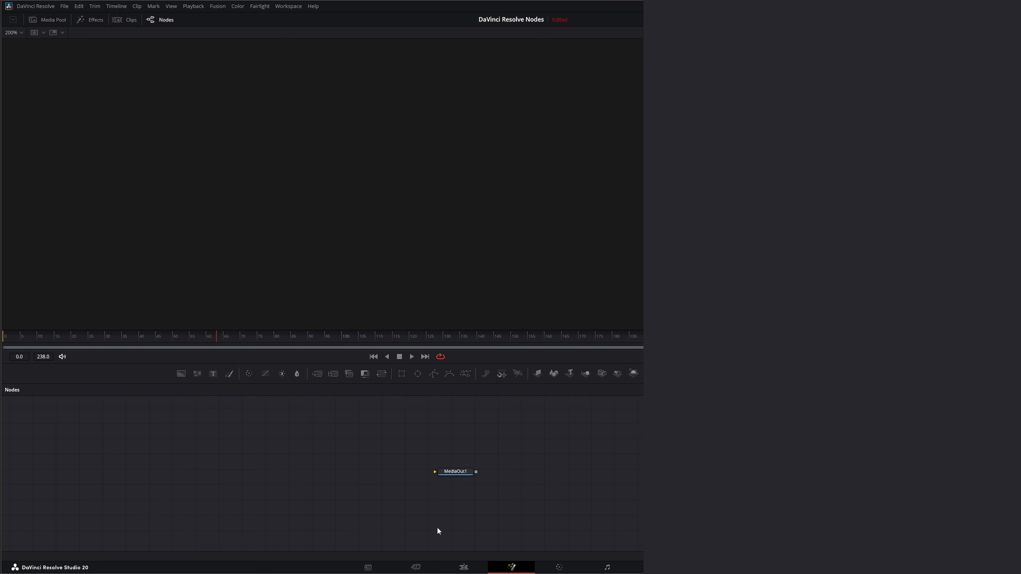
# - Add a Loader node with the EXR sequence starting at DR20_020001 and display it in the viewer
pyautogui.moveTo(403, 497); pyautogui.dragTo(362, 488)
pyautogui.hotkey('shift', 'space')
pyautogui.write('loa')
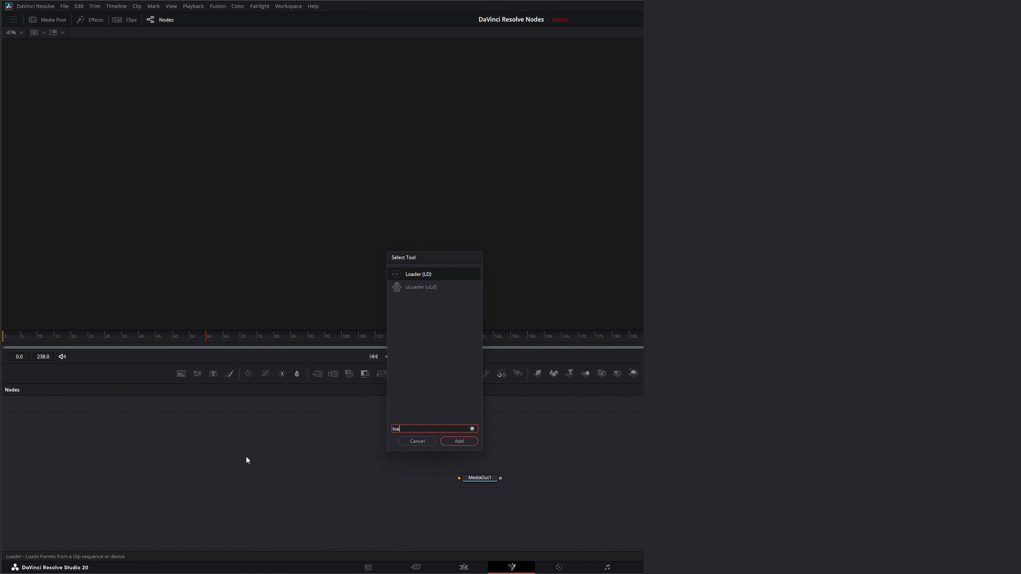
pyautogui.press('Return')
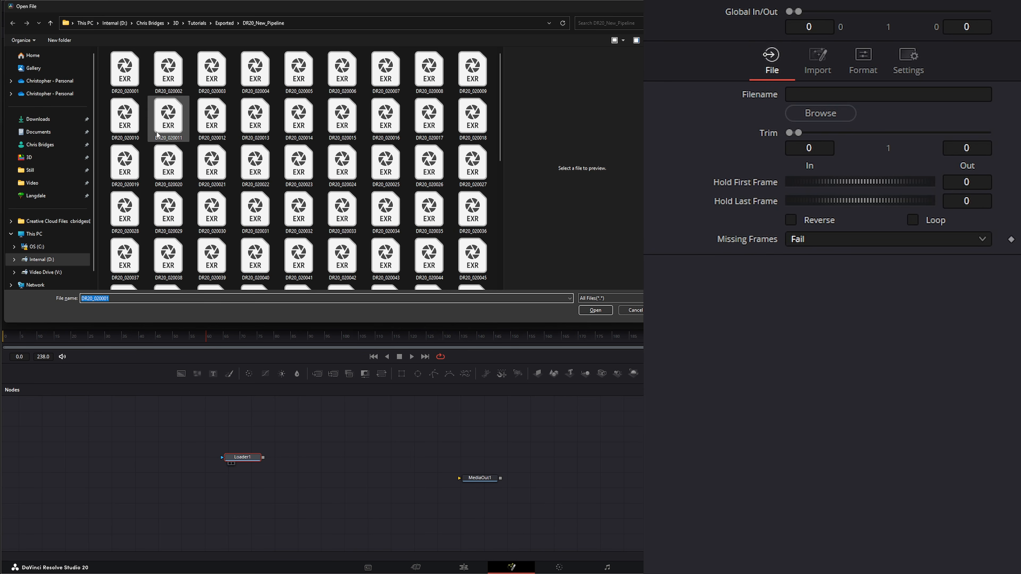
pyautogui.doubleClick(132, 75)
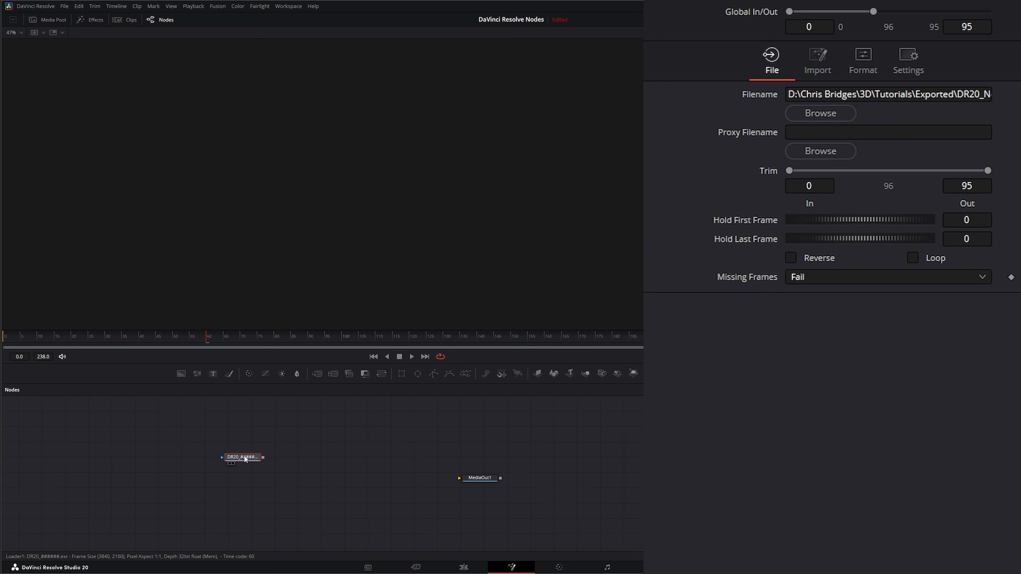
pyautogui.moveTo(243, 457); pyautogui.dragTo(261, 465)
pyautogui.press('1')
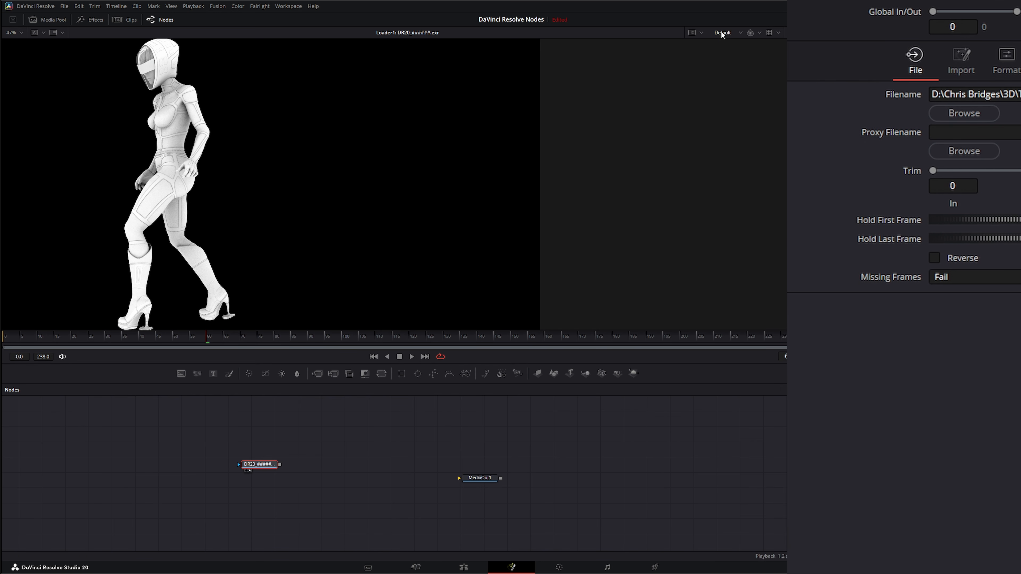
# - Preview the EXR's Scene.Combined, Scene.CryptoObject00 and [Main] layers in the viewer
pyautogui.click(730, 32)
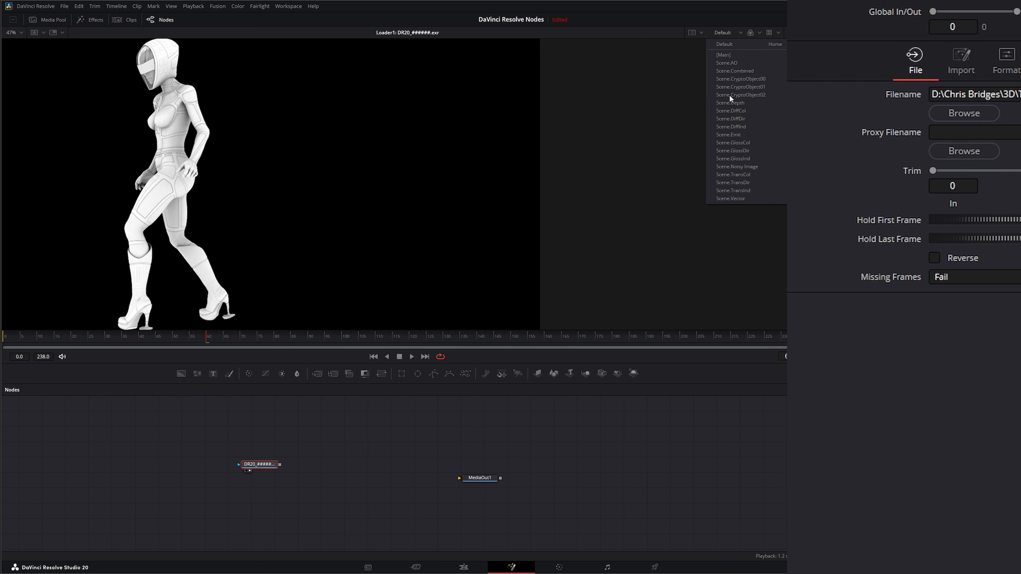
pyautogui.click(745, 70)
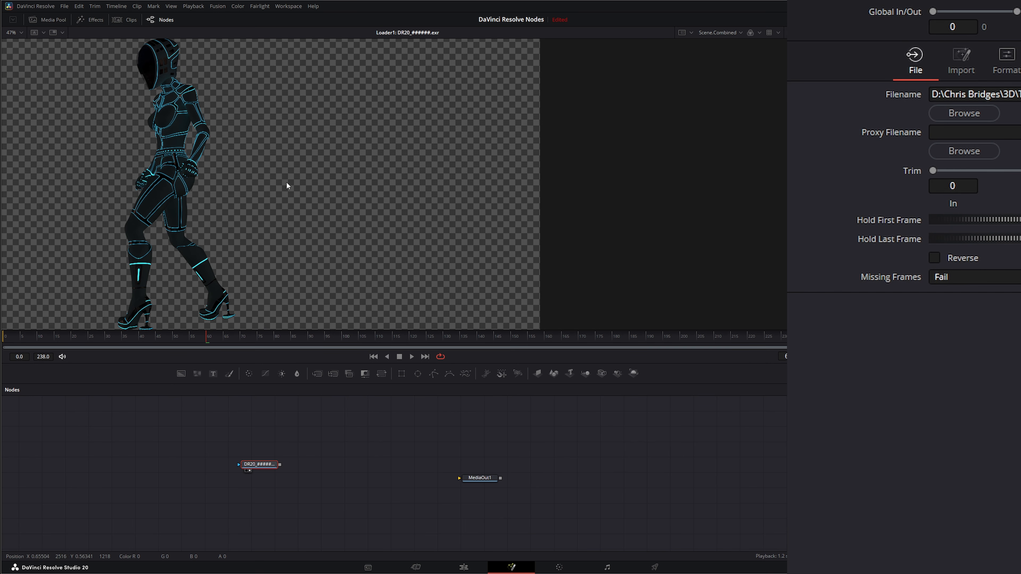
pyautogui.click(737, 32)
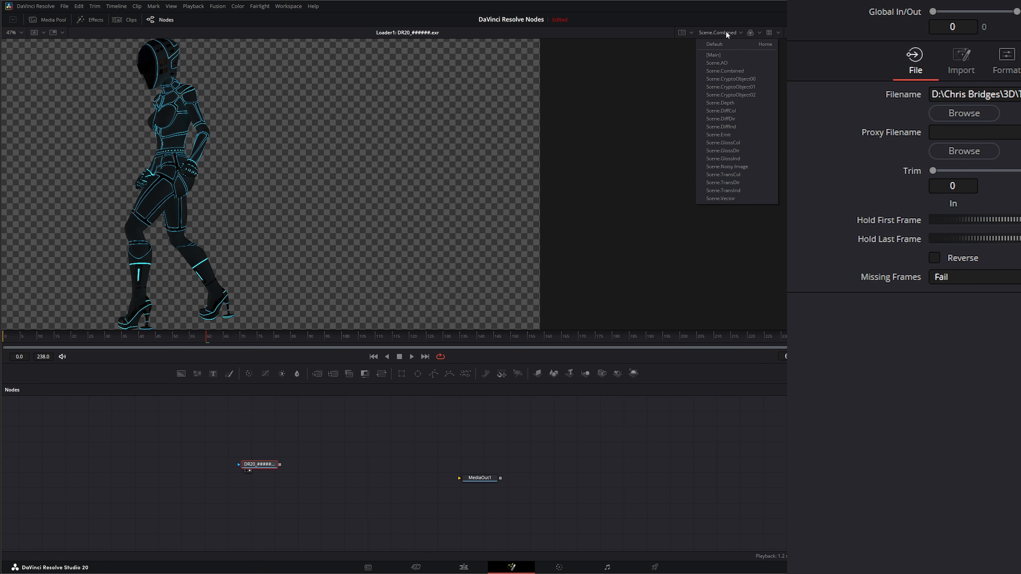
pyautogui.click(748, 79)
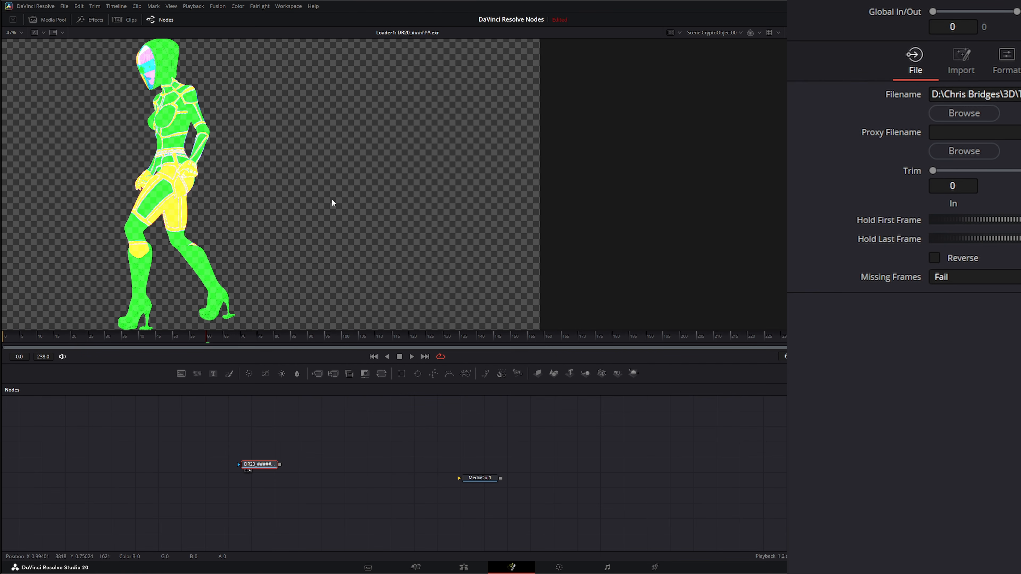
pyautogui.click(714, 32)
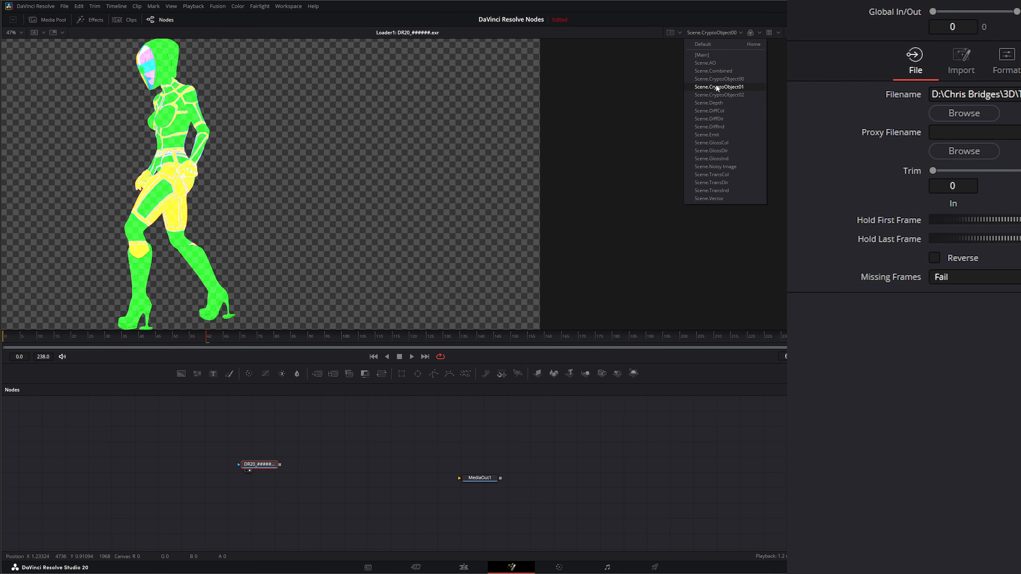
pyautogui.click(710, 54)
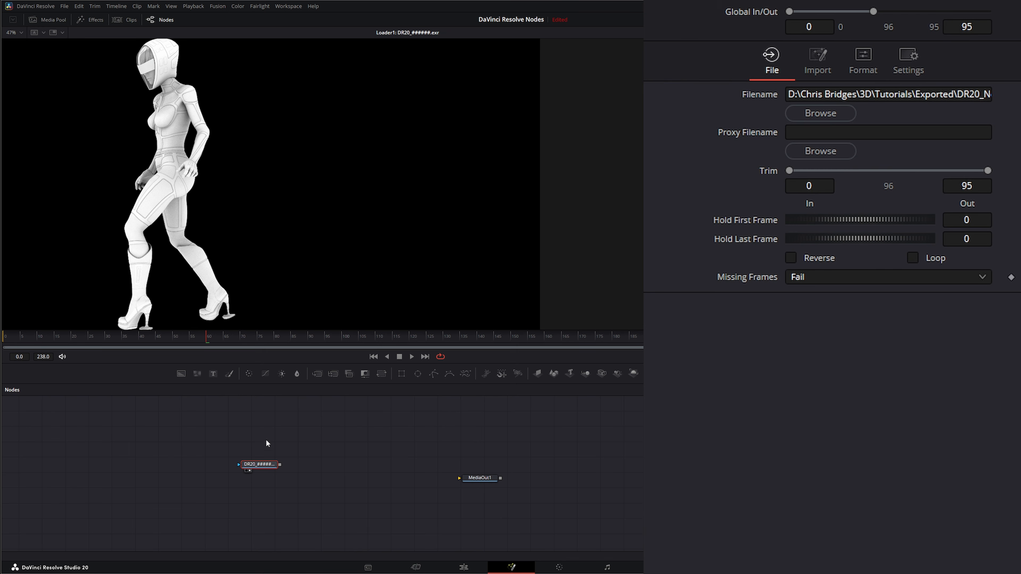
# - Add a MultiMerge node below the EXR loader, with the loader feeding both its background and its foreground layer
pyautogui.moveTo(260, 464); pyautogui.dragTo(244, 455)
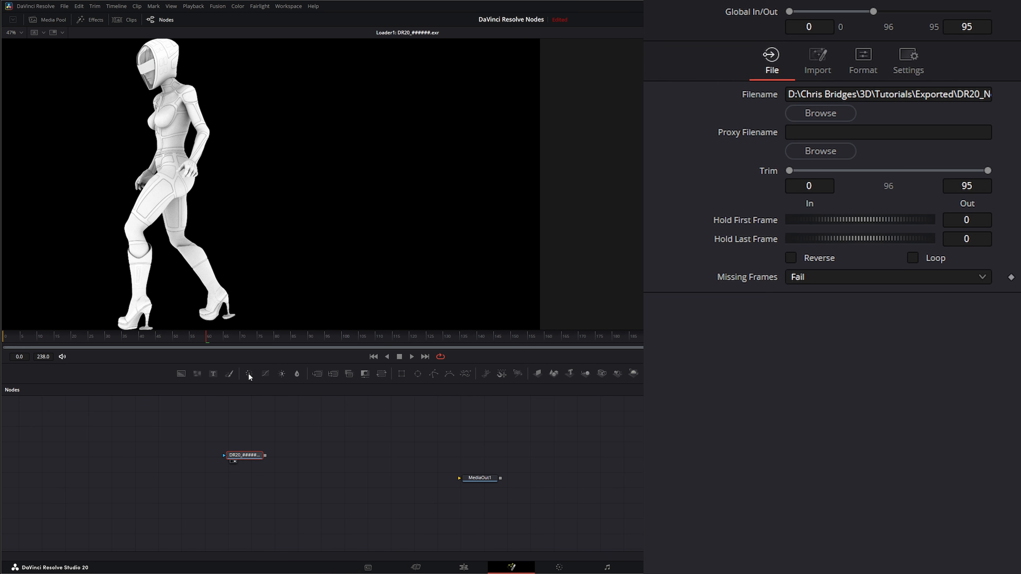
pyautogui.click(333, 373)
pyautogui.moveTo(296, 455); pyautogui.dragTo(236, 497)
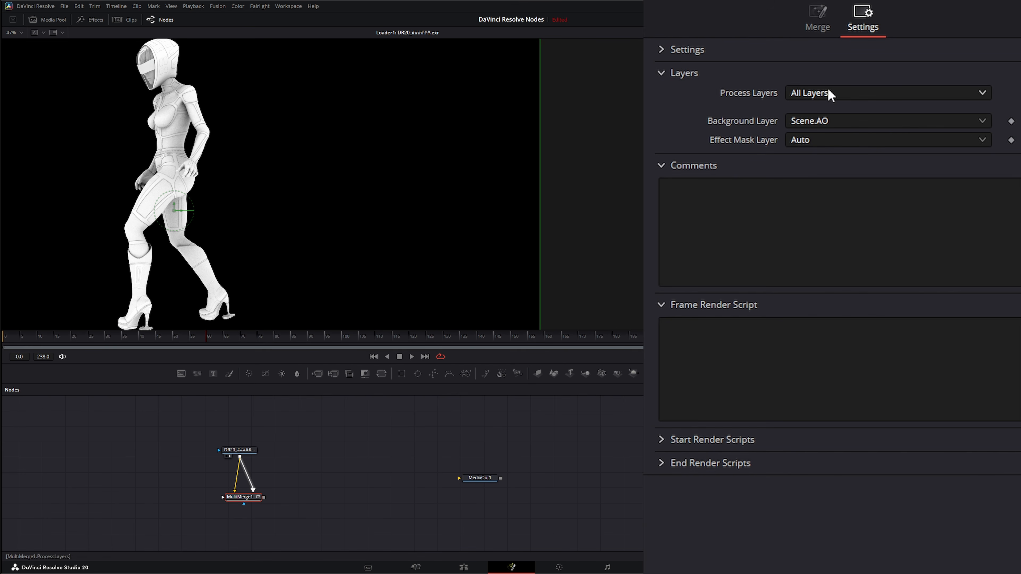
# - Set the MultiMerge's first foreground layer to Scene.Emit and display the MultiMerge in the viewer
pyautogui.click(822, 18)
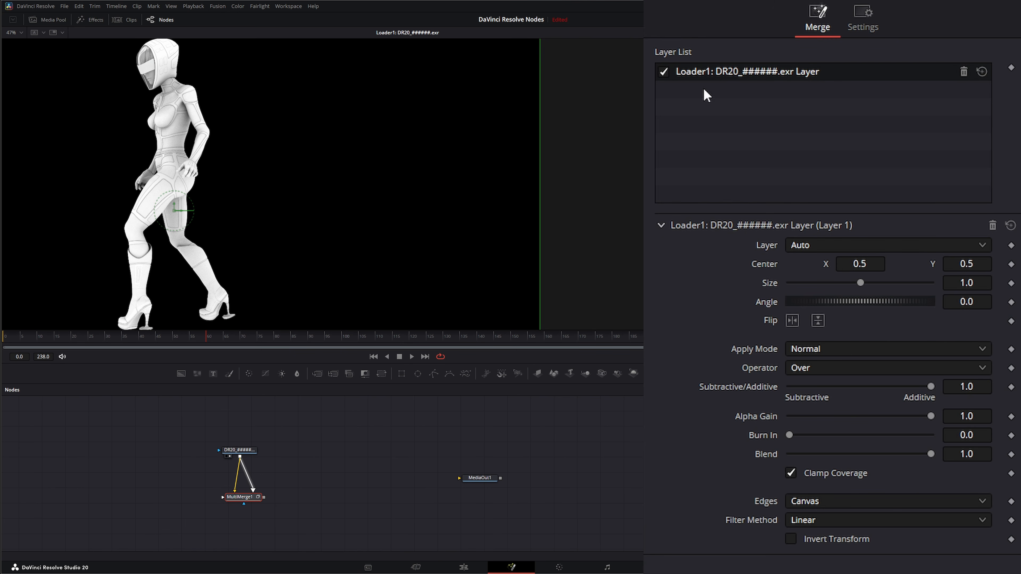
pyautogui.click(814, 250)
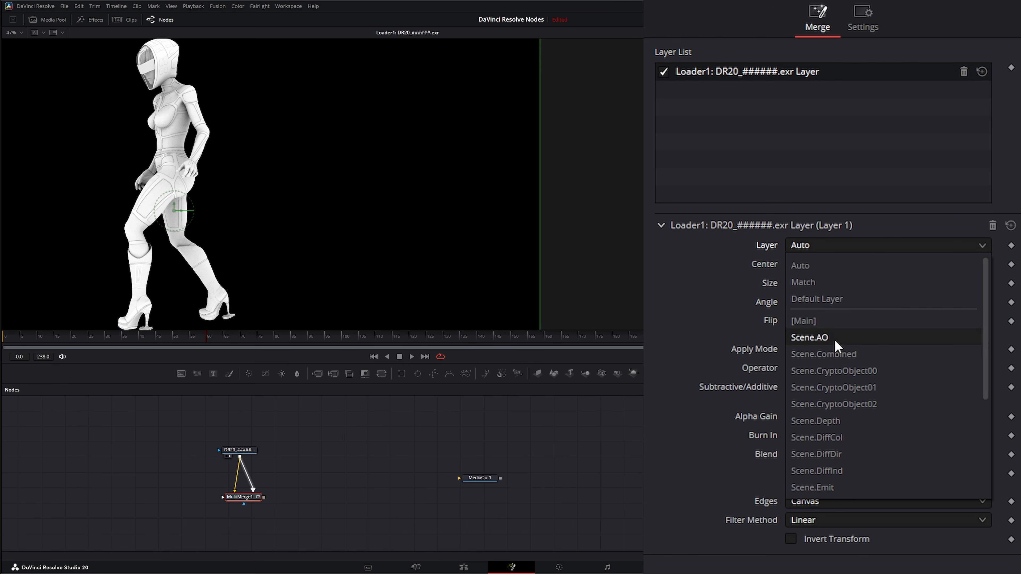
pyautogui.scroll(-3, 856, 421)
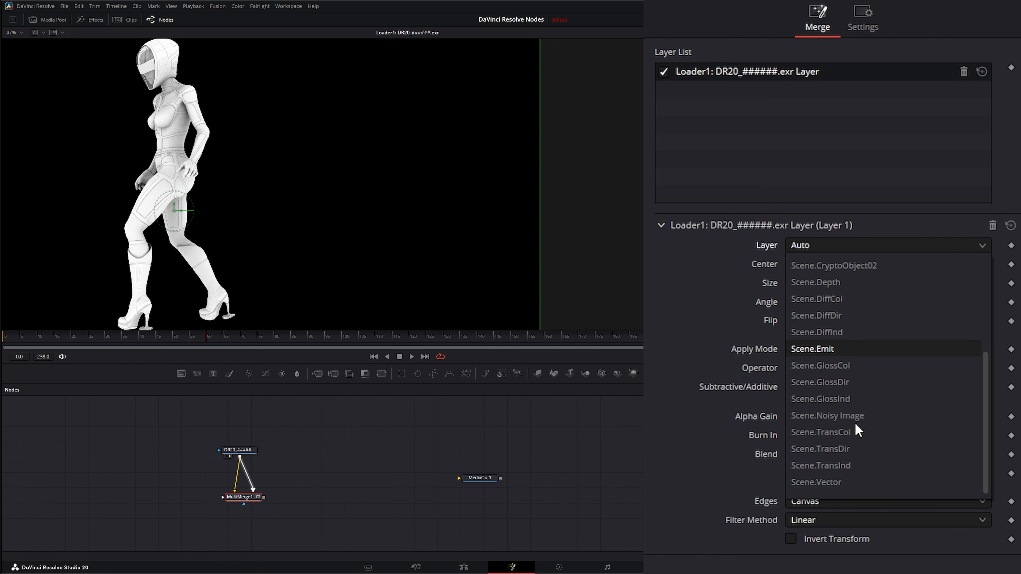
pyautogui.click(831, 345)
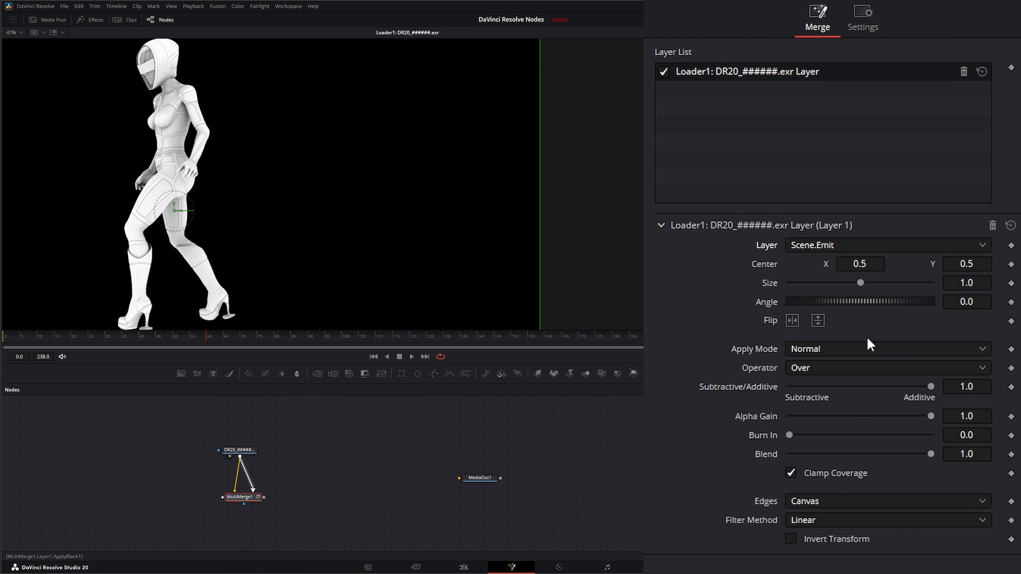
pyautogui.press('1')
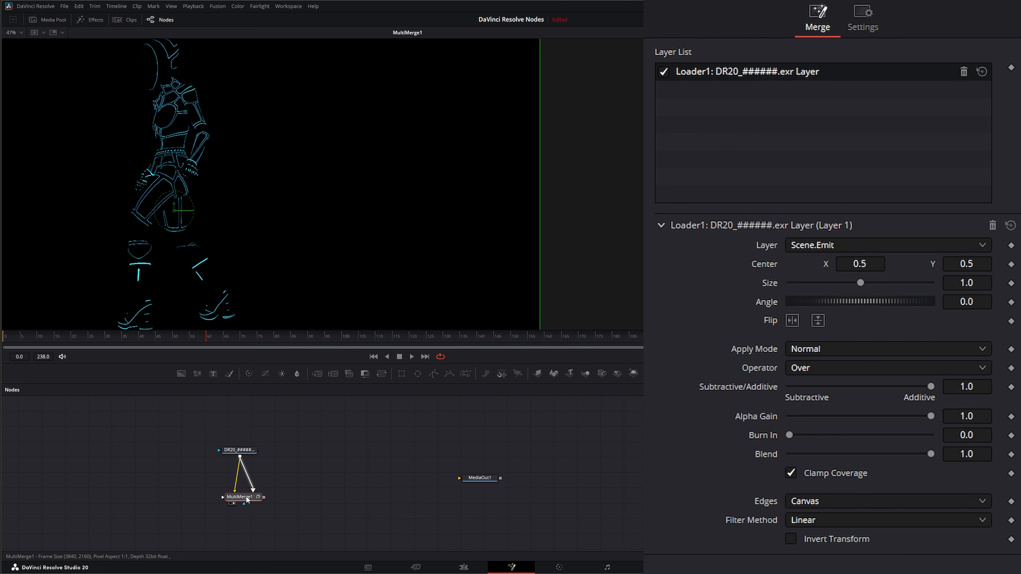
pyautogui.moveTo(247, 498); pyautogui.dragTo(244, 497)
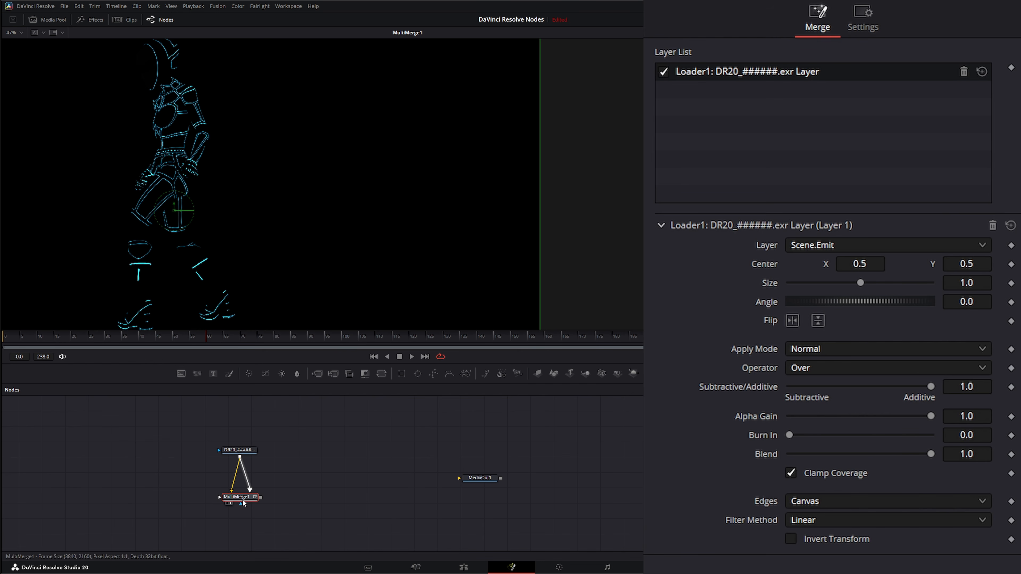
# - Connect the EXR loader to the MultiMerge's effect mask input and set the Effect Mask Layer to Scene.Combined
pyautogui.moveTo(241, 457); pyautogui.dragTo(280, 450)
pyautogui.moveTo(264, 485); pyautogui.dragTo(241, 498)
pyautogui.click(873, 21)
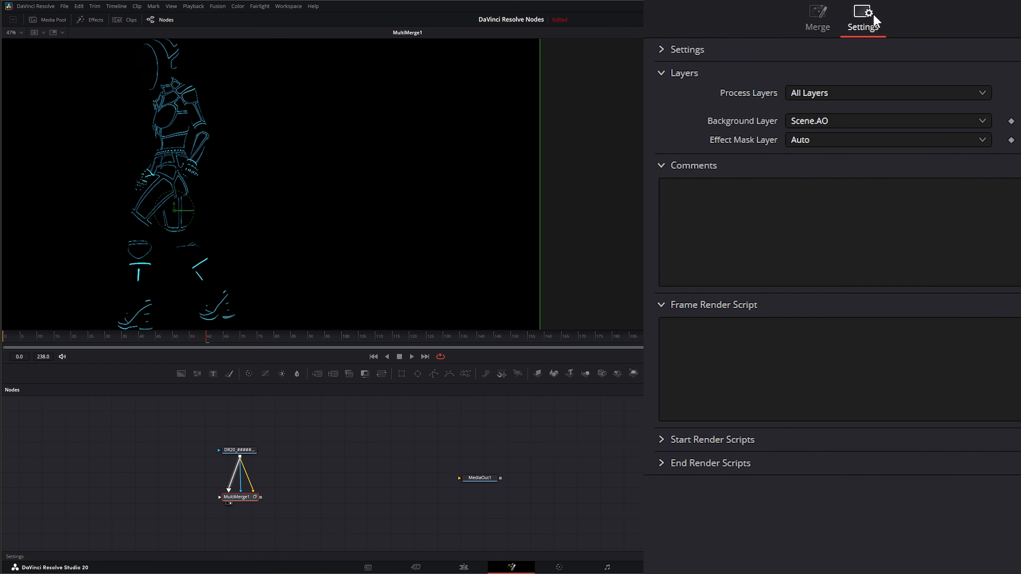
pyautogui.click(781, 141)
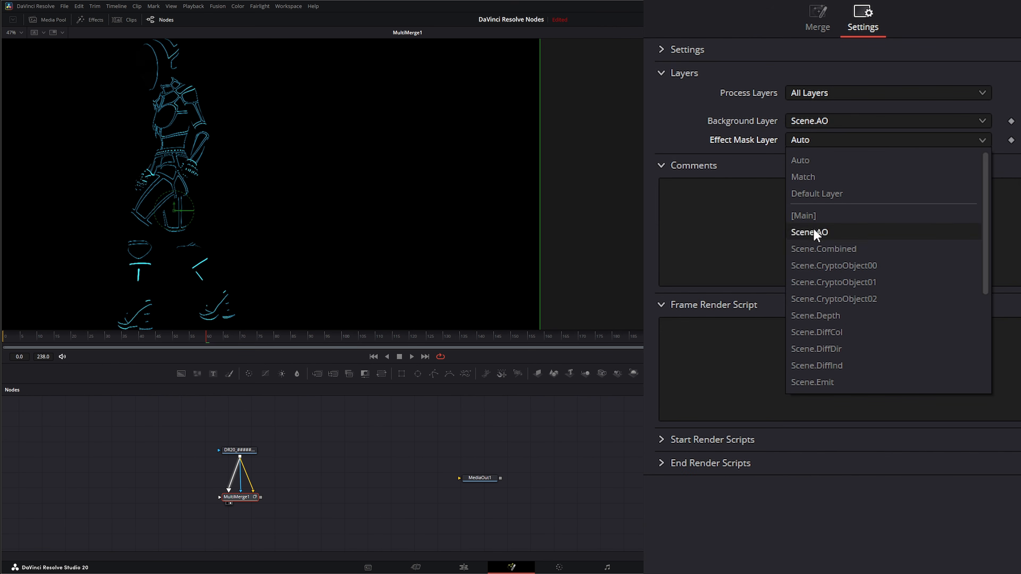
pyautogui.click(847, 249)
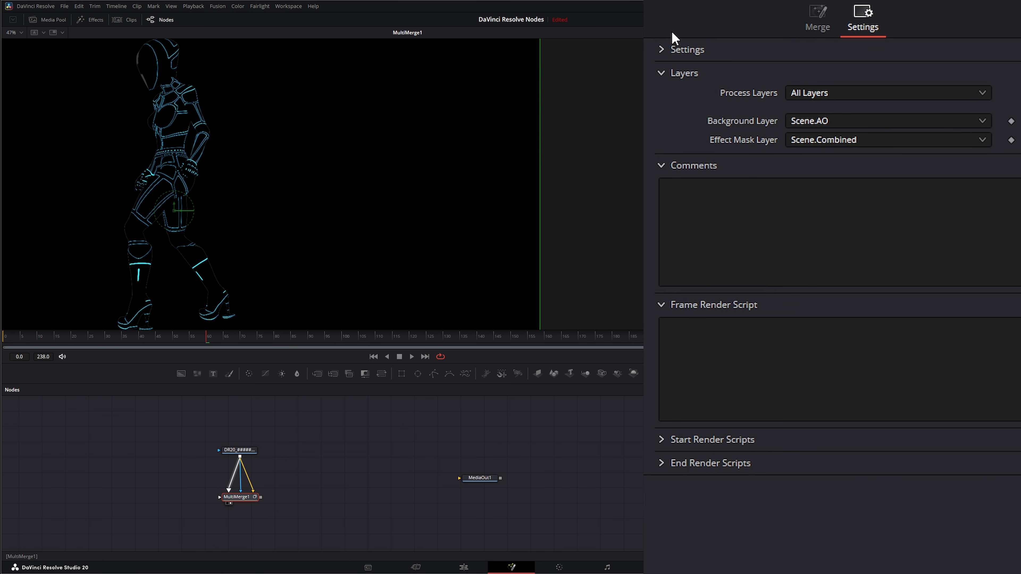
# - Enable Multiply by Mask in the MultiMerge's common settings
pyautogui.click(660, 51)
pyautogui.click(802, 135)
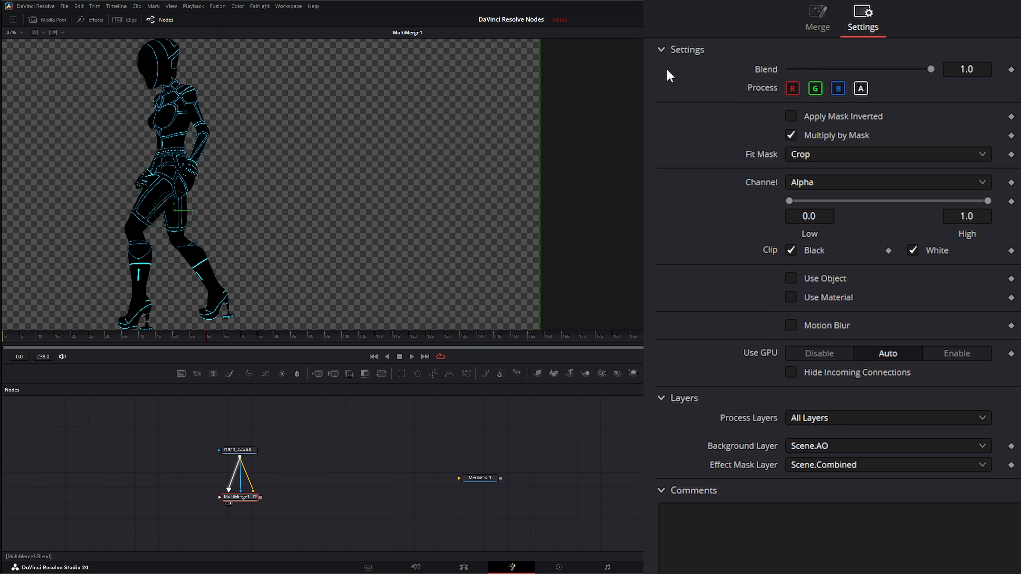
pyautogui.click(663, 50)
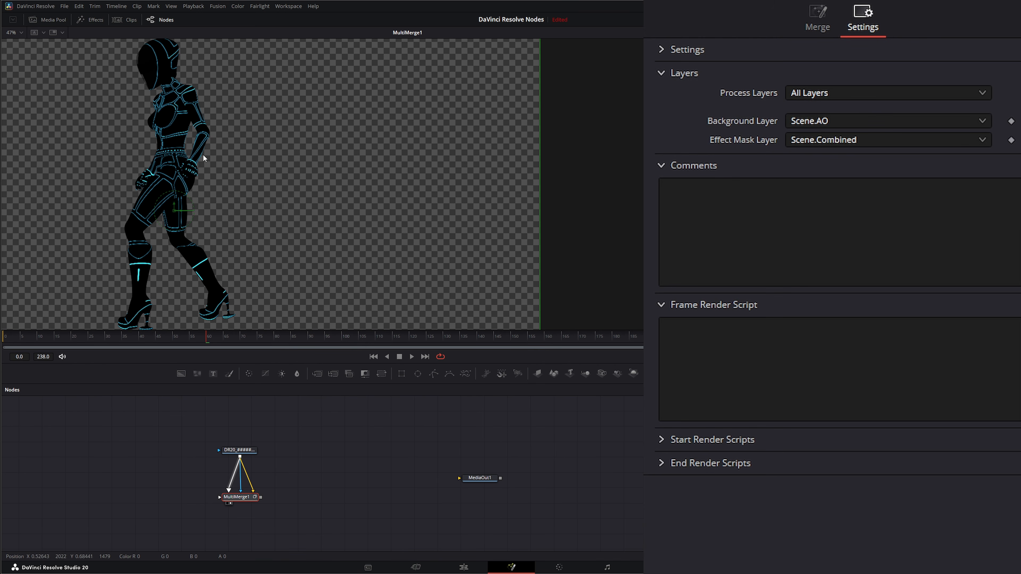
# - Move the EXR loader up from the MultiMerge and add a ColorCorrector node beside it
pyautogui.moveTo(243, 452); pyautogui.dragTo(243, 443)
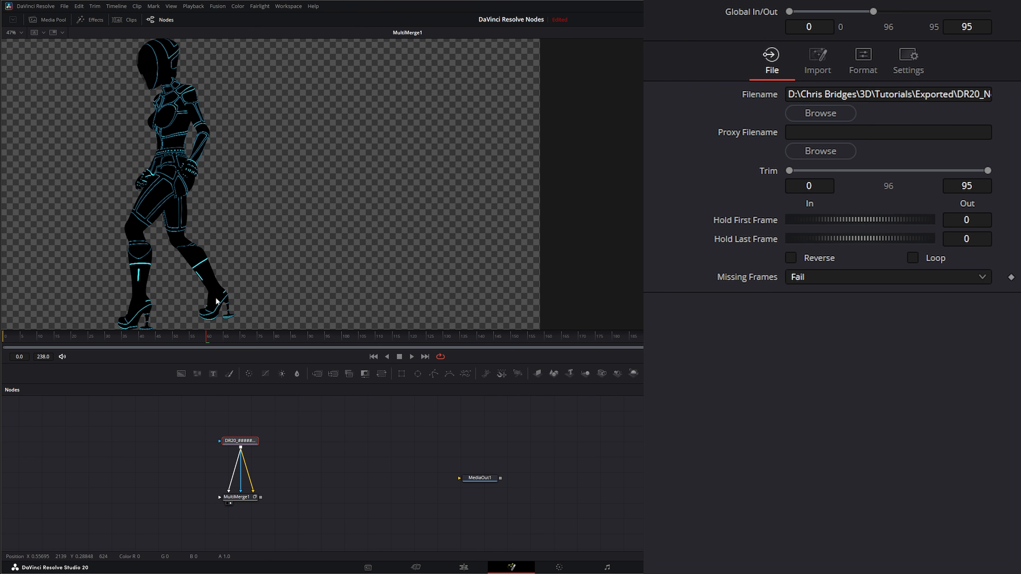
pyautogui.moveTo(243, 447)
pyautogui.mouseDown()
pyautogui.moveTo(228, 445)
pyautogui.moveTo(239, 443)
pyautogui.mouseUp()
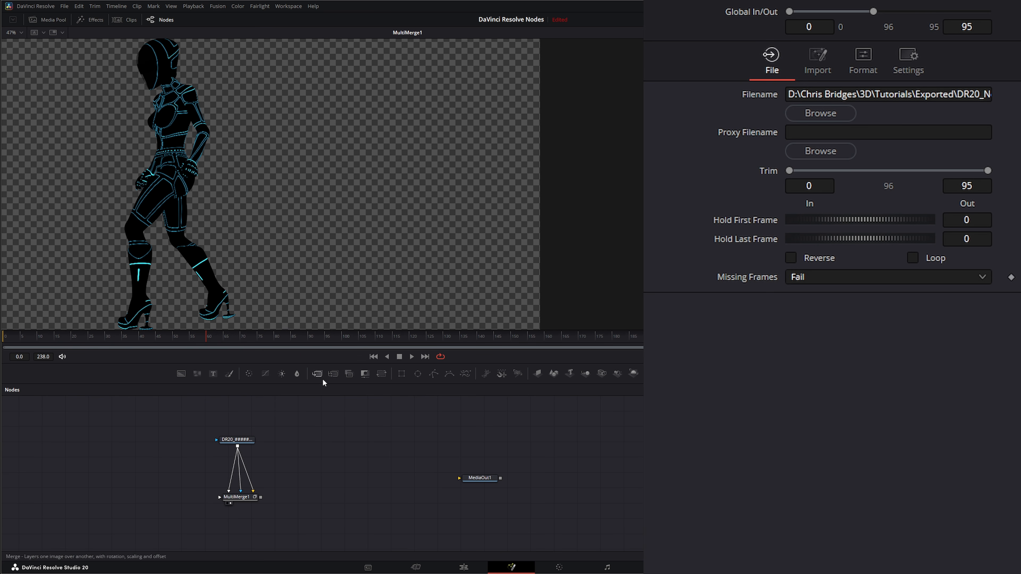
pyautogui.moveTo(331, 447); pyautogui.dragTo(332, 448)
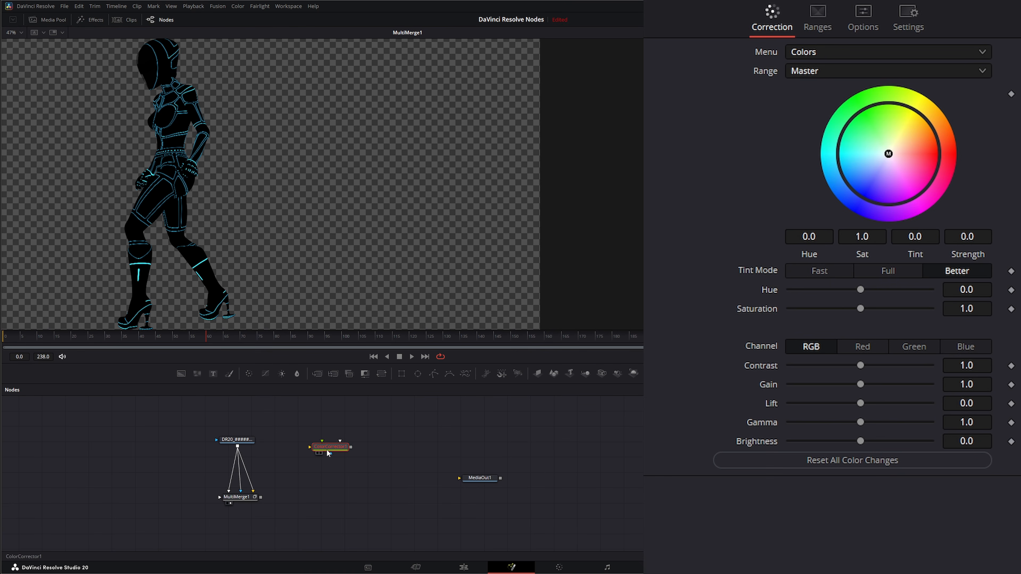
# - Feed the EXR loader into the ColorCorrector, display it, and have it process All Layers with Scene.Emit as Input Layer
pyautogui.moveTo(237, 447); pyautogui.dragTo(327, 448)
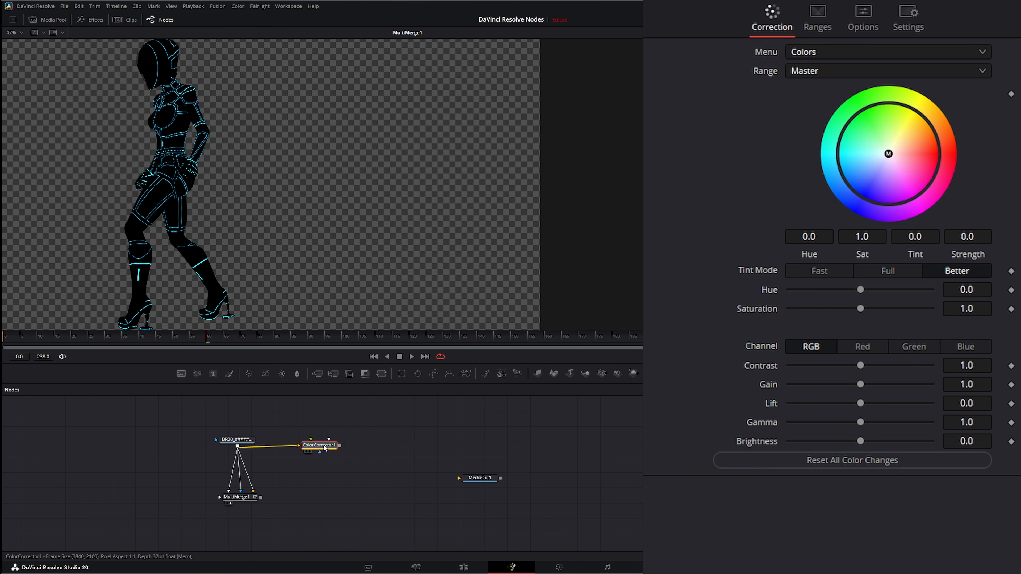
pyautogui.press('1')
pyautogui.click(909, 17)
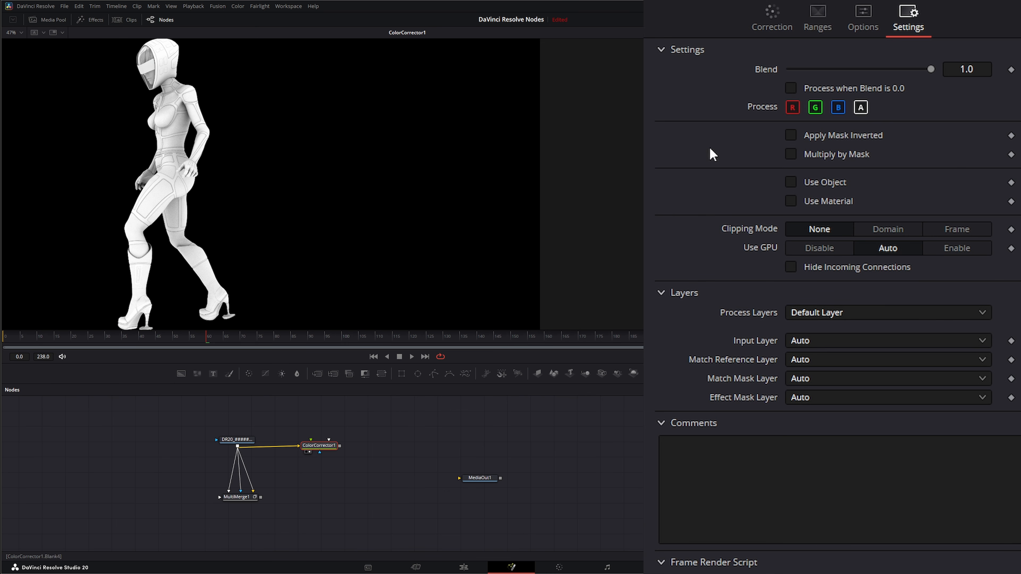
pyautogui.click(817, 312)
pyautogui.click(819, 347)
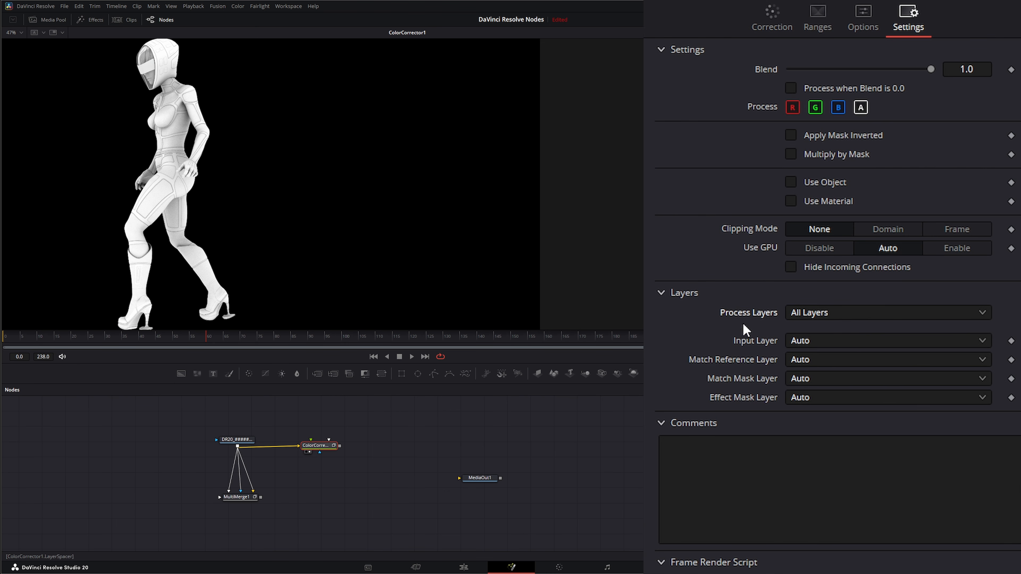
pyautogui.click(822, 345)
pyautogui.click(804, 536)
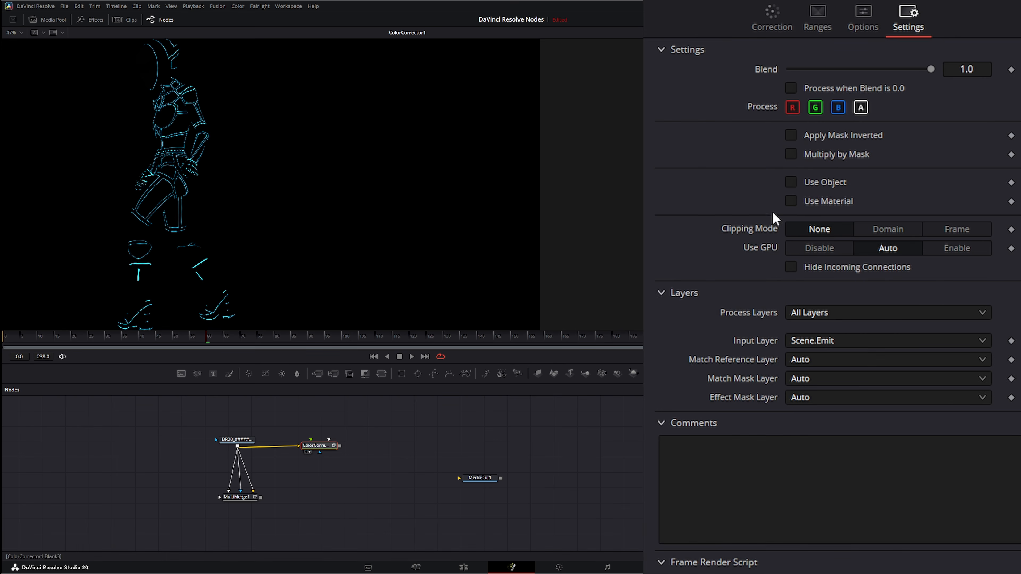
# - Tint the ColorCorrector's master range toward purple at a strength of about 0.49 and connect the node to the MultiMerge as another foreground
pyautogui.click(772, 18)
pyautogui.moveTo(887, 158); pyautogui.dragTo(906, 183)
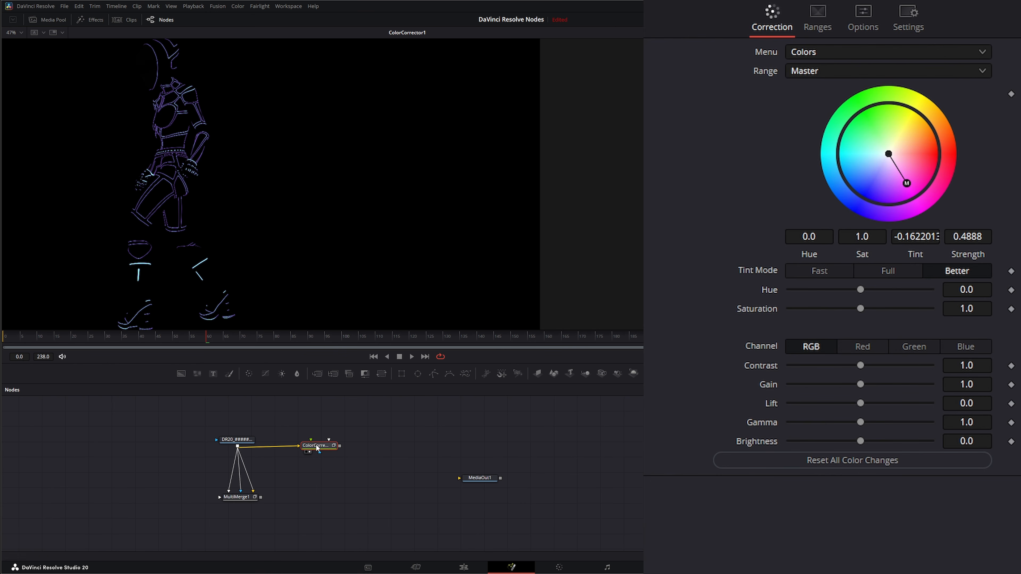
pyautogui.moveTo(340, 446); pyautogui.dragTo(247, 500)
pyautogui.click(240, 497)
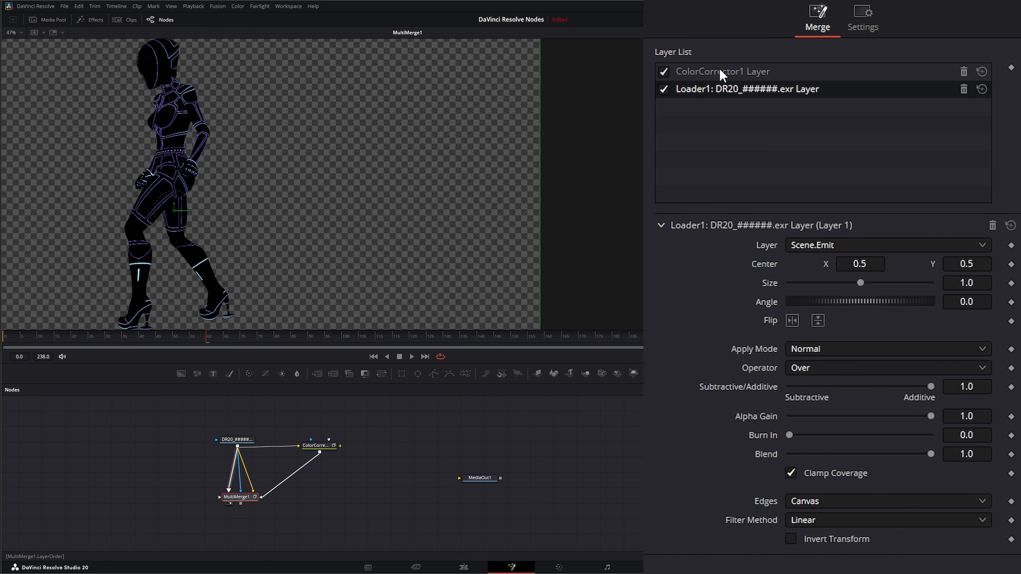
# - Try the Multiply apply mode on the MultiMerge's ColorCorrector1 layer and restore Normal
pyautogui.click(738, 73)
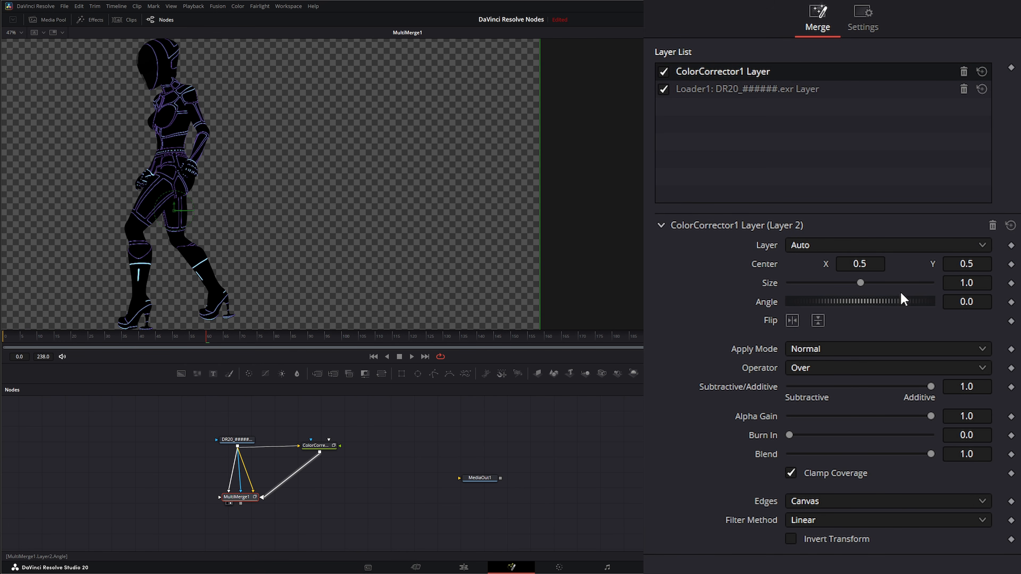
pyautogui.scroll(-3, 814, 355)
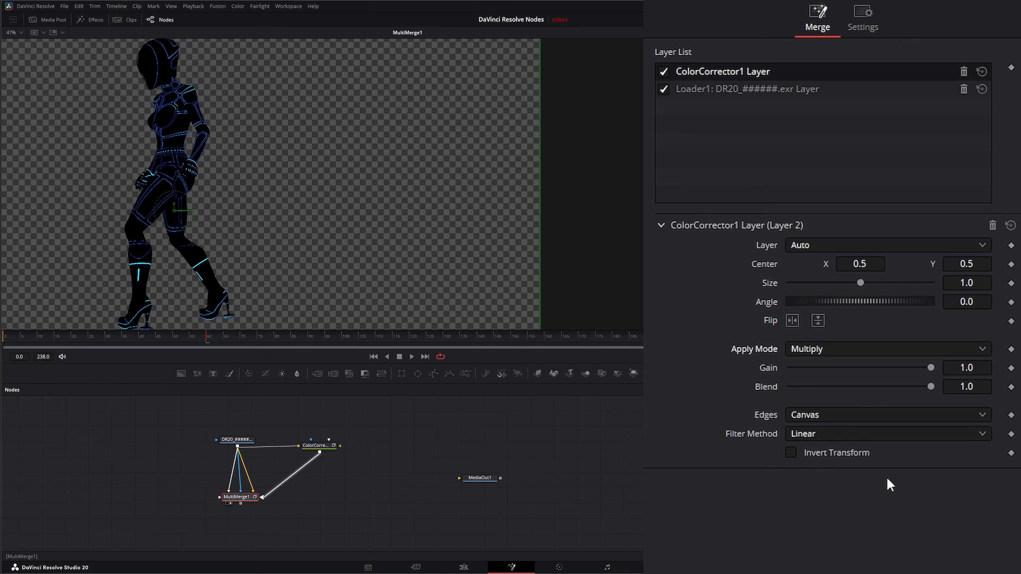
pyautogui.click(813, 244)
pyautogui.press('Escape')
pyautogui.click(802, 351)
pyautogui.click(850, 368)
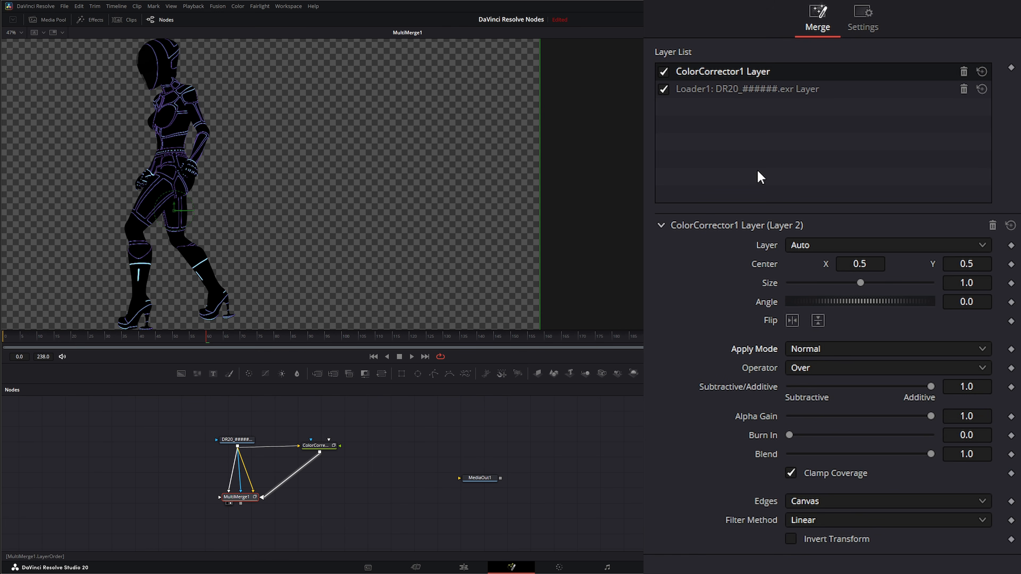
# - Delete the Loader1 layer from the MultiMerge's layer list
pyautogui.click(732, 91)
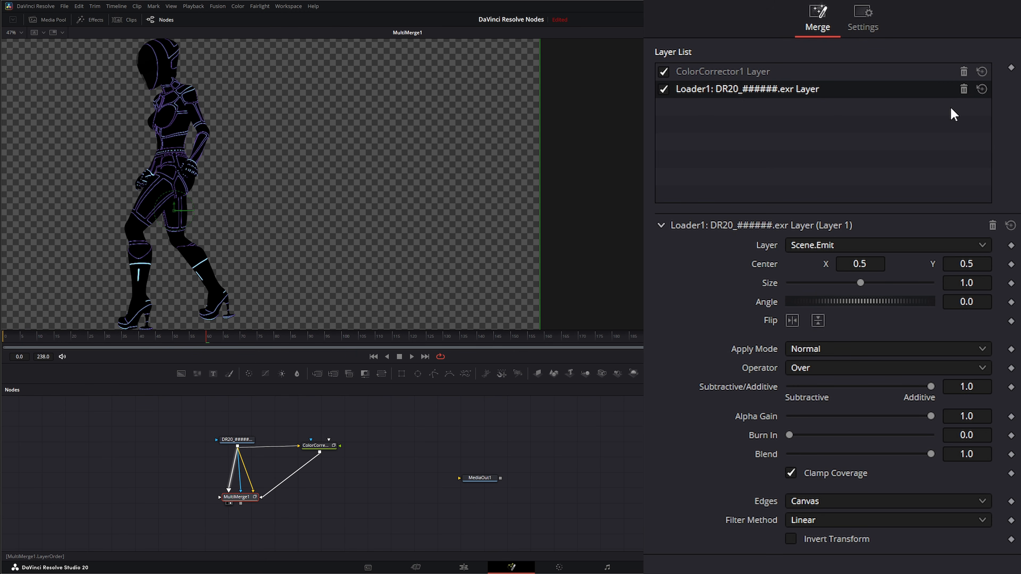
pyautogui.click(963, 90)
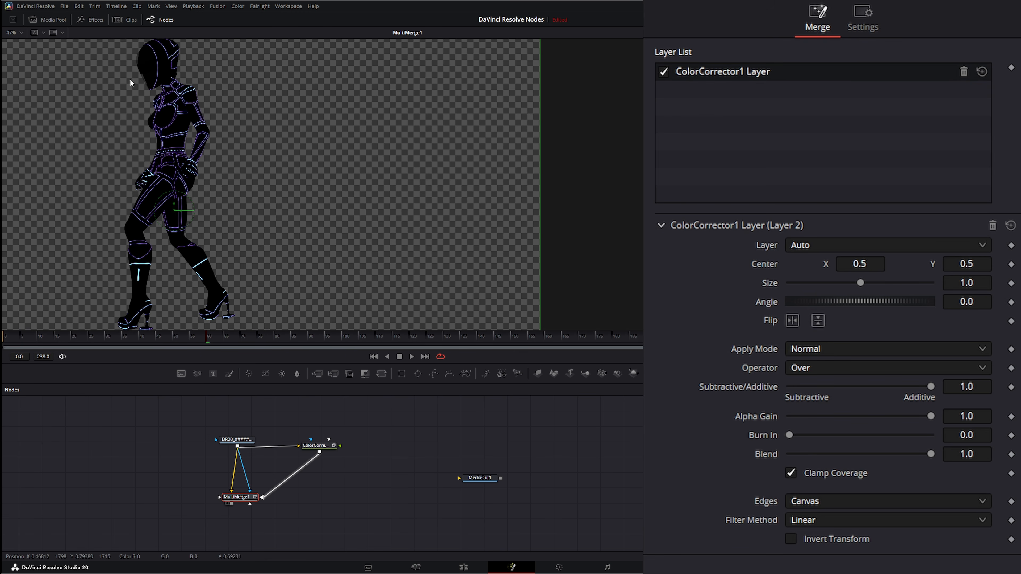
pyautogui.moveTo(243, 496); pyautogui.dragTo(240, 497)
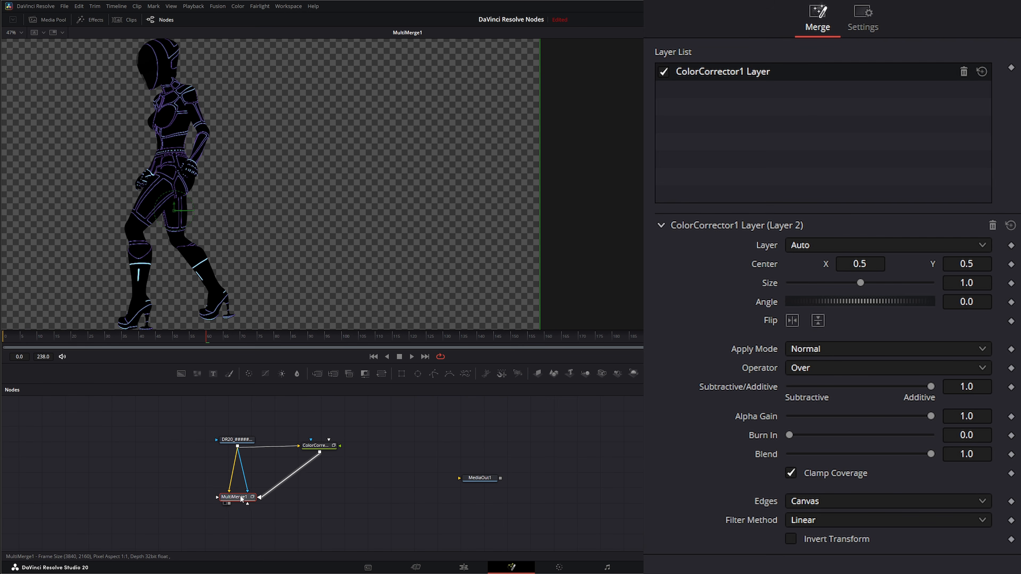
# - Add a Bitmap mask node above the ColorCorrector, feed it from the EXR loader and display it in the viewer
pyautogui.moveTo(323, 443); pyautogui.dragTo(311, 448)
pyautogui.click(392, 417)
pyautogui.hotkey('shift', 'space')
pyautogui.write('bi')
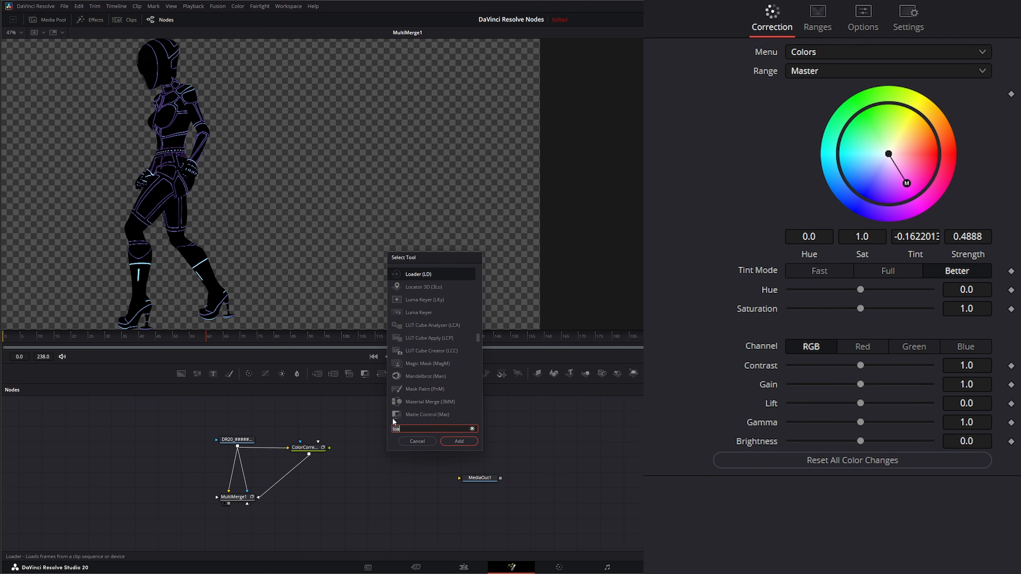
pyautogui.write('t')
pyautogui.press('Return')
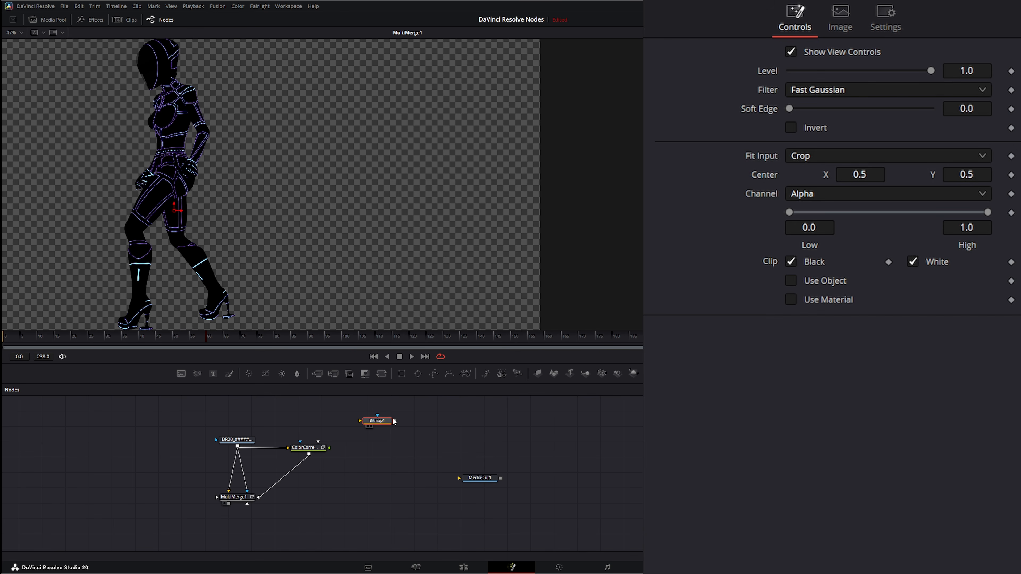
pyautogui.moveTo(383, 424); pyautogui.dragTo(316, 418)
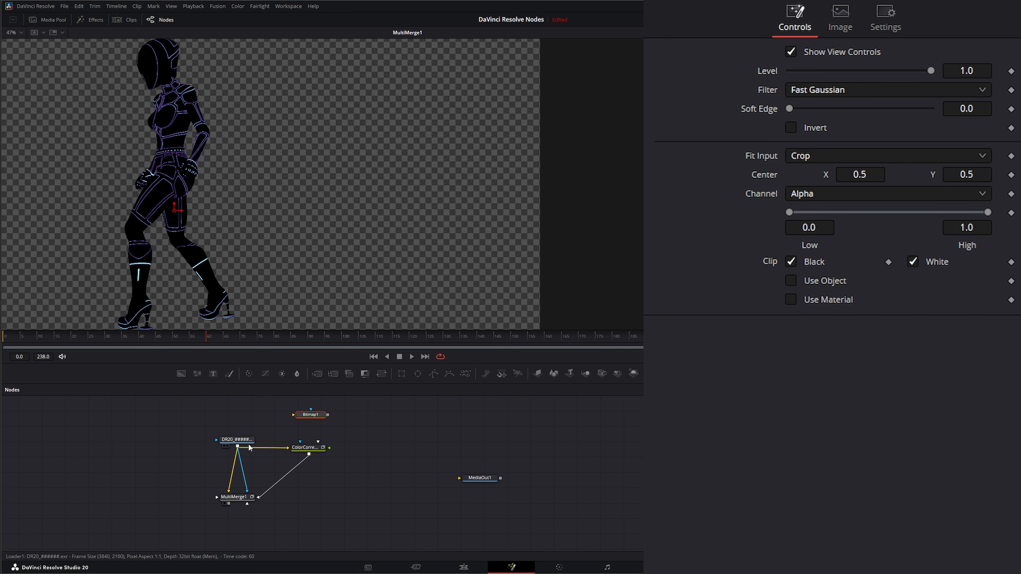
pyautogui.moveTo(238, 446); pyautogui.dragTo(316, 418)
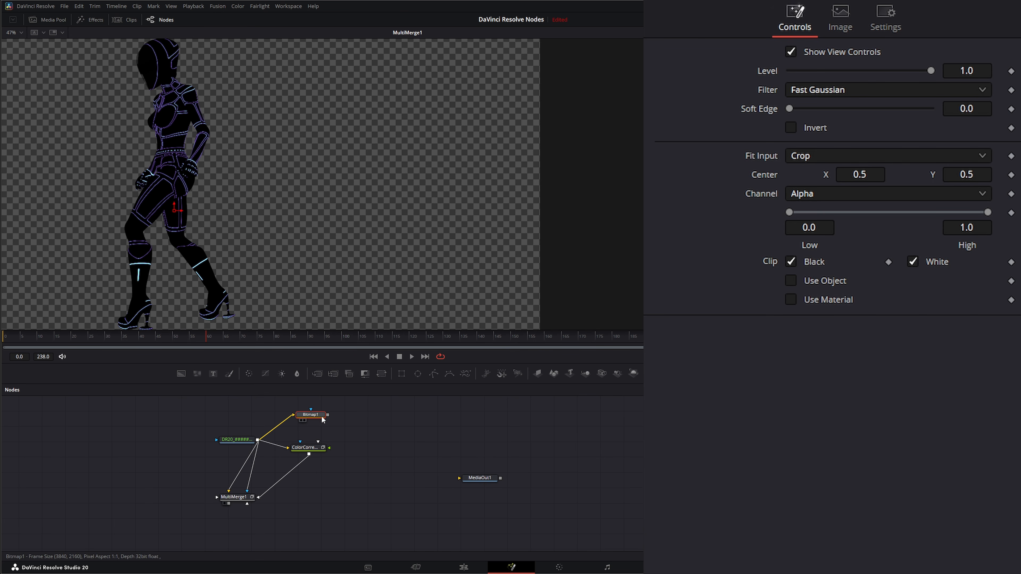
pyautogui.press('1')
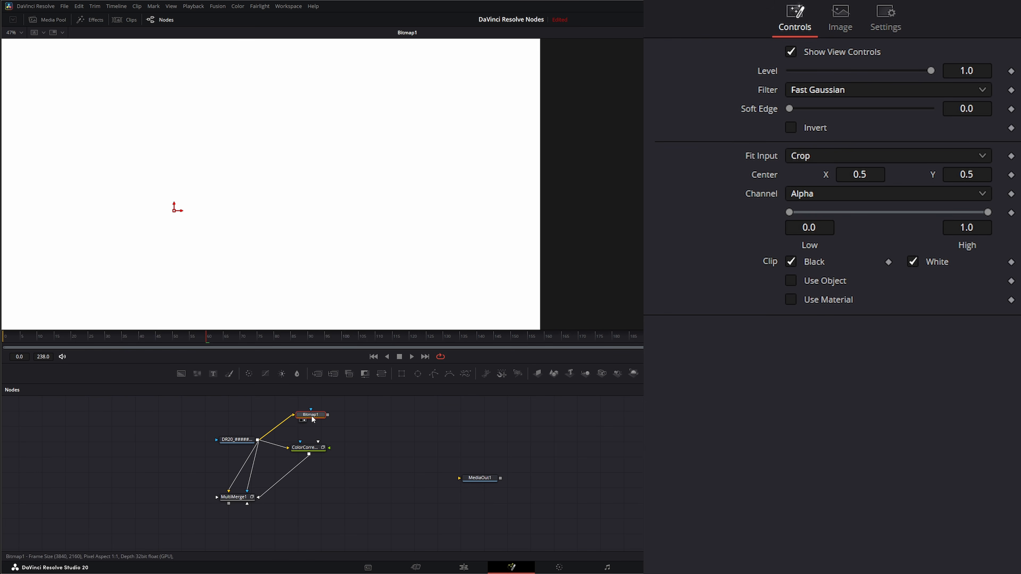
# - Set the Bitmap mask to process All Layers with Scene.Emit as its Image Layer
pyautogui.click(880, 18)
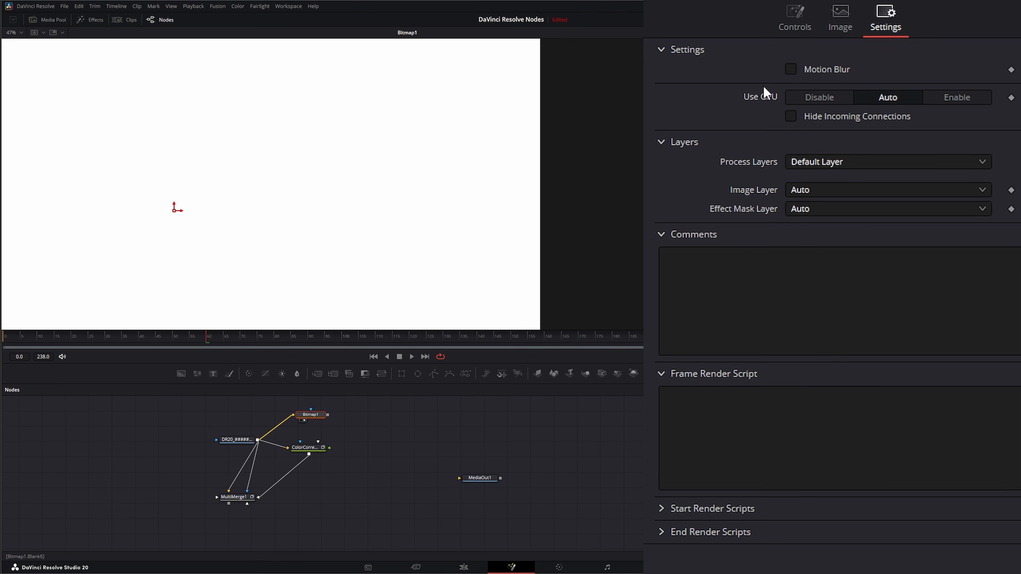
pyautogui.click(800, 161)
pyautogui.click(801, 196)
pyautogui.click(801, 188)
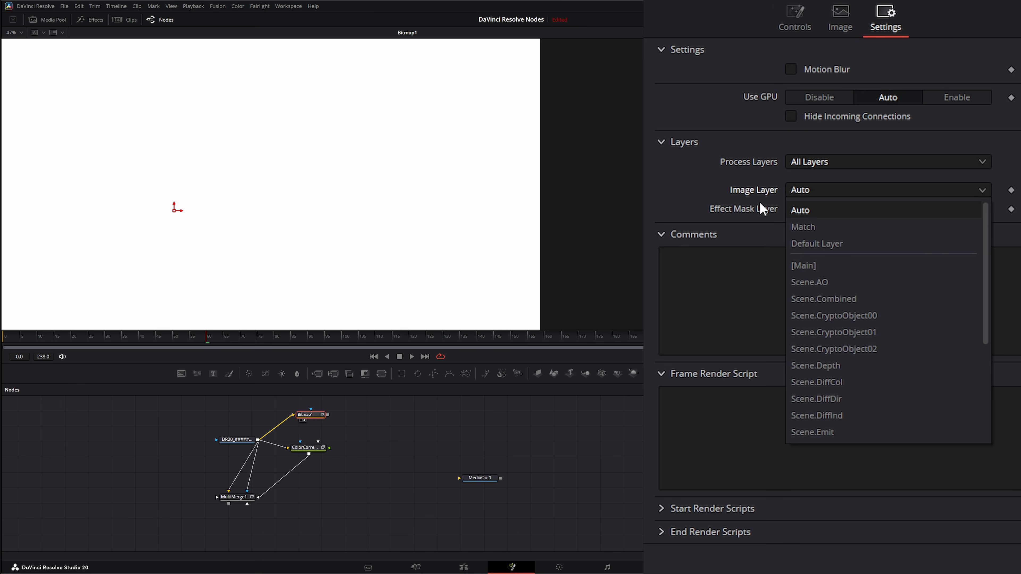
pyautogui.click(839, 430)
# - Switch the Bitmap mask's channel to Luminance and lower its High threshold to 0.788
pyautogui.click(797, 16)
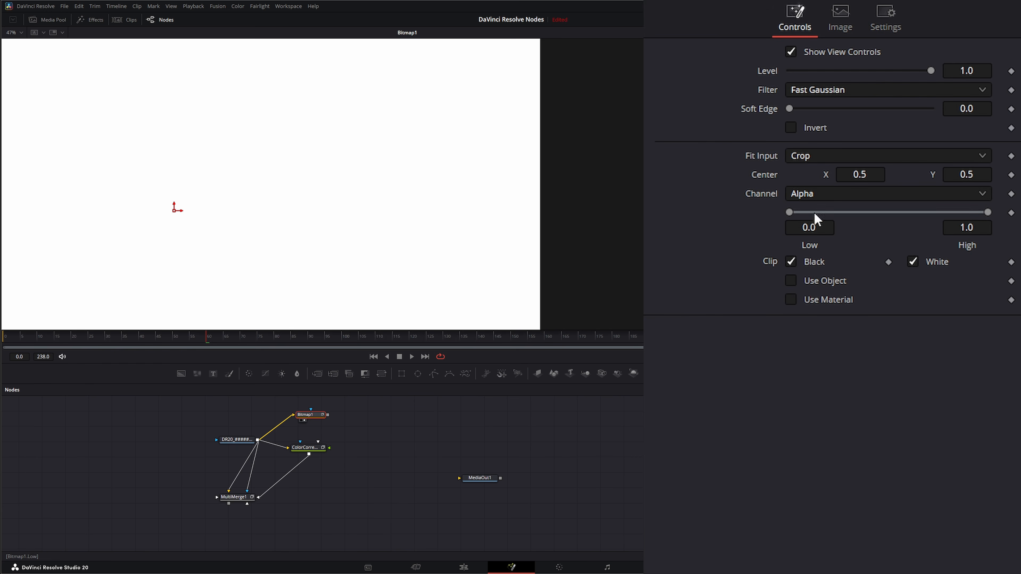
pyautogui.click(812, 194)
pyautogui.click(834, 297)
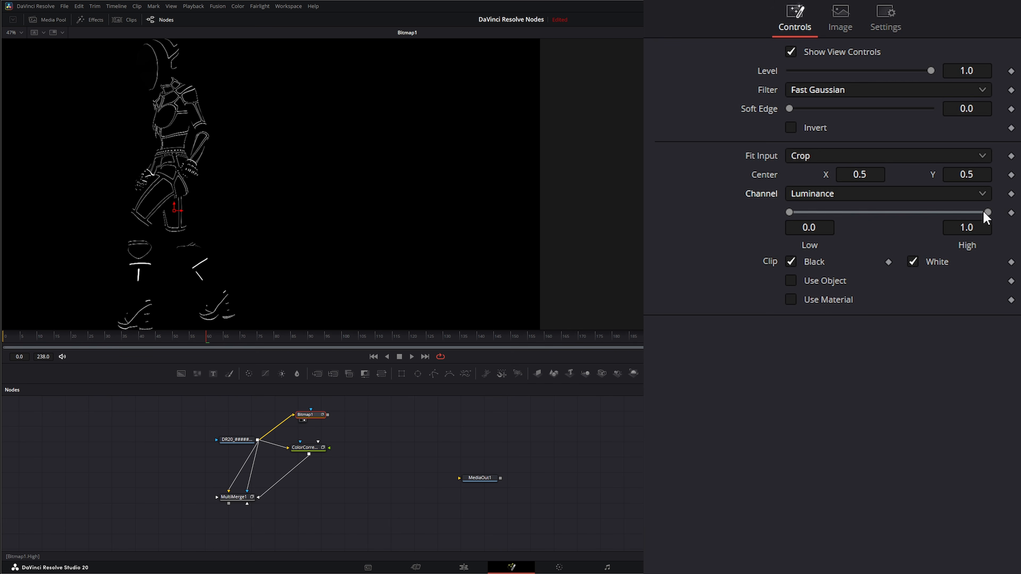
pyautogui.moveTo(987, 211); pyautogui.dragTo(947, 212)
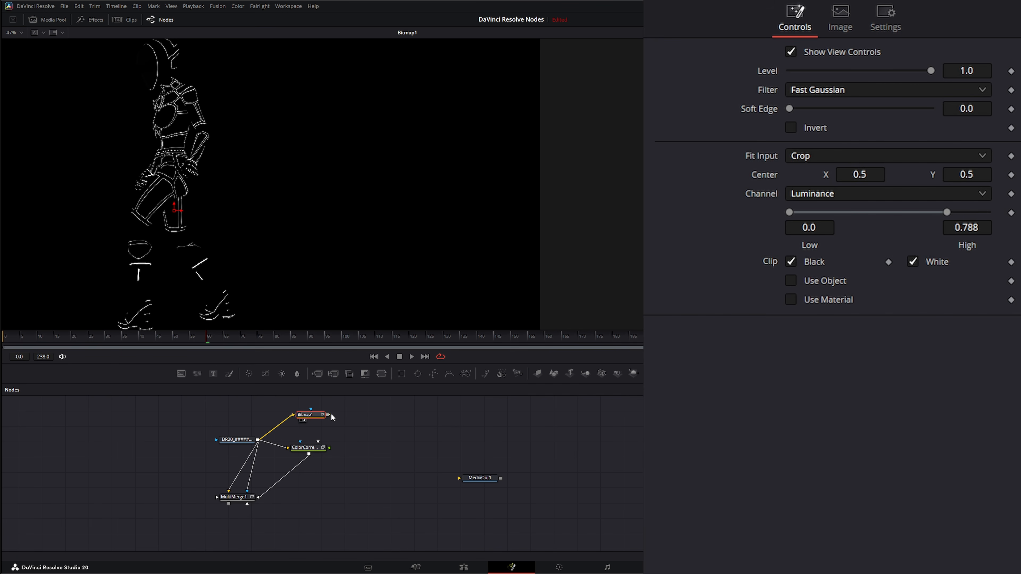
# - Connect the Bitmap mask to the ColorCorrector's effect mask input and display the ColorCorrector in the viewer
pyautogui.moveTo(328, 414); pyautogui.dragTo(300, 441)
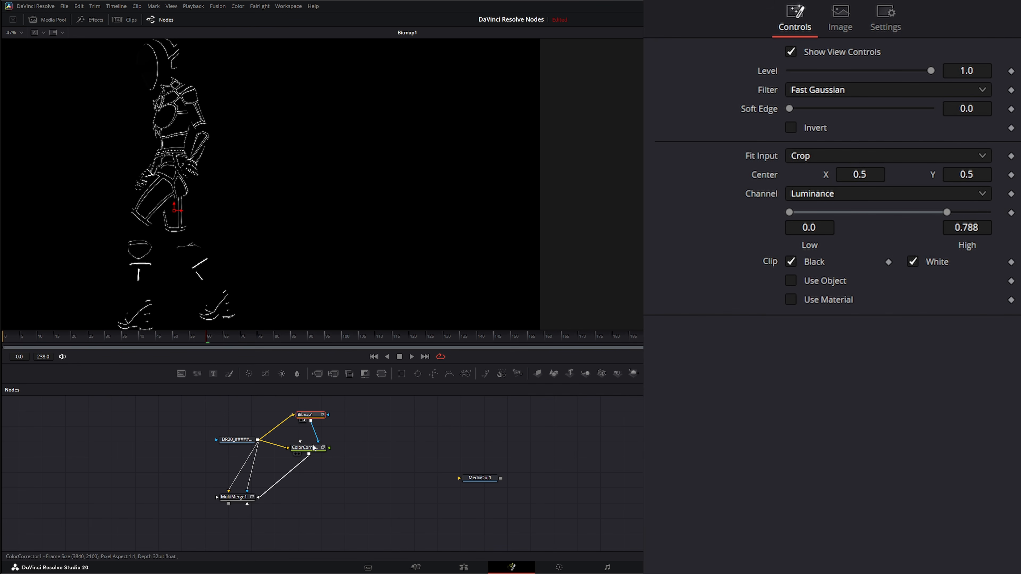
pyautogui.click(308, 451)
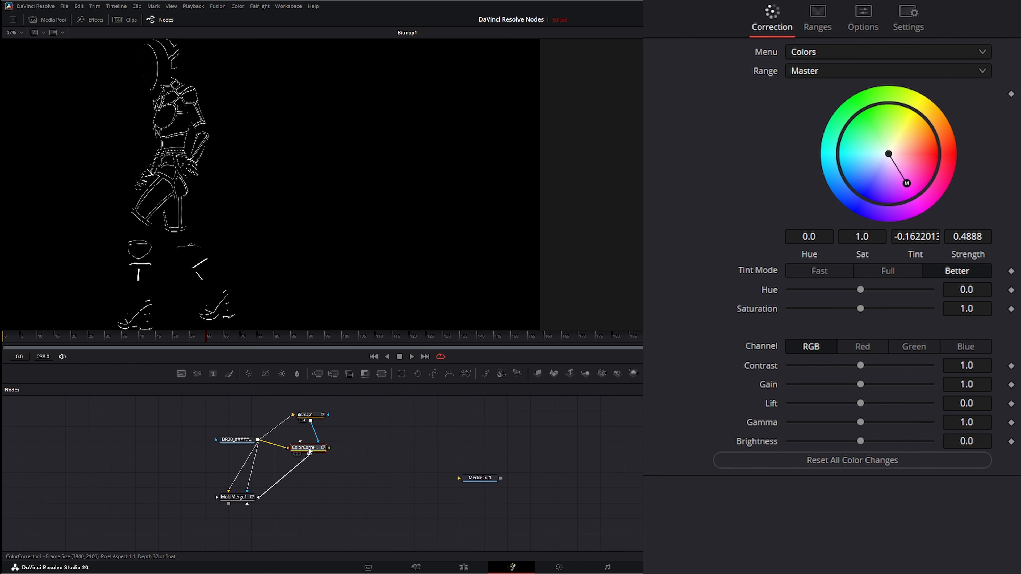
pyautogui.moveTo(309, 451); pyautogui.dragTo(288, 248)
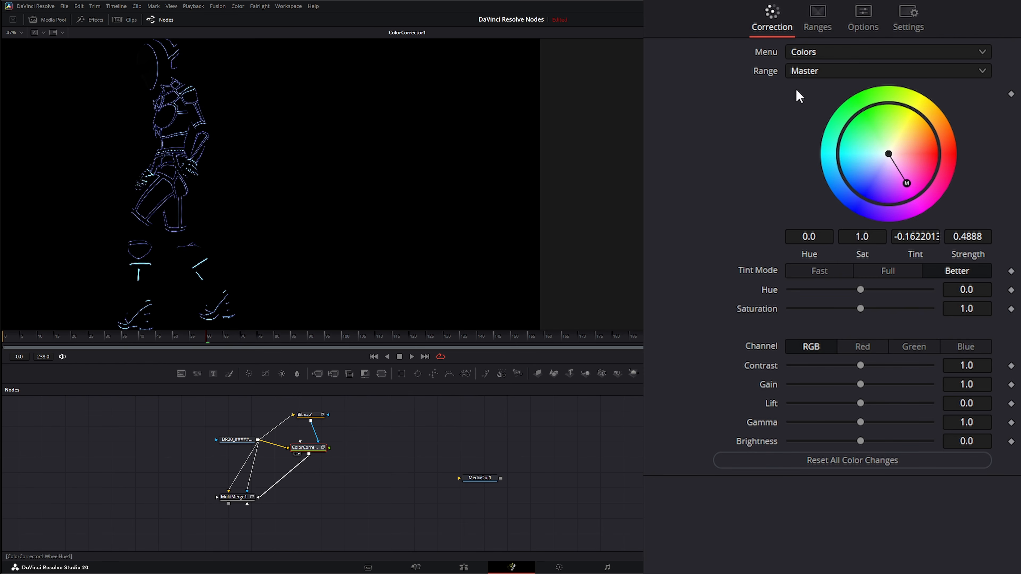
# - Align the Bitmap node above the ColorCorrector and enable Multiply by Mask for the ColorCorrector
pyautogui.click(908, 16)
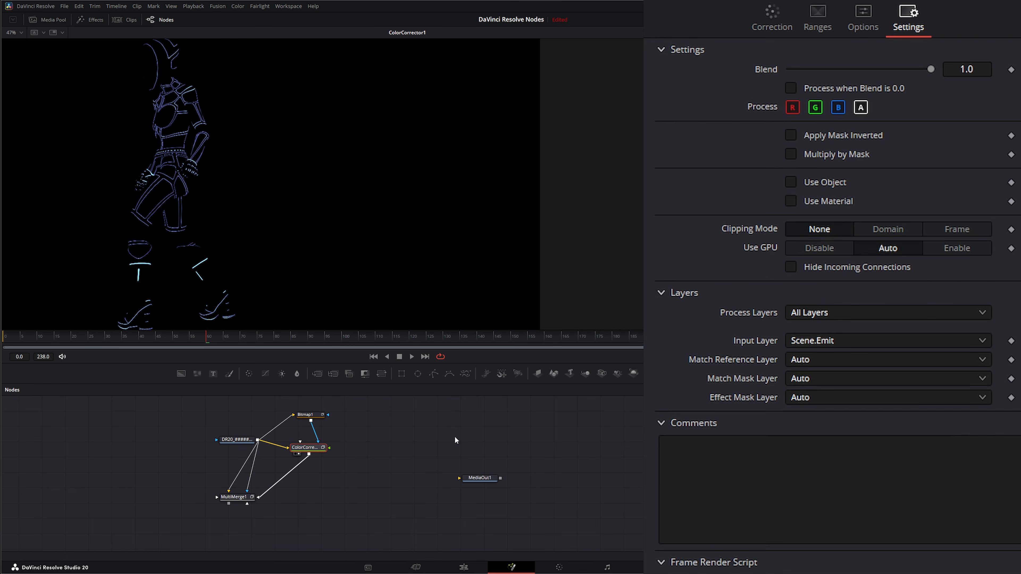
pyautogui.moveTo(316, 416); pyautogui.dragTo(322, 413)
pyautogui.click(322, 414)
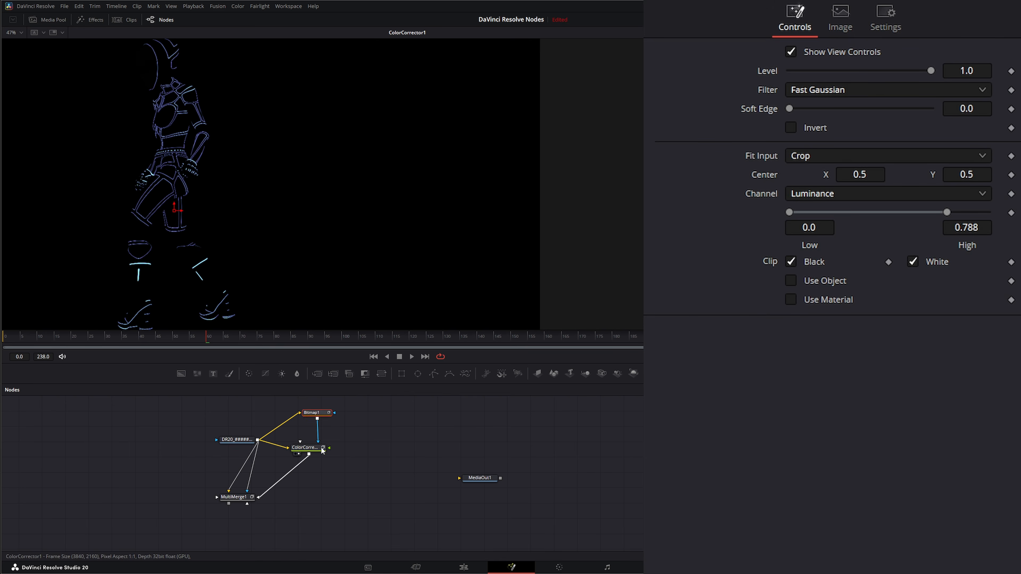
pyautogui.click(312, 448)
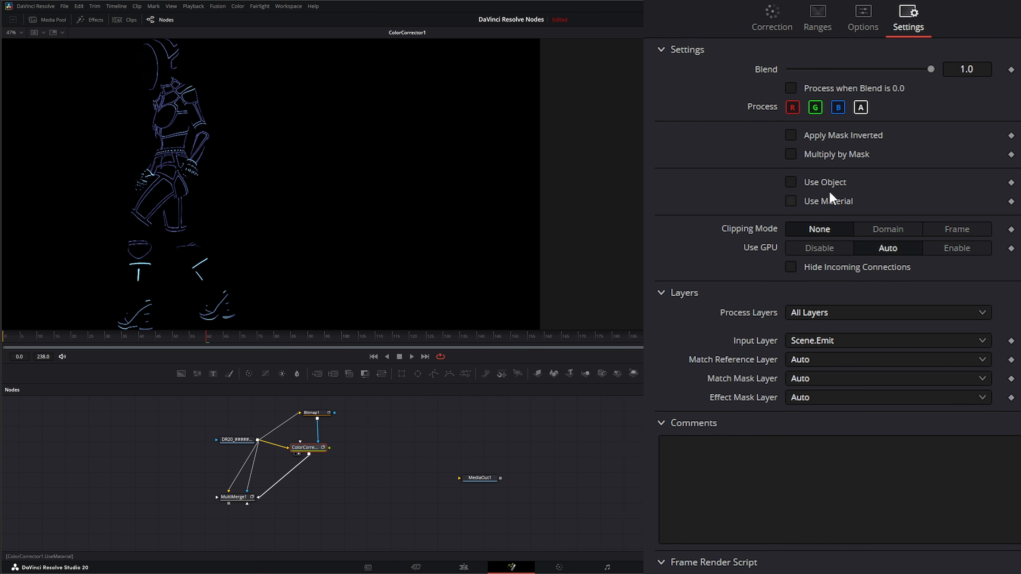
pyautogui.click(791, 154)
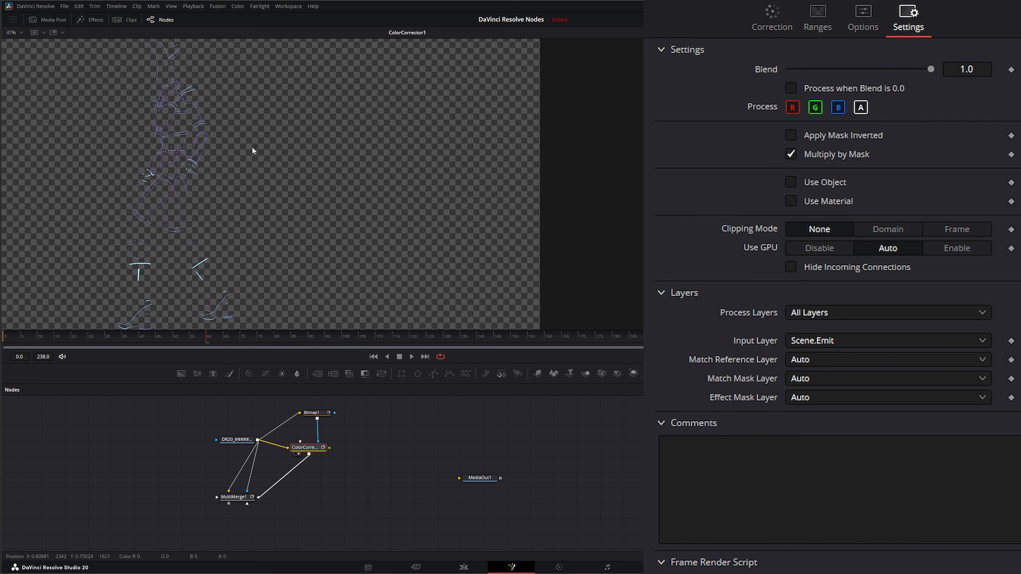
# - Display the MultiMerge in the viewer and shift the ColorCorrector's master tint to yellow-green at strength 1.0
pyautogui.click(224, 504)
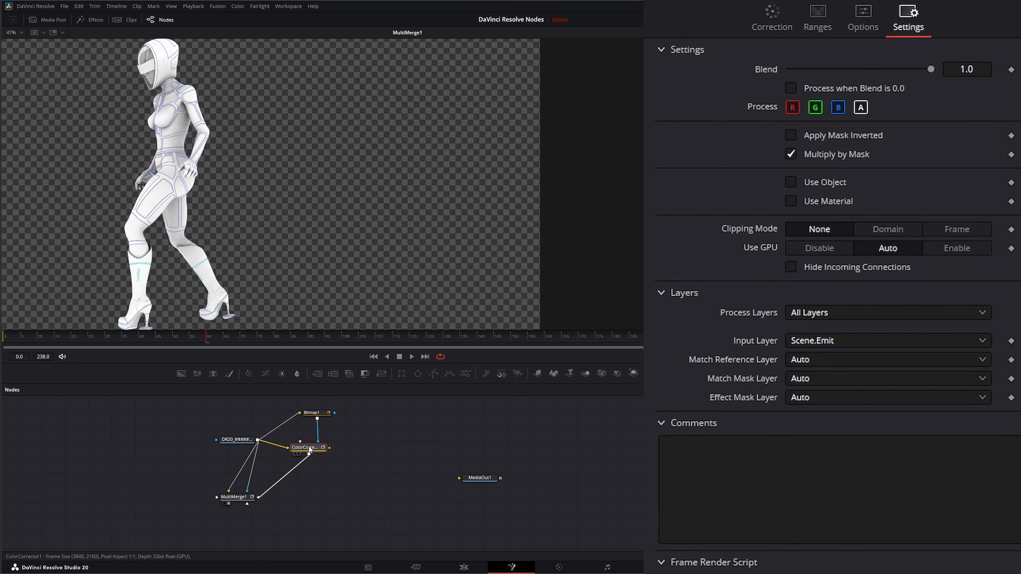
pyautogui.click(772, 18)
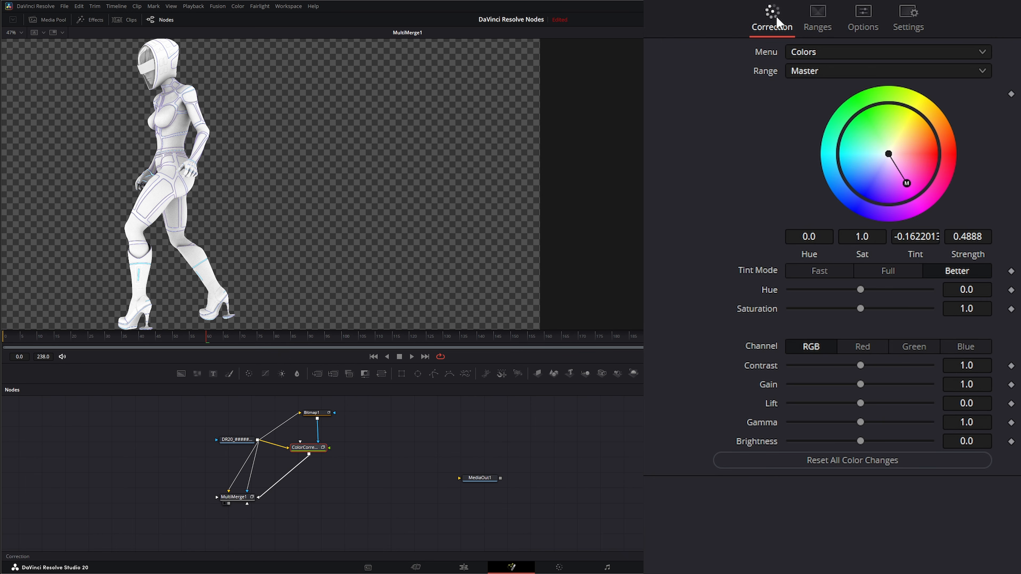
pyautogui.moveTo(909, 183); pyautogui.dragTo(895, 104)
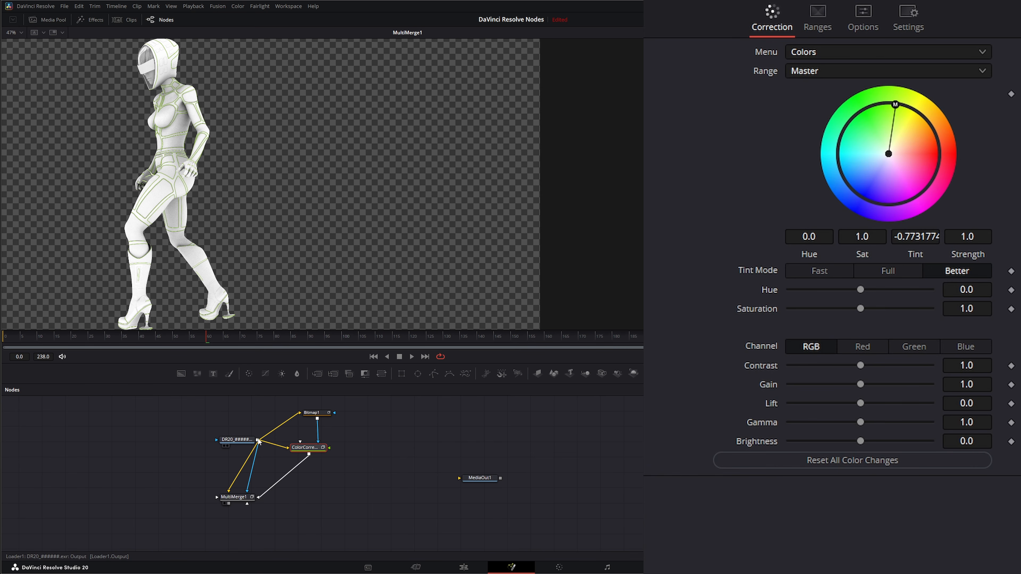
# - Connect the EXR loader to the MultiMerge as another foreground and set that layer to Scene.Combined
pyautogui.moveTo(257, 443); pyautogui.dragTo(239, 499)
pyautogui.click(239, 499)
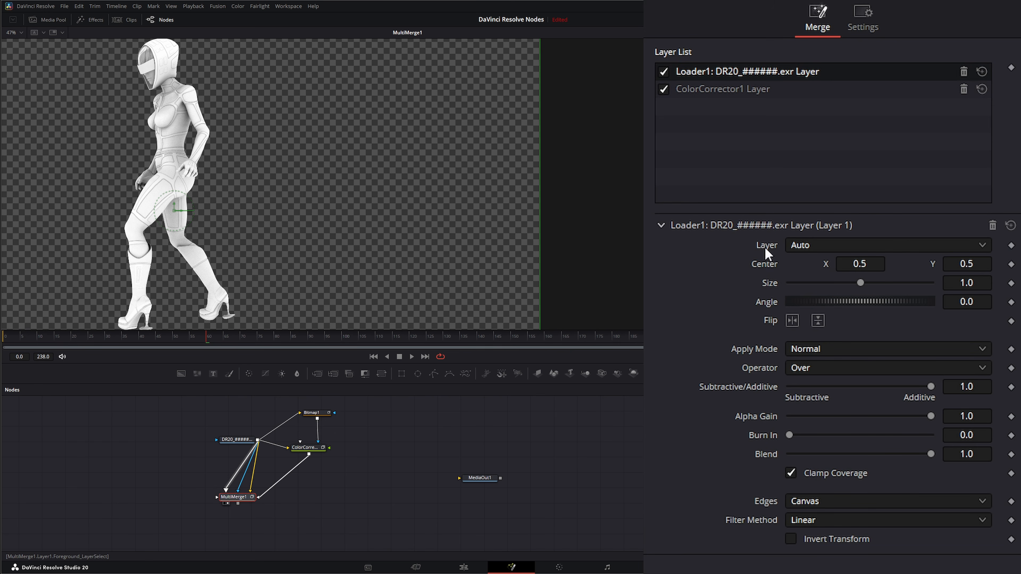
pyautogui.click(812, 245)
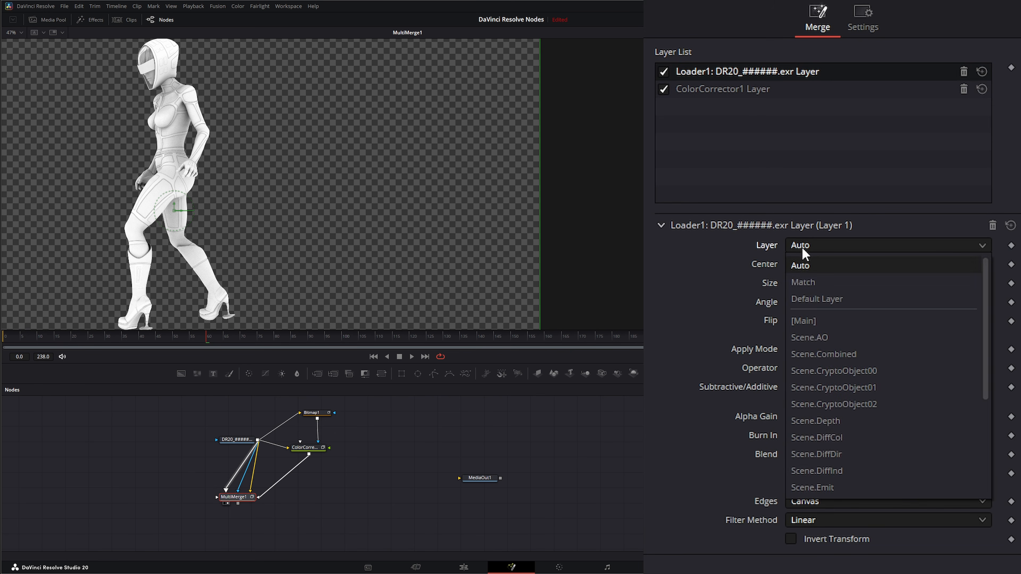
pyautogui.click(842, 355)
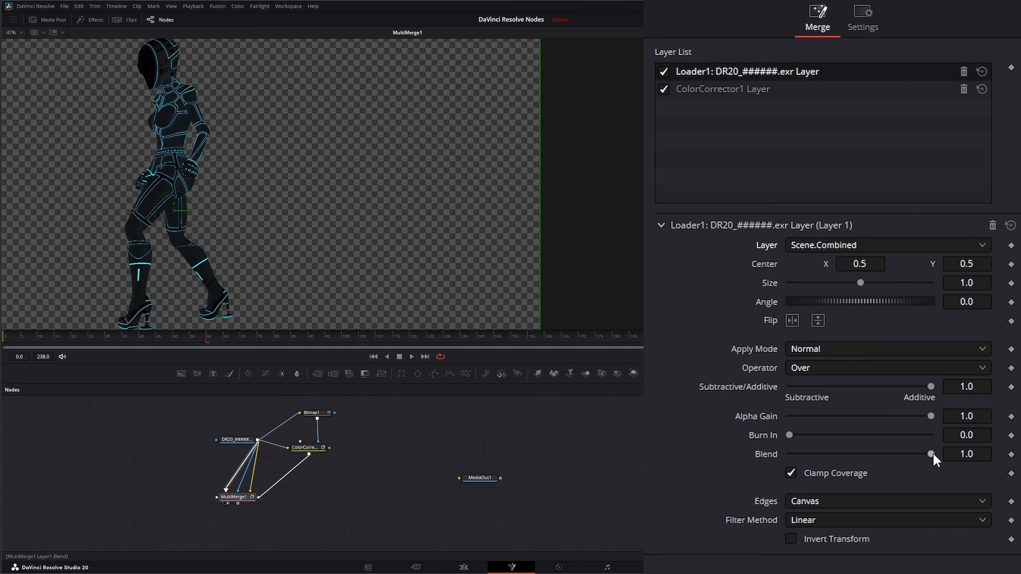
# - Lower the EXR loader layer's blend to 0.781 and move the ColorCorrector layer above it in the MultiMerge layer list
pyautogui.moveTo(933, 455); pyautogui.dragTo(903, 456)
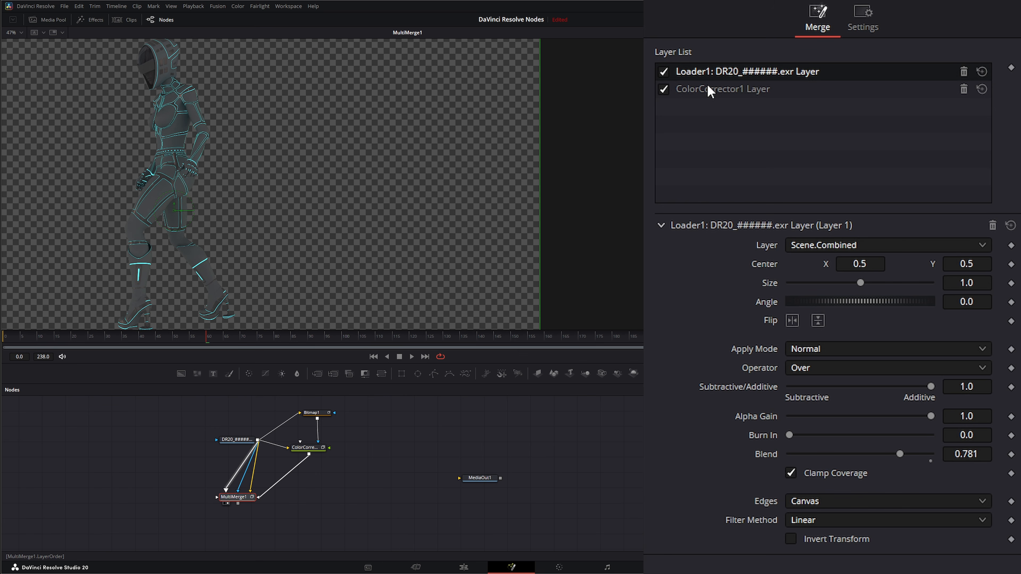
pyautogui.moveTo(709, 94); pyautogui.dragTo(678, 74)
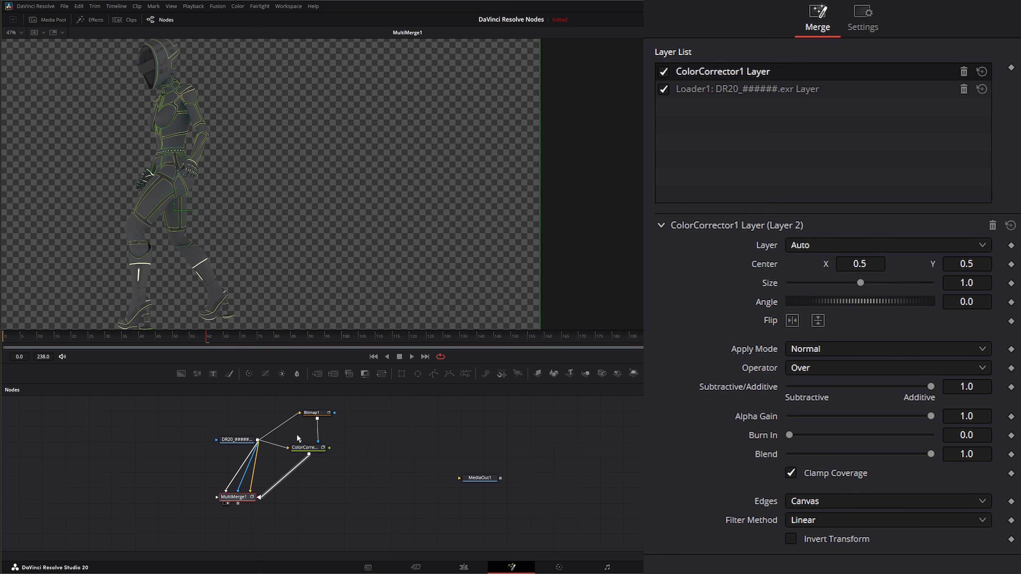
# - Shift the ColorCorrector's master tint to purple and show the node's general and layer settings
pyautogui.click(307, 447)
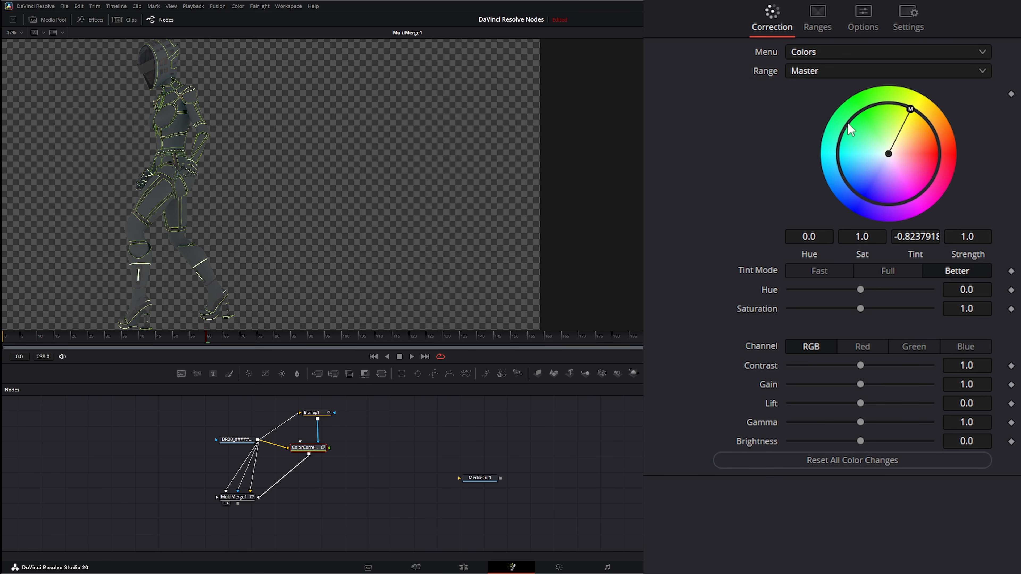
pyautogui.moveTo(910, 111); pyautogui.dragTo(903, 201)
pyautogui.click(909, 18)
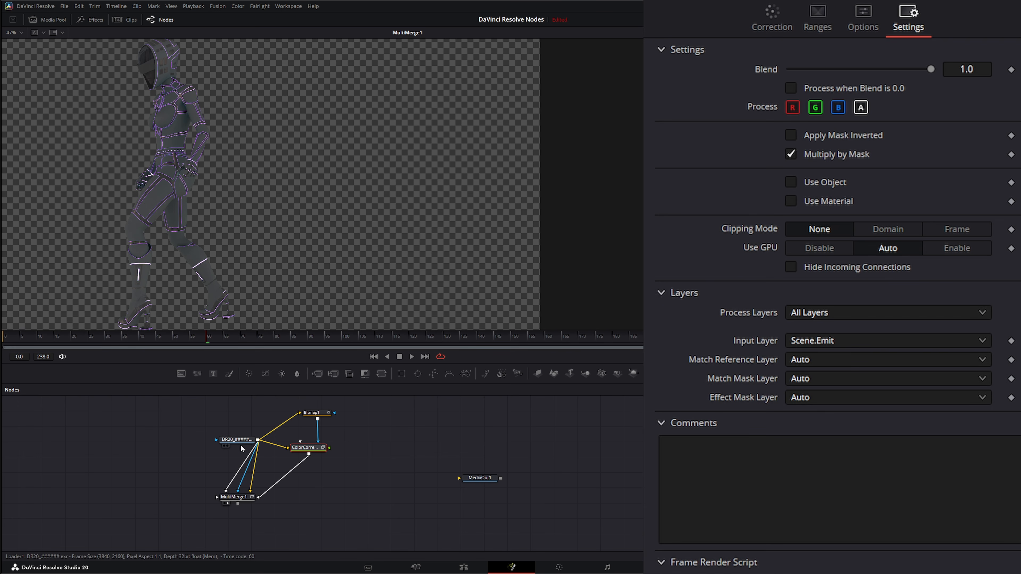
# - Move the EXR loader farther from the ColorCorrector, nudge the MultiMerge upward, and review the MultiMerge, Bitmap and ColorCorrector parameters
pyautogui.moveTo(241, 441); pyautogui.dragTo(208, 436)
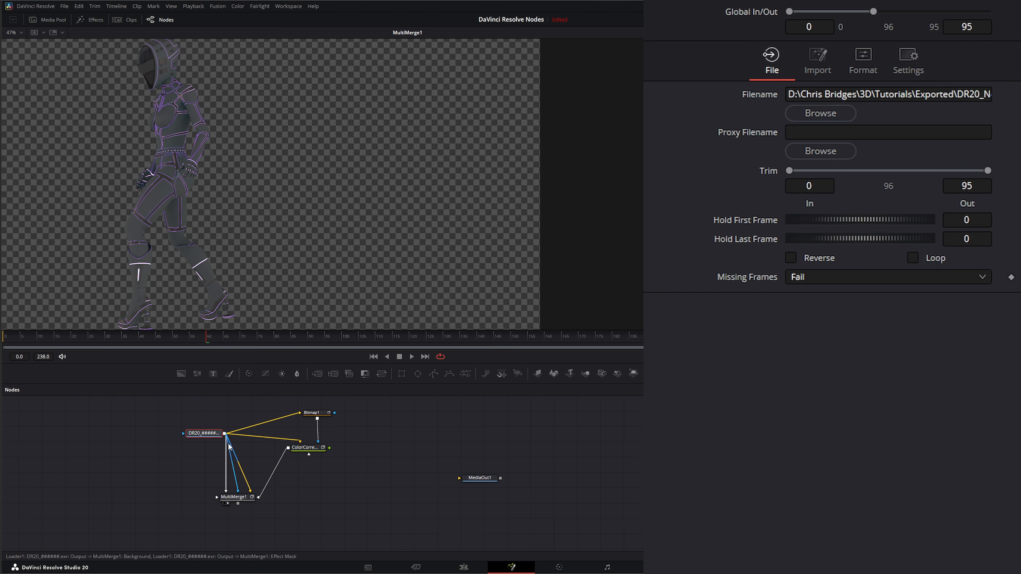
pyautogui.click(308, 448)
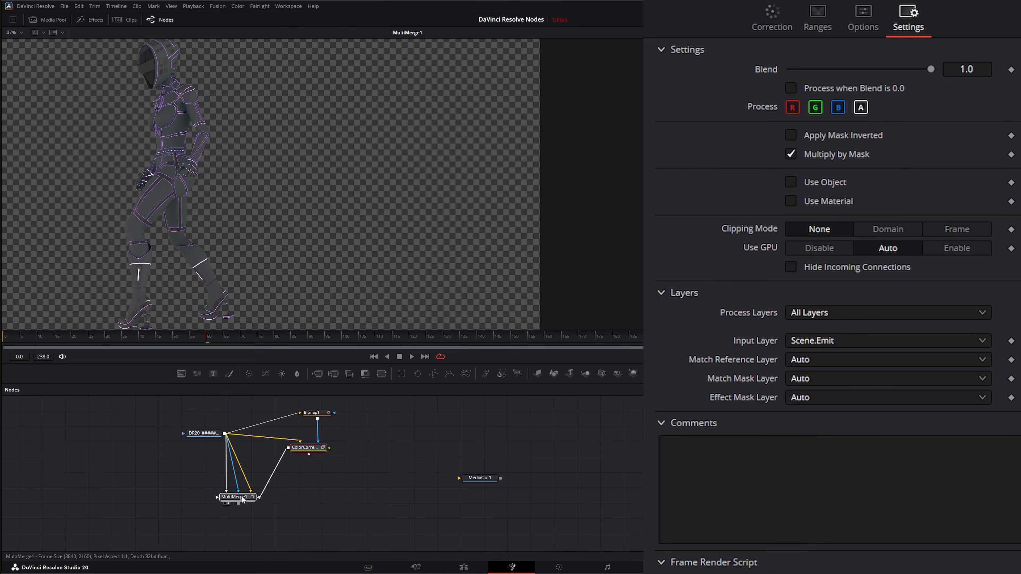
pyautogui.click(248, 491)
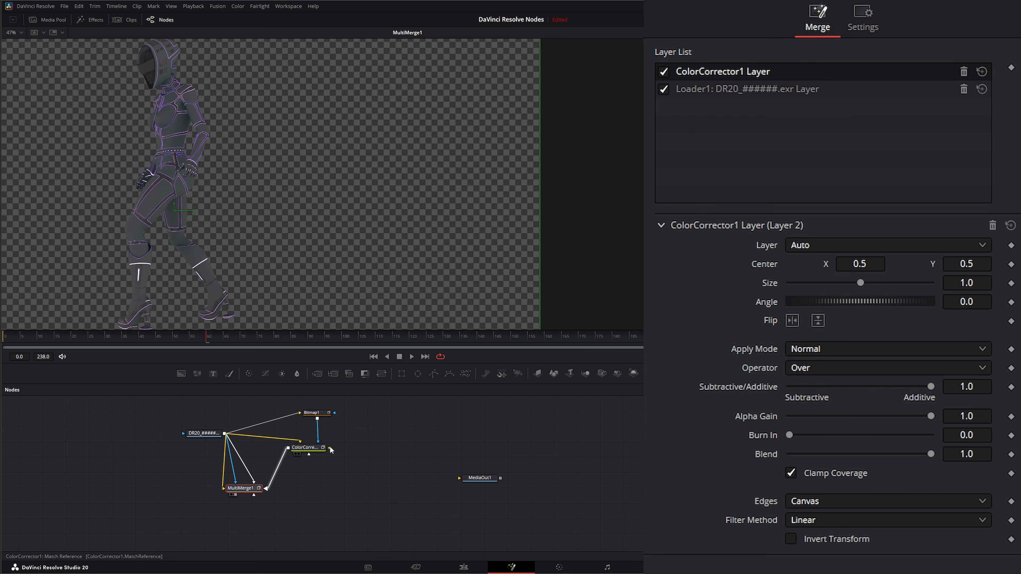
pyautogui.click(305, 449)
pyautogui.click(317, 414)
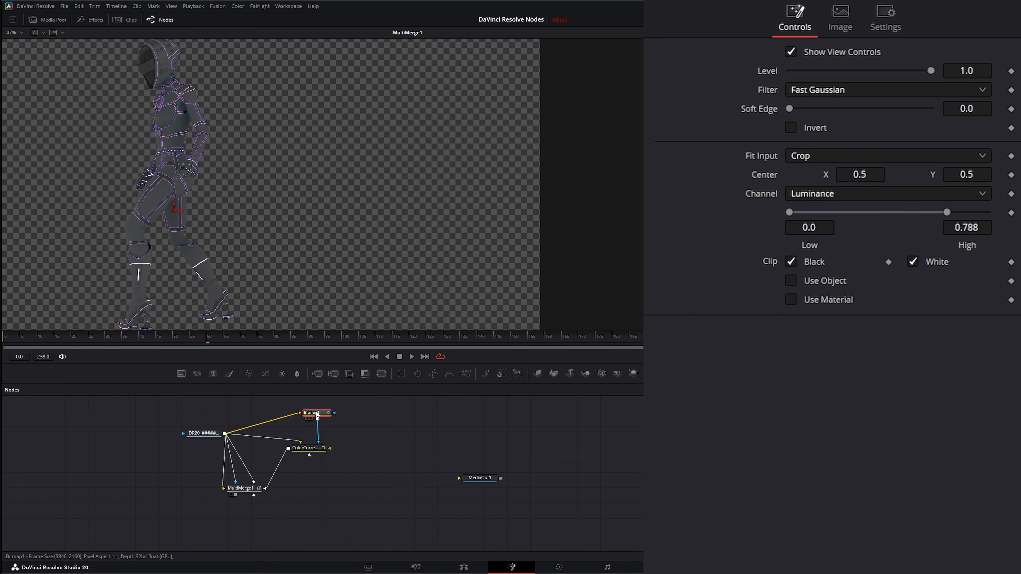
pyautogui.click(305, 448)
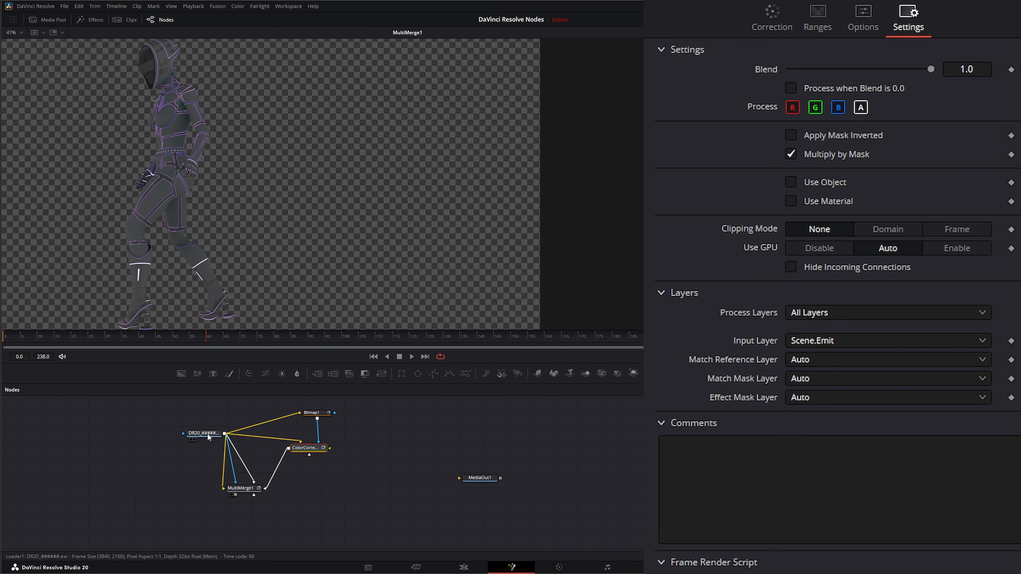
# - Move the EXR loader farther away from the other nodes and show its layer settings with the Main Layer Name field
pyautogui.moveTo(206, 435); pyautogui.dragTo(185, 449)
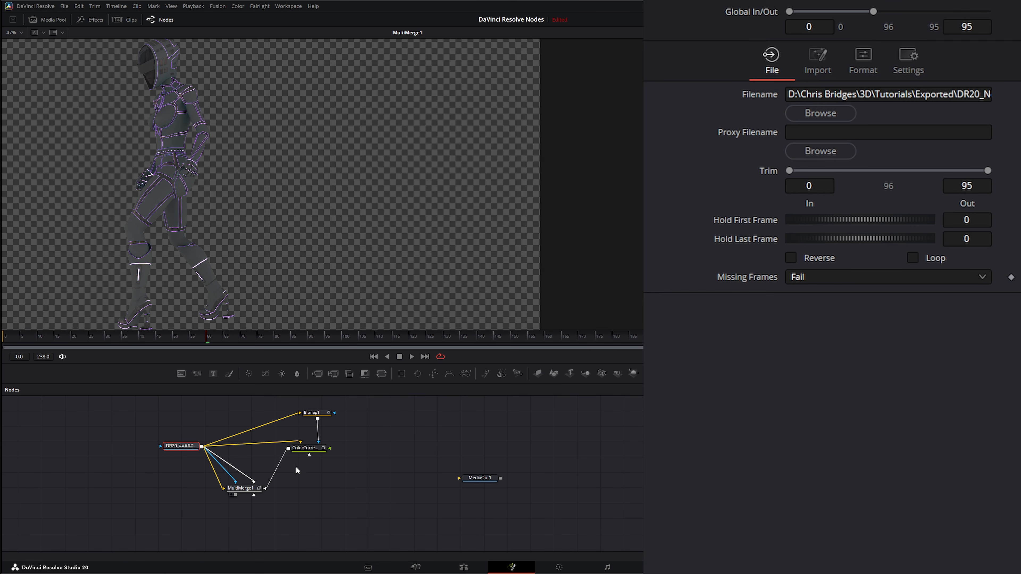
pyautogui.scroll(2, 378, 456)
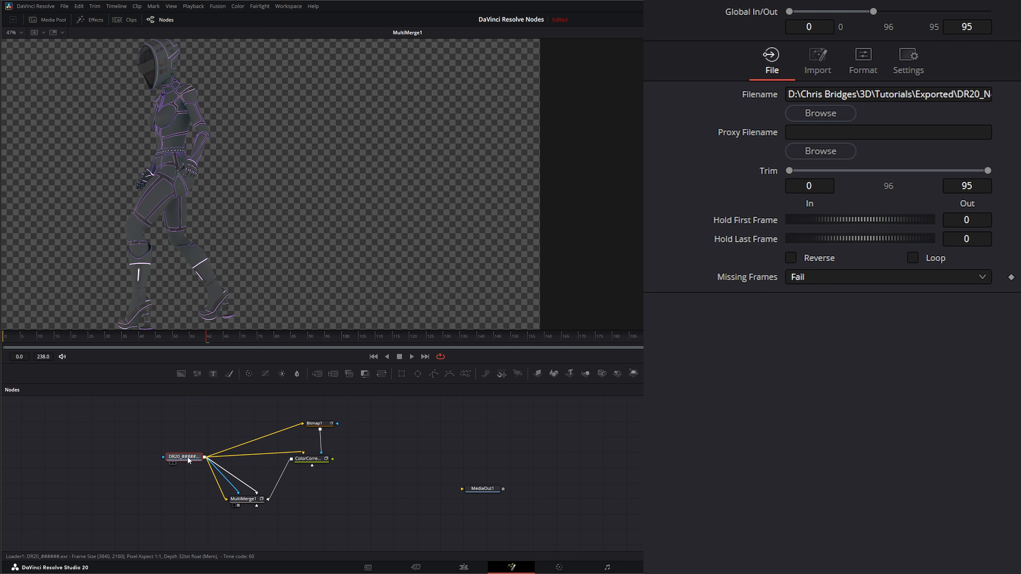
pyautogui.click(908, 60)
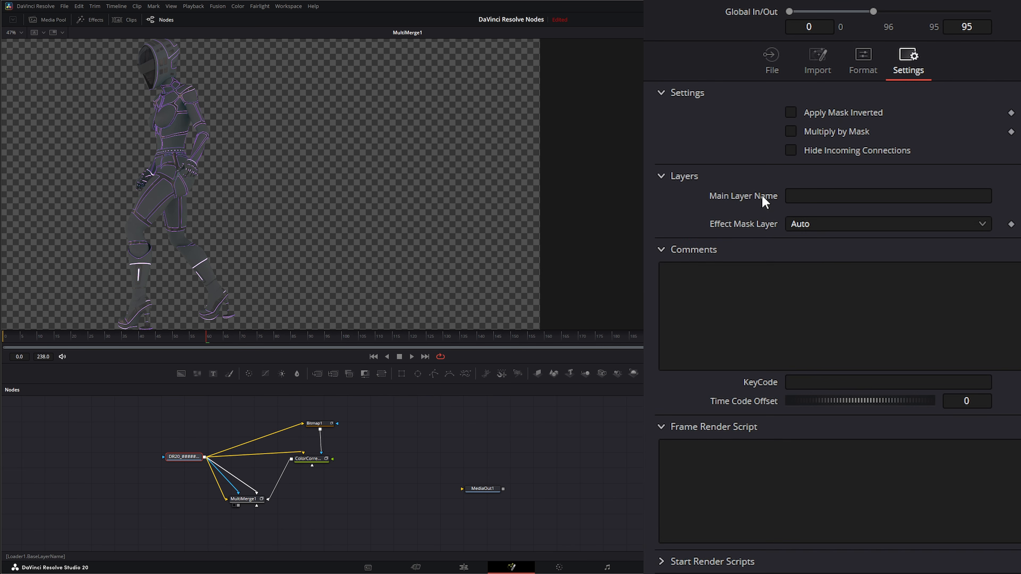